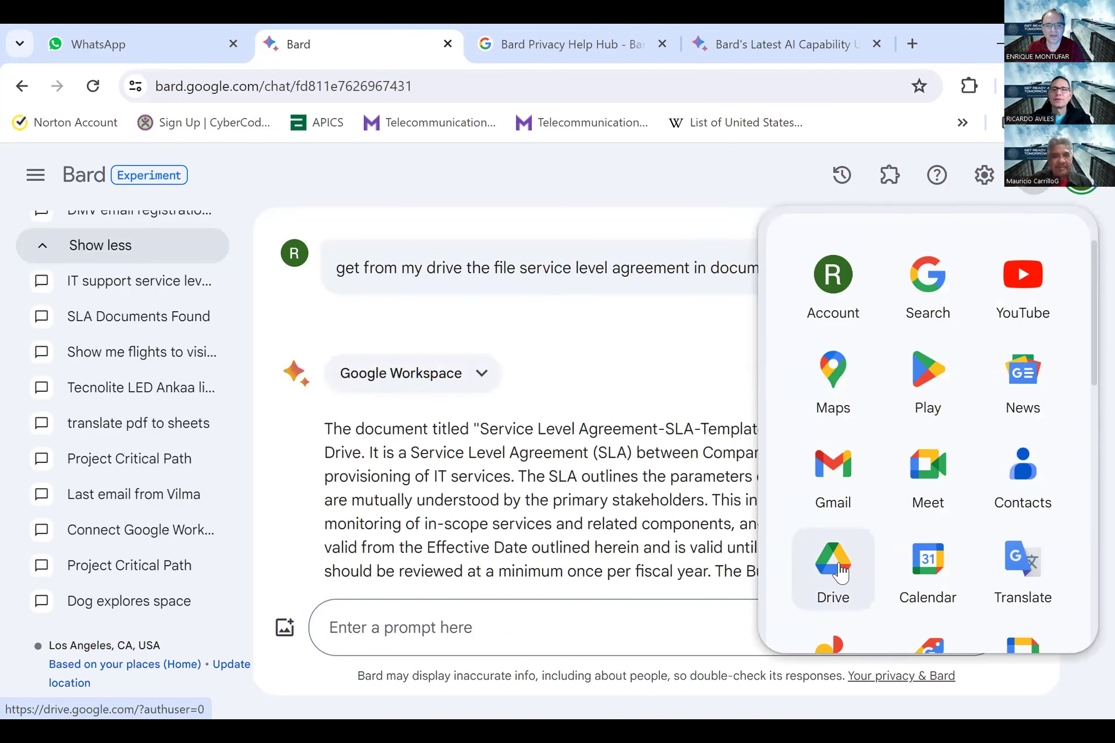
- Close the Google apps list and open the ServiceLevelAgreement-SLA-Template document cited as the Google Drive source of the answer
{"action": "left_click", "coordinate": [625, 364]}
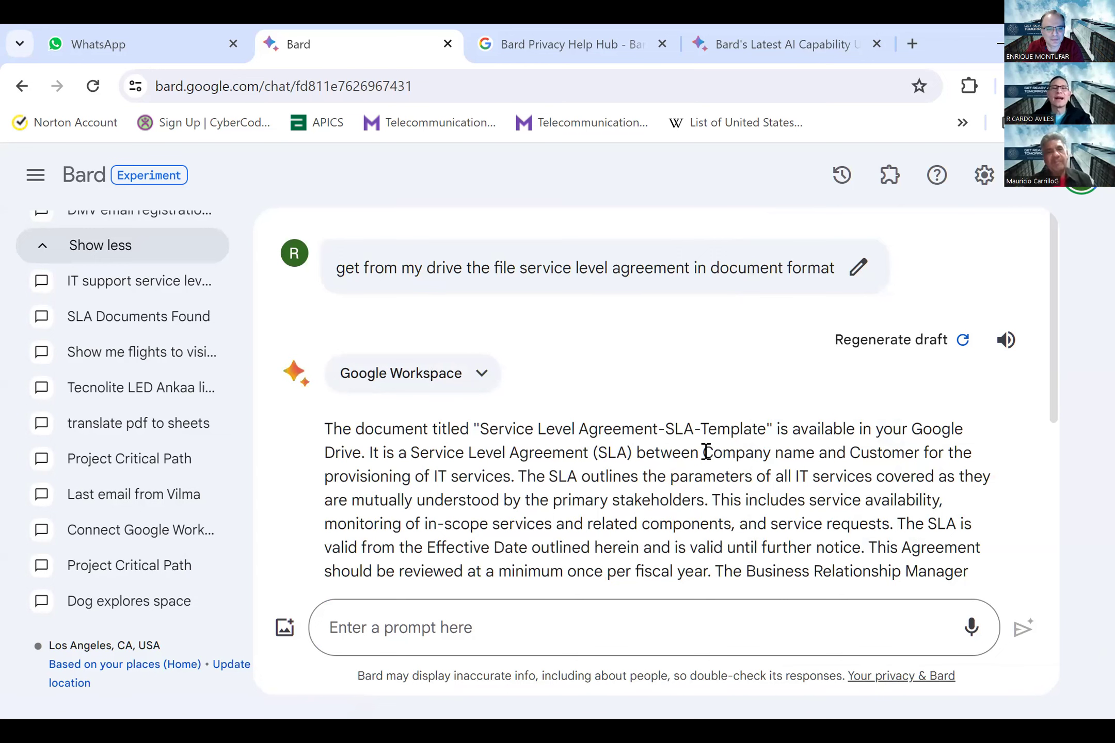
{"action": "scroll", "coordinate": [705, 452], "scroll_direction": "down", "scroll_amount": 2}
{"action": "scroll", "coordinate": [706, 452], "scroll_direction": "down", "scroll_amount": 4}
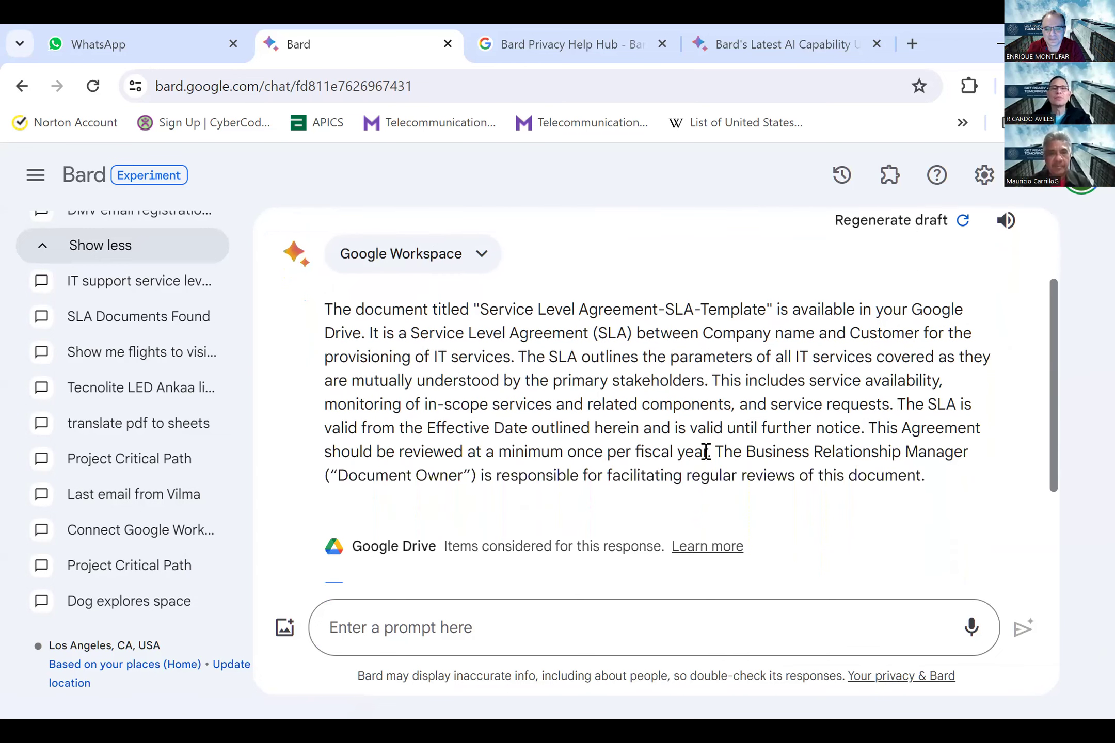
{"action": "scroll", "coordinate": [705, 452], "scroll_direction": "up", "scroll_amount": 1}
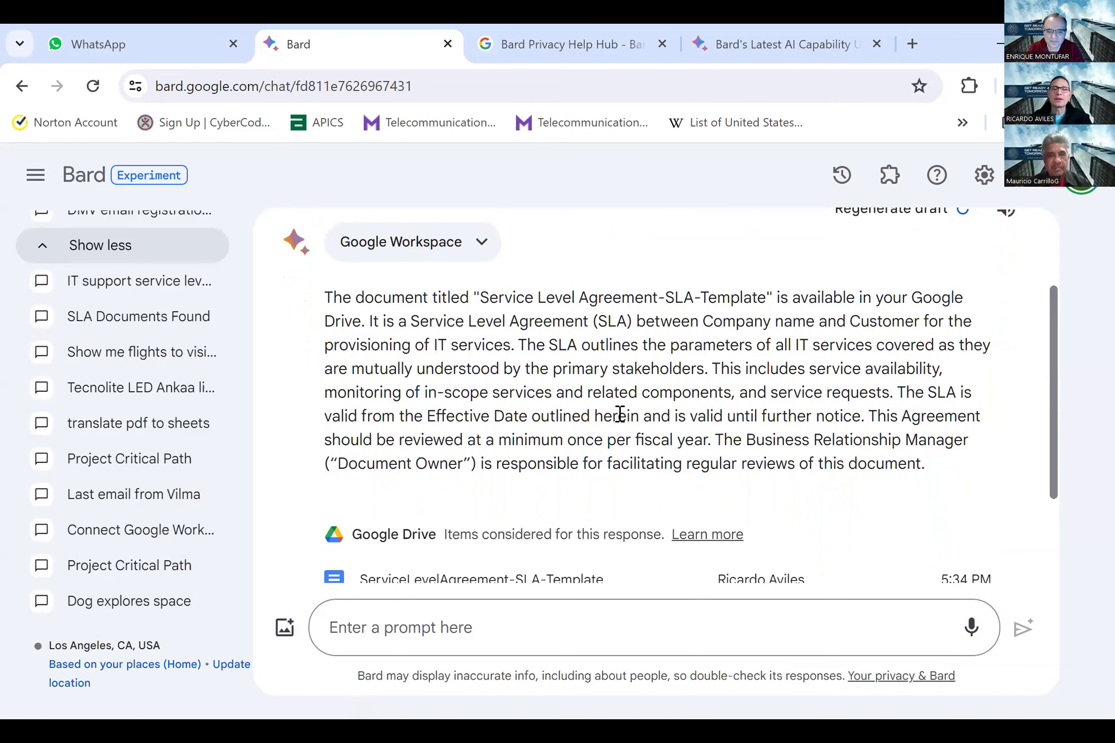
{"action": "scroll", "coordinate": [621, 413], "scroll_direction": "down", "scroll_amount": 1}
{"action": "scroll", "coordinate": [621, 413], "scroll_direction": "up", "scroll_amount": 1}
{"action": "scroll", "coordinate": [621, 412], "scroll_direction": "down", "scroll_amount": 2}
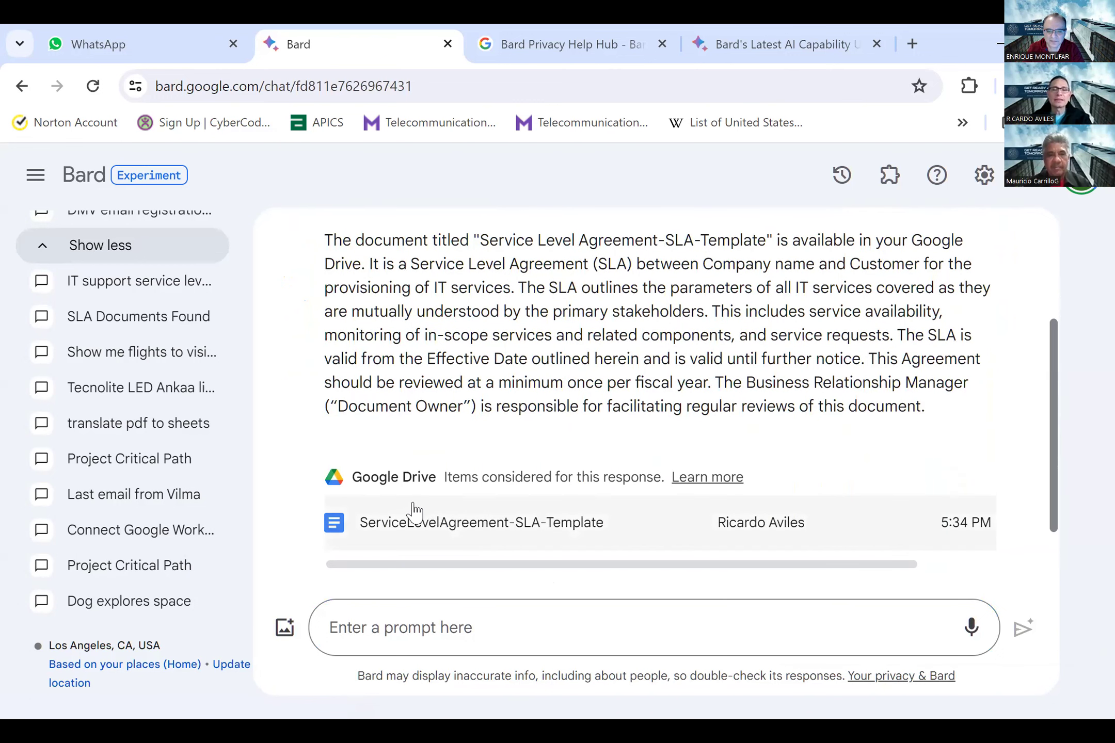
{"action": "left_click", "coordinate": [456, 532]}
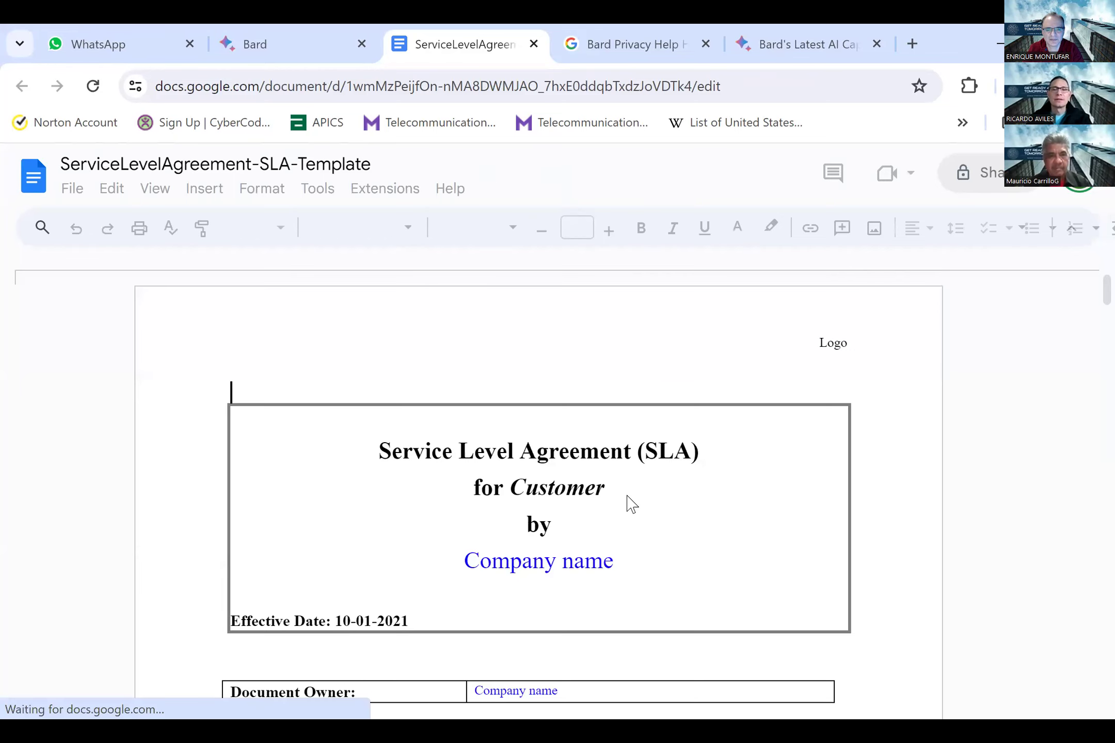
- Skim through the pages of the SLA template and close the document to return to the Bard chat
{"action": "scroll", "coordinate": [630, 501], "scroll_direction": "down", "scroll_amount": 10}
{"action": "scroll", "coordinate": [628, 496], "scroll_direction": "down", "scroll_amount": 15}
{"action": "scroll", "coordinate": [629, 496], "scroll_direction": "down", "scroll_amount": 5}
{"action": "scroll", "coordinate": [627, 485], "scroll_direction": "up", "scroll_amount": 20}
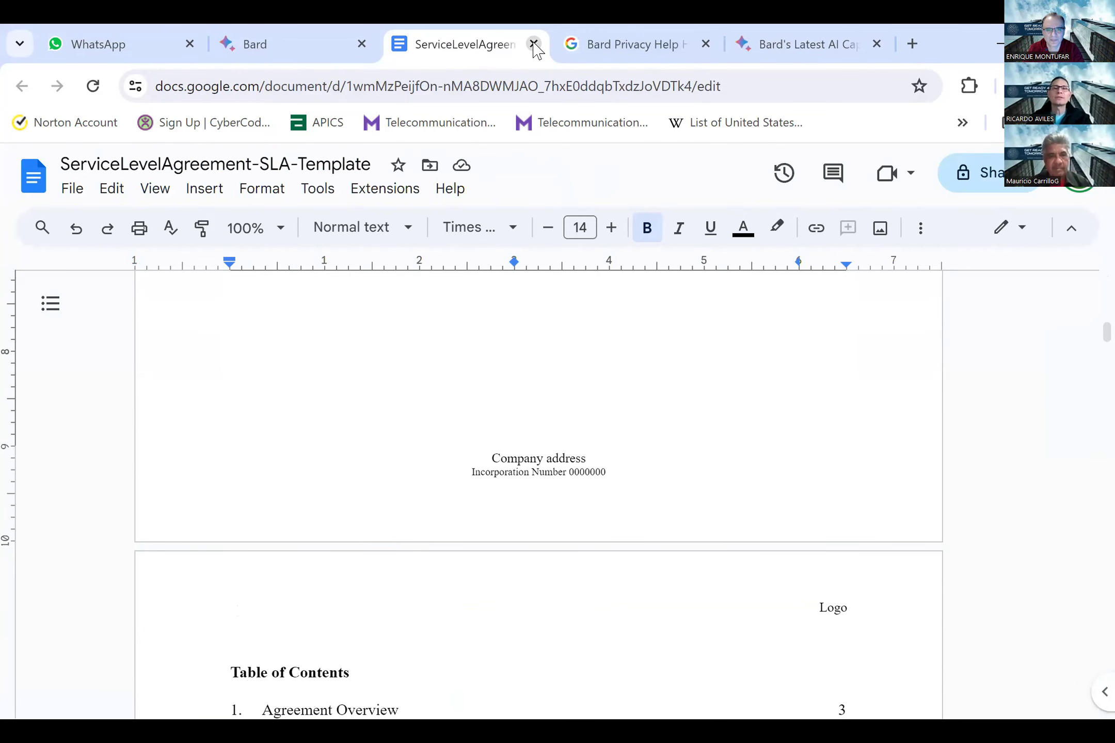
{"action": "key", "text": "ctrl+w"}
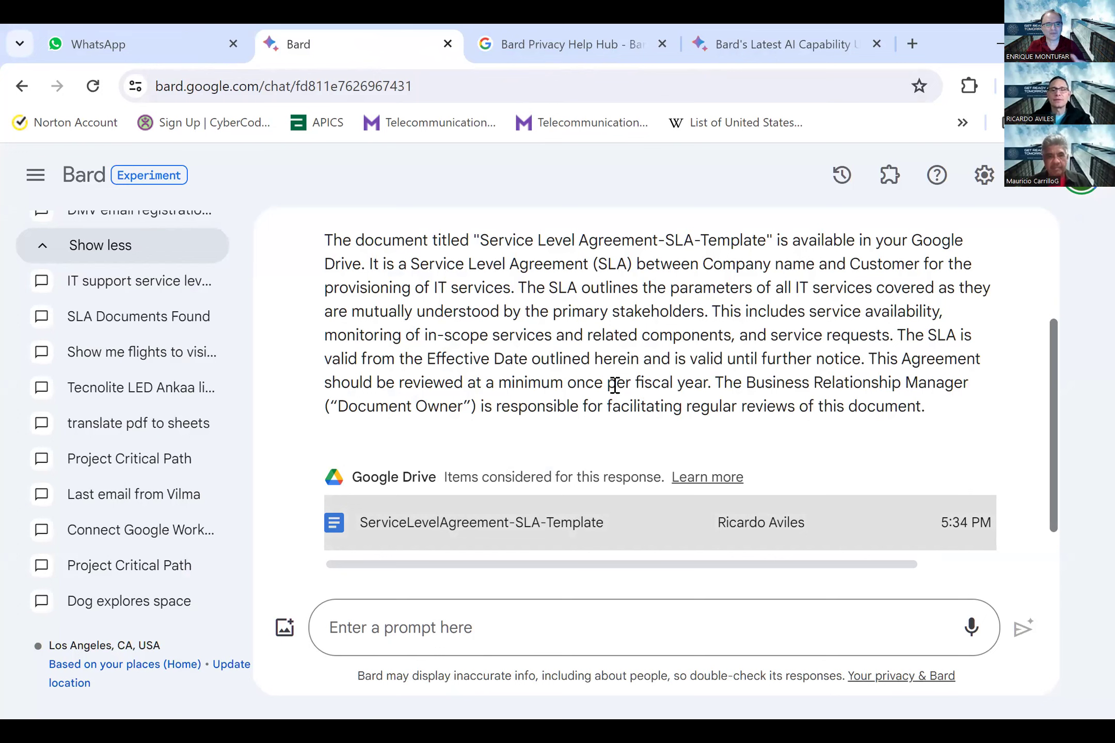
- Send Bard the prompt "can you summarize the document content in 10 main ideas"
{"action": "left_click", "coordinate": [457, 637]}
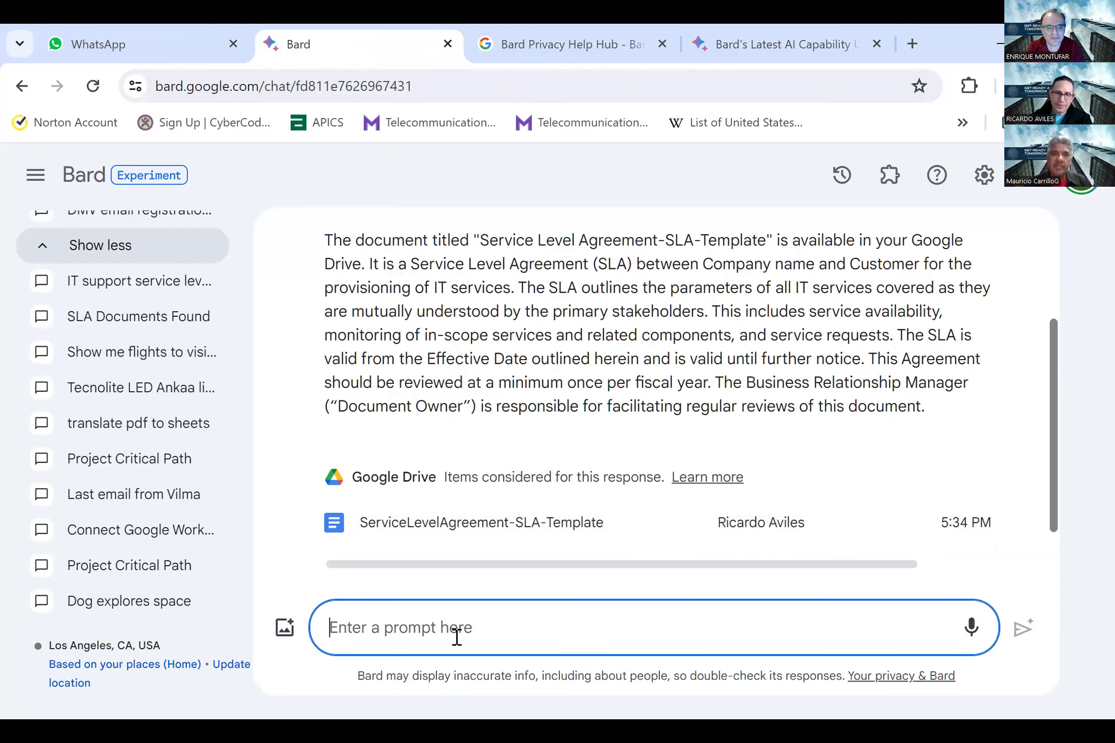
{"action": "type", "text": "can "}
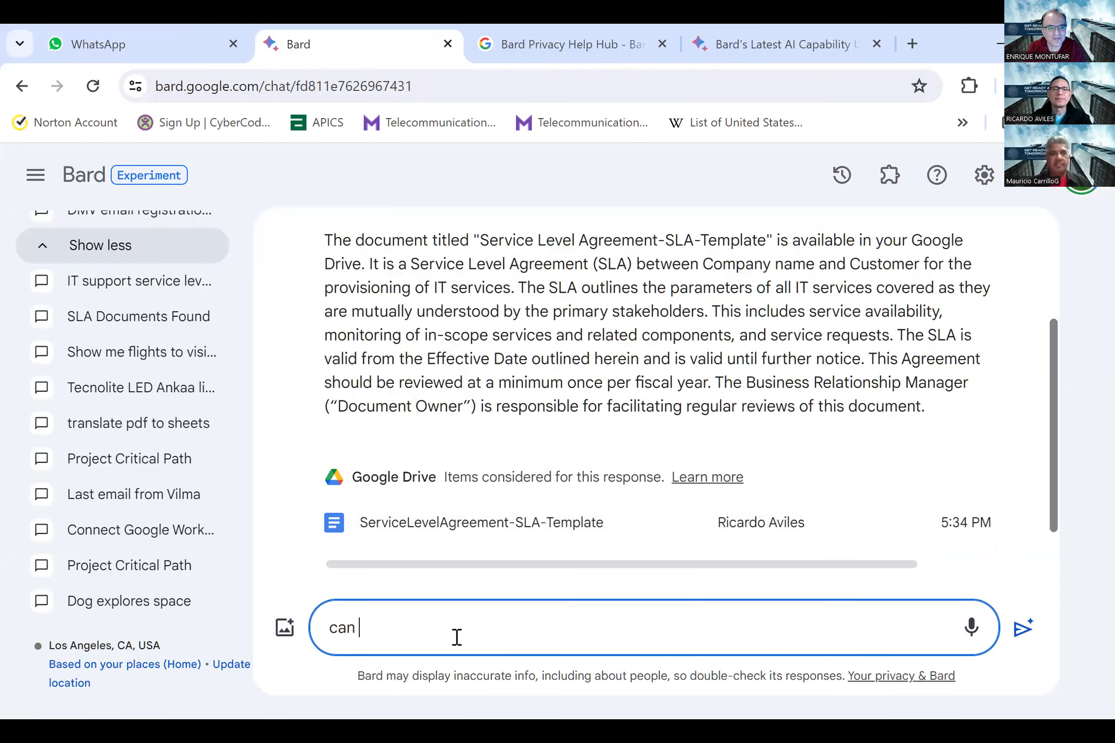
{"action": "type", "text": "you summarize t"}
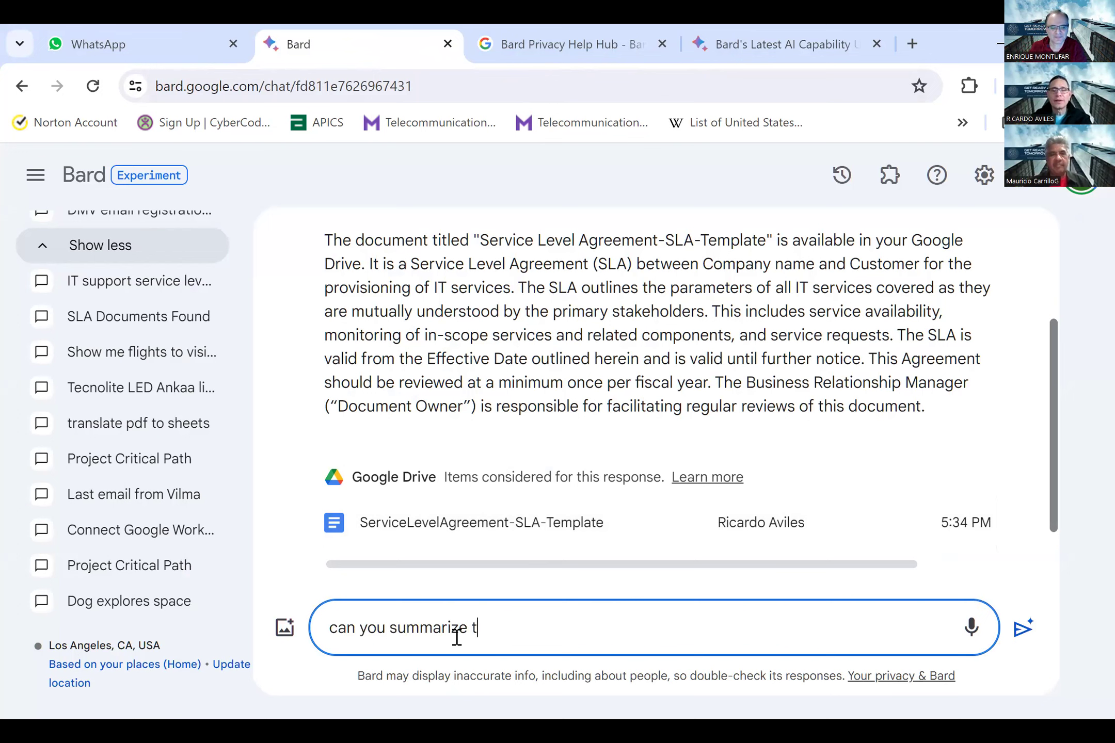
{"action": "type", "text": "he do"}
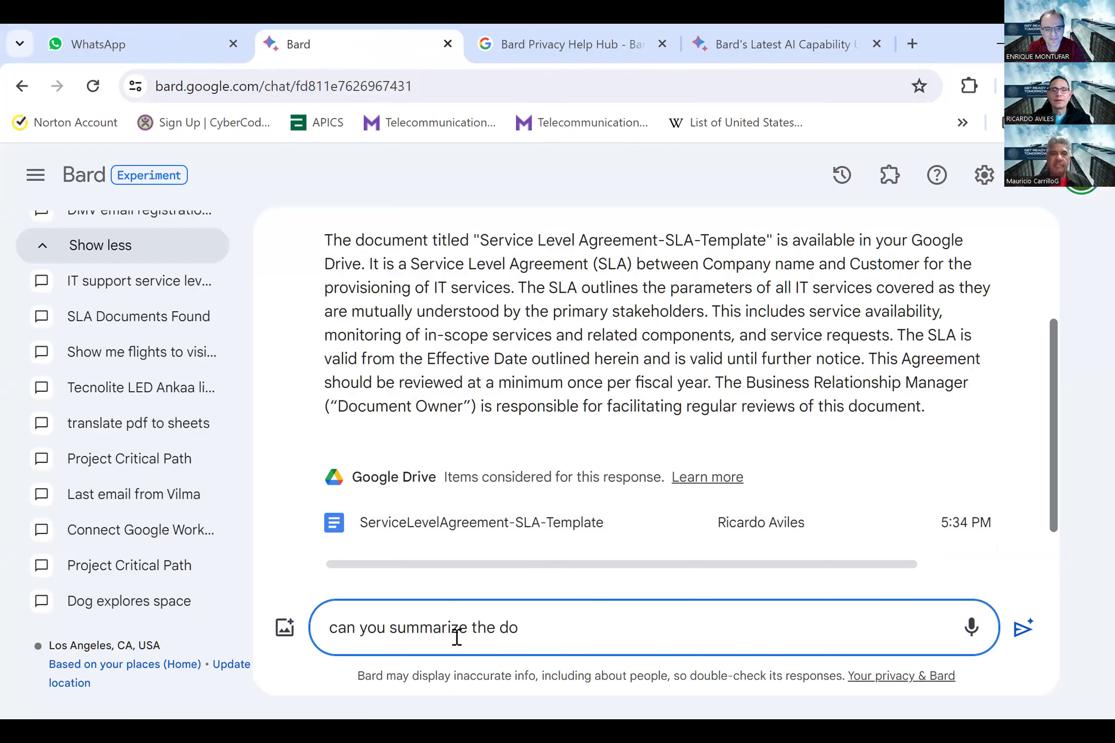
{"action": "type", "text": "cument content in "}
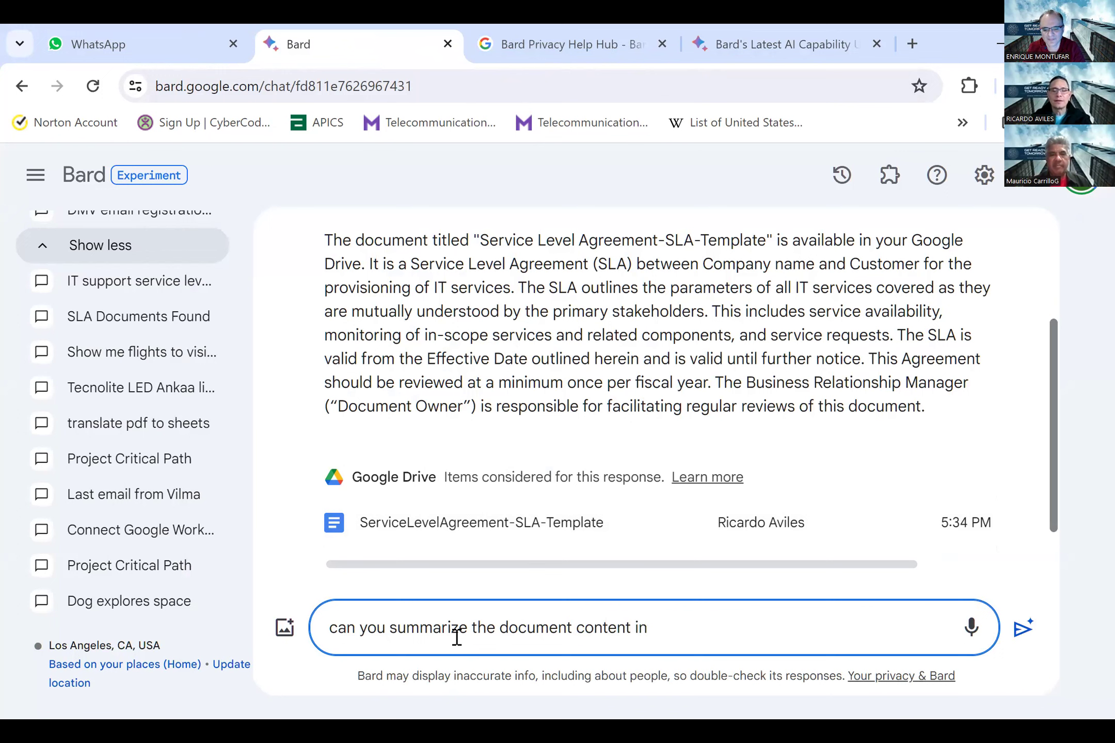
{"action": "type", "text": "10 main idewa"}
{"action": "key", "text": "BackSpace"}
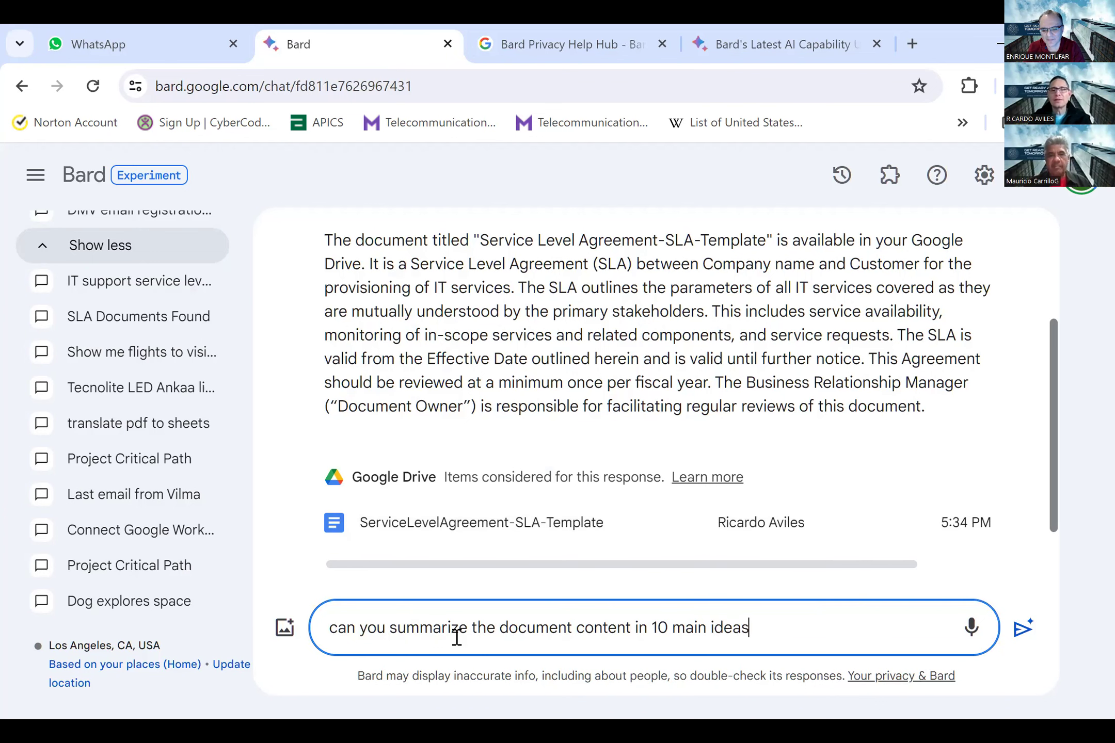
{"action": "key", "text": "Return"}
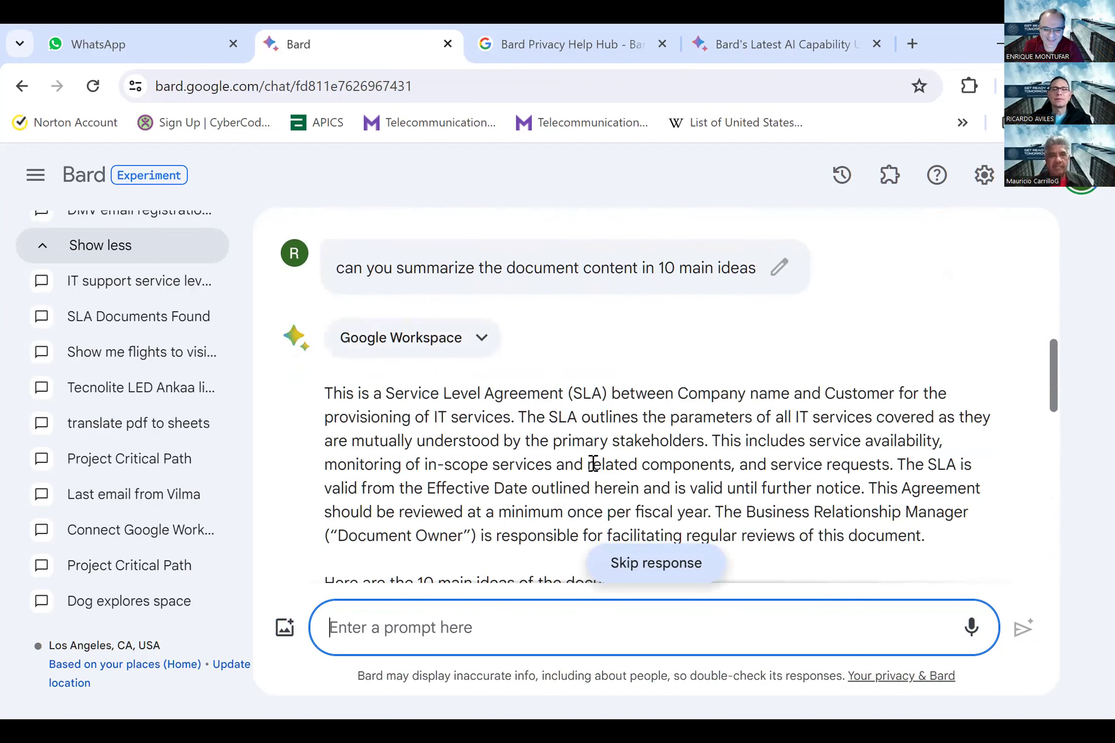
- Read through the summary of the SLA document's 10 main ideas, down to the cited Google Drive source
{"action": "scroll", "coordinate": [505, 476], "scroll_direction": "down", "scroll_amount": 3}
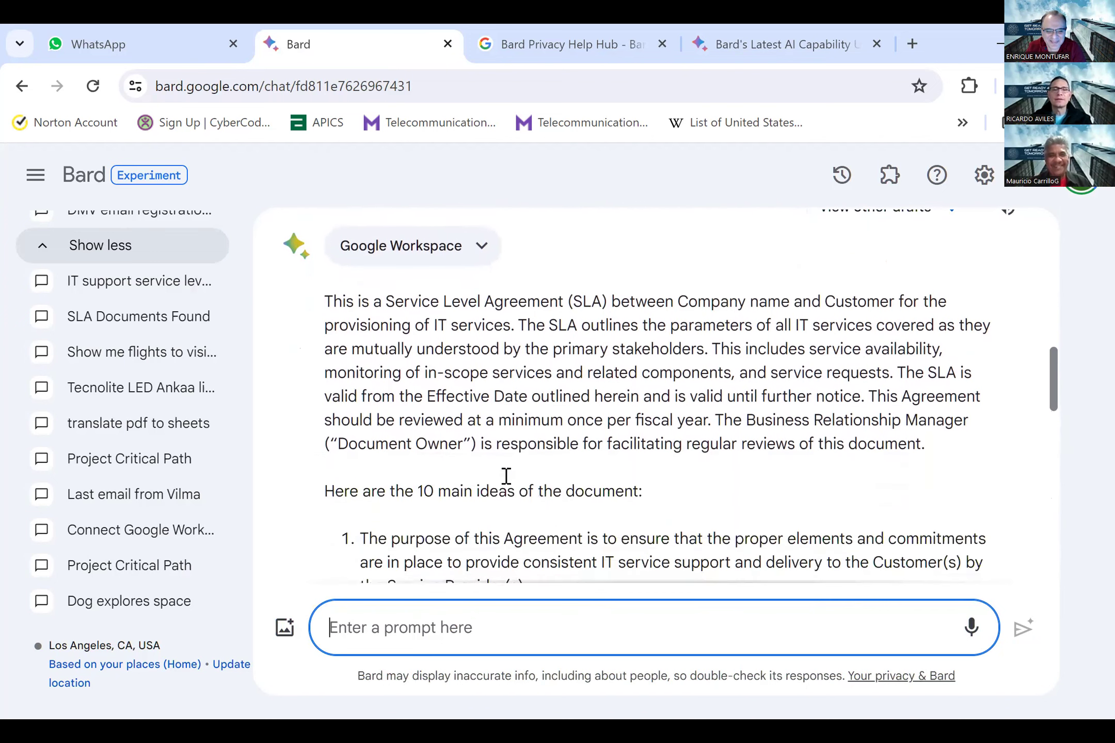
{"action": "scroll", "coordinate": [505, 475], "scroll_direction": "down", "scroll_amount": 6}
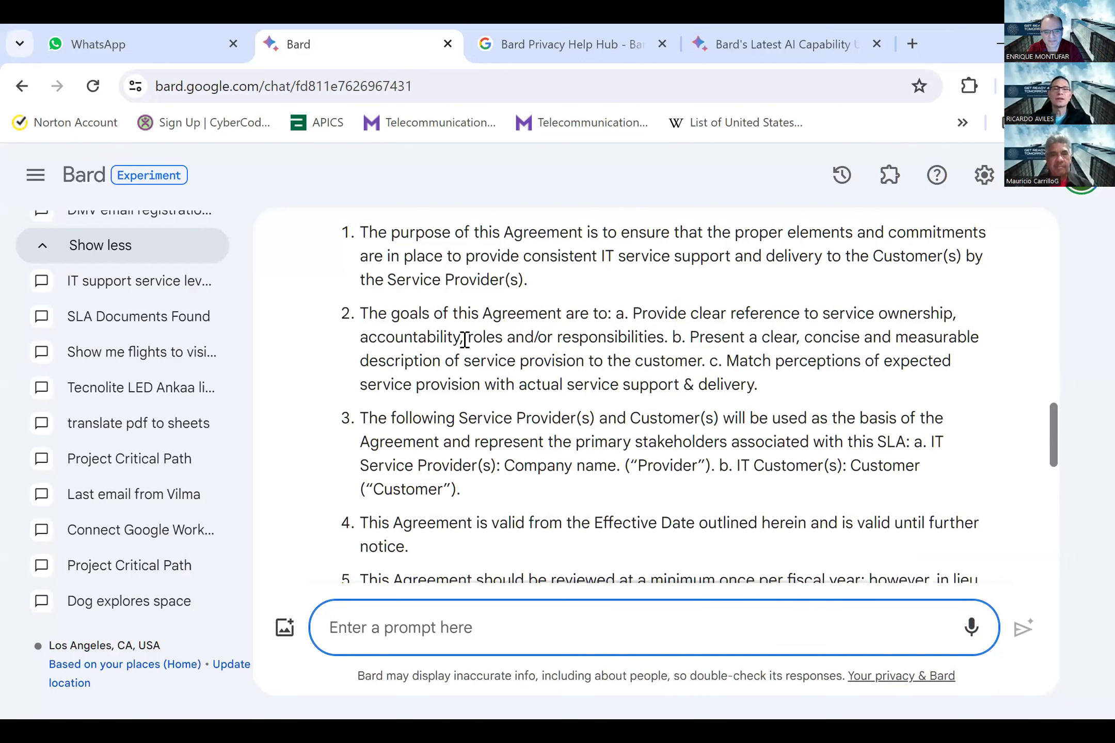
{"action": "double_click", "coordinate": [403, 343]}
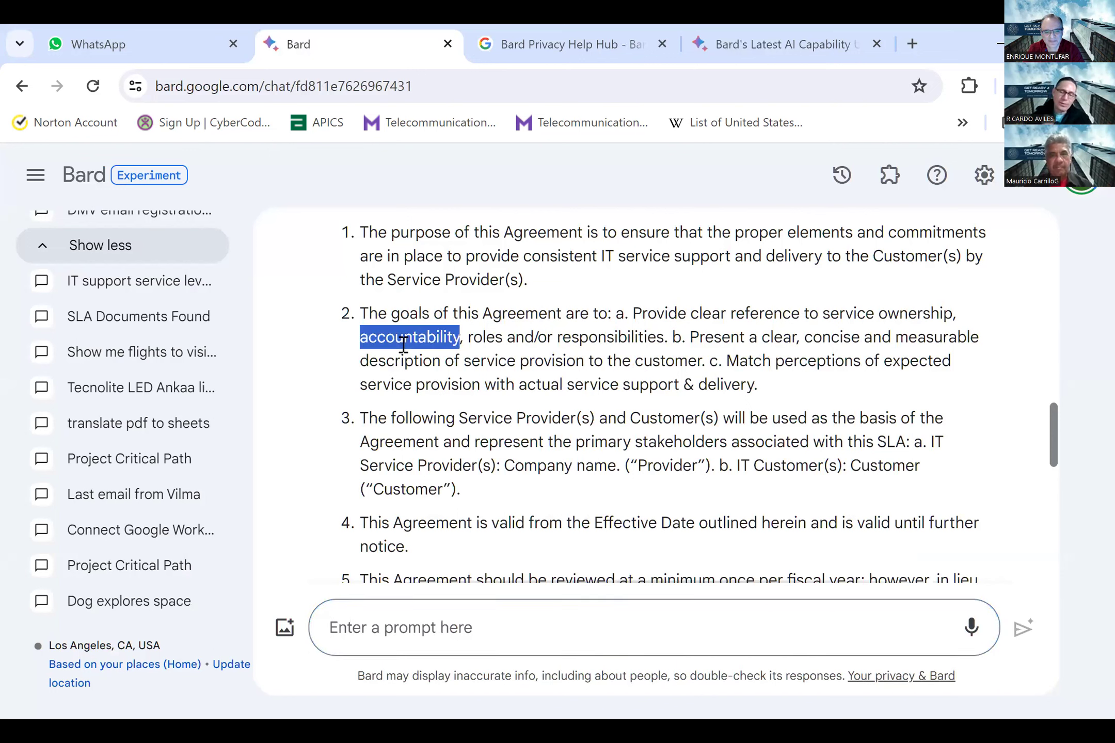
{"action": "left_click", "coordinate": [513, 345]}
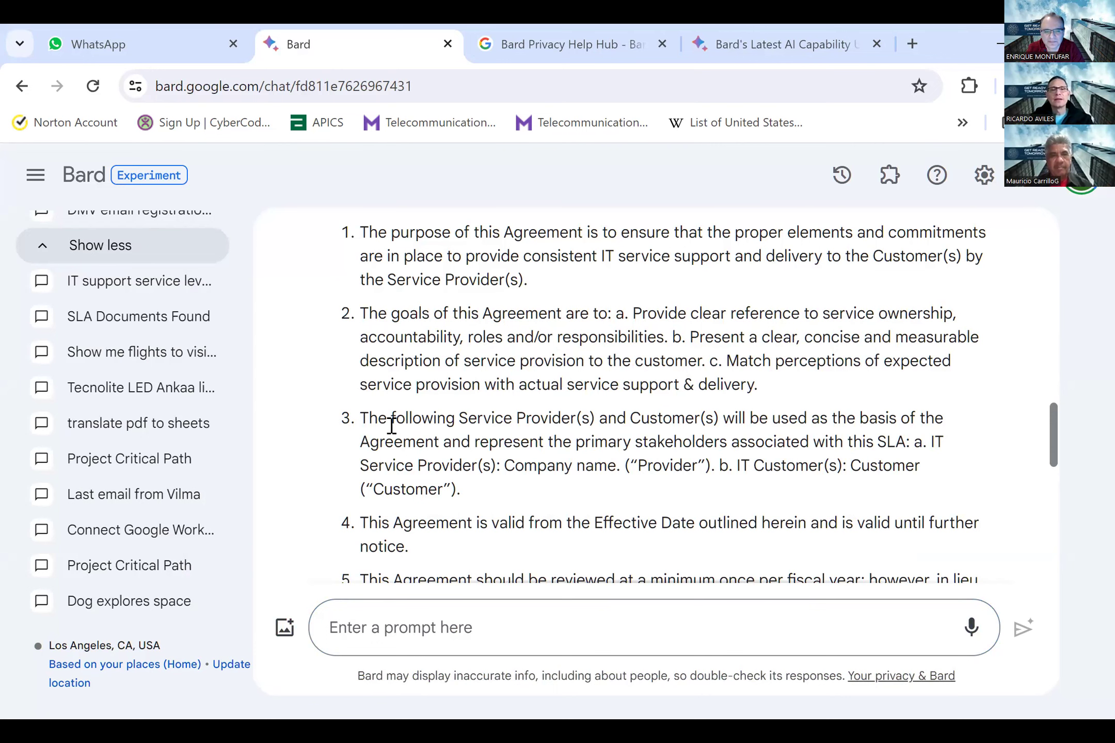
{"action": "scroll", "coordinate": [572, 459], "scroll_direction": "down", "scroll_amount": 2}
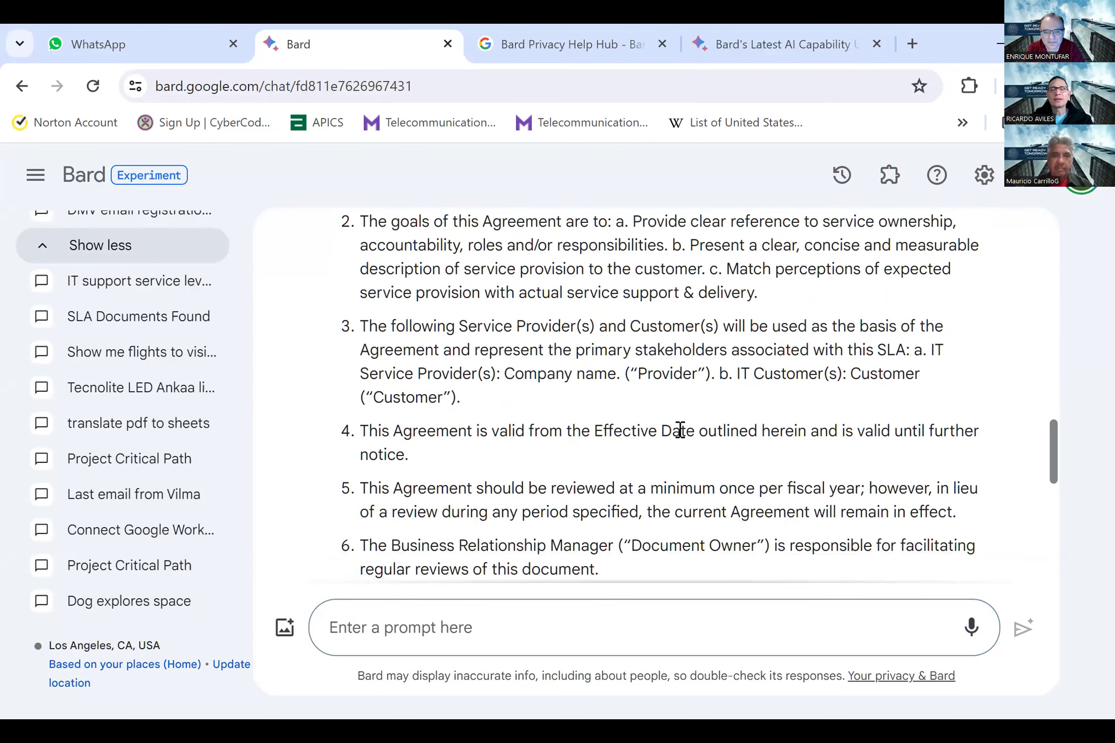
{"action": "scroll", "coordinate": [478, 454], "scroll_direction": "down", "scroll_amount": 3}
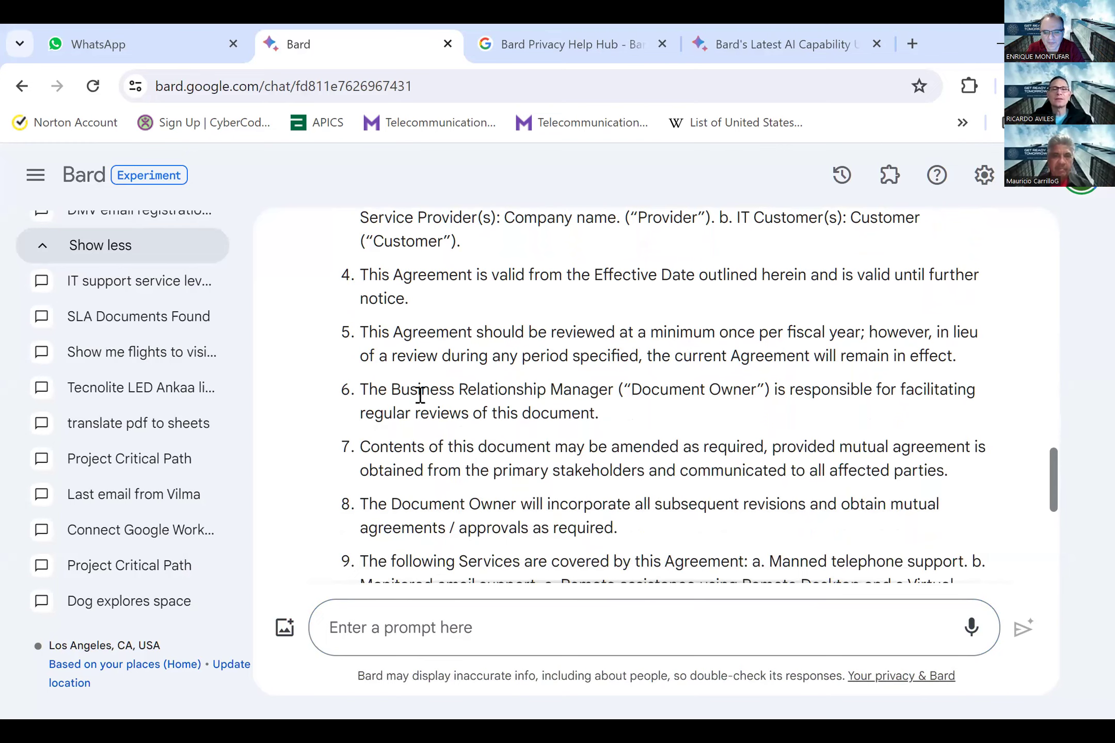
{"action": "scroll", "coordinate": [552, 441], "scroll_direction": "down", "scroll_amount": 3}
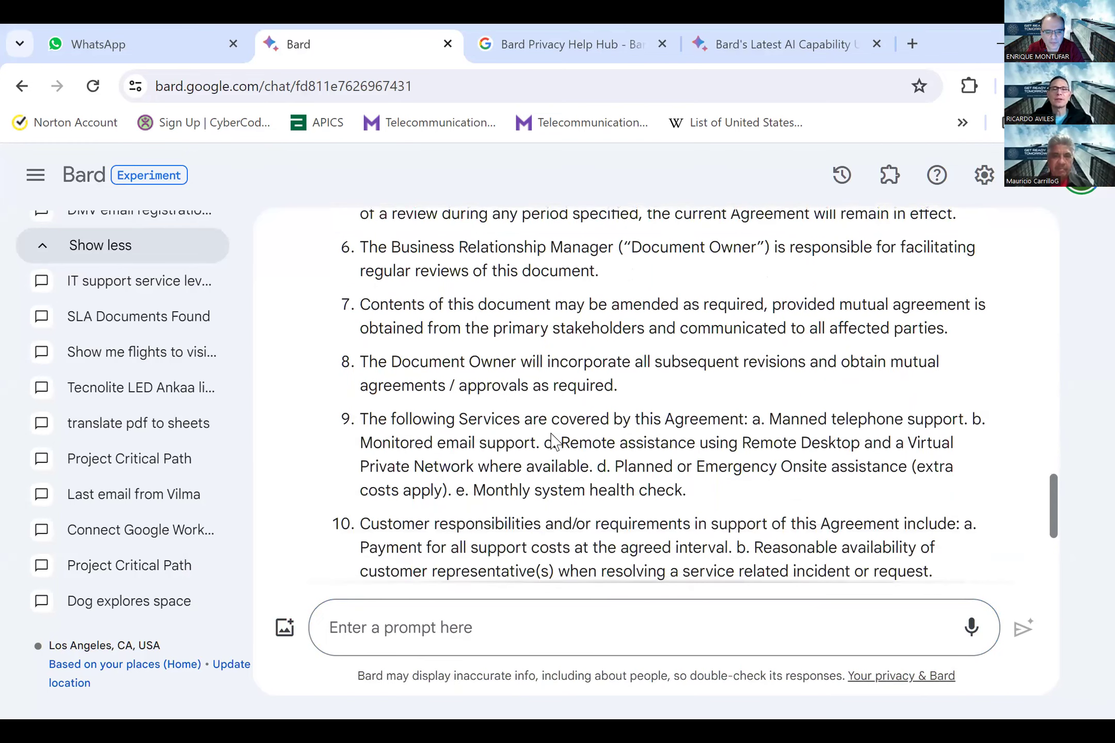
{"action": "scroll", "coordinate": [546, 396], "scroll_direction": "down", "scroll_amount": 3}
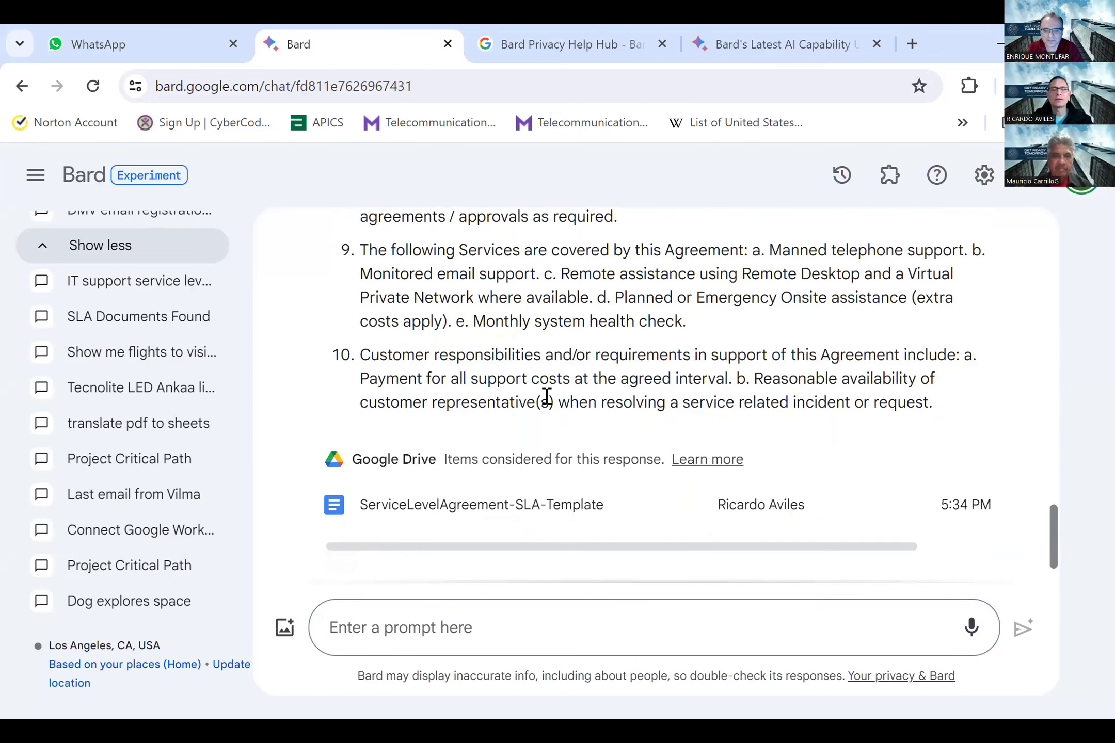
{"action": "scroll", "coordinate": [547, 397], "scroll_direction": "down", "scroll_amount": 1}
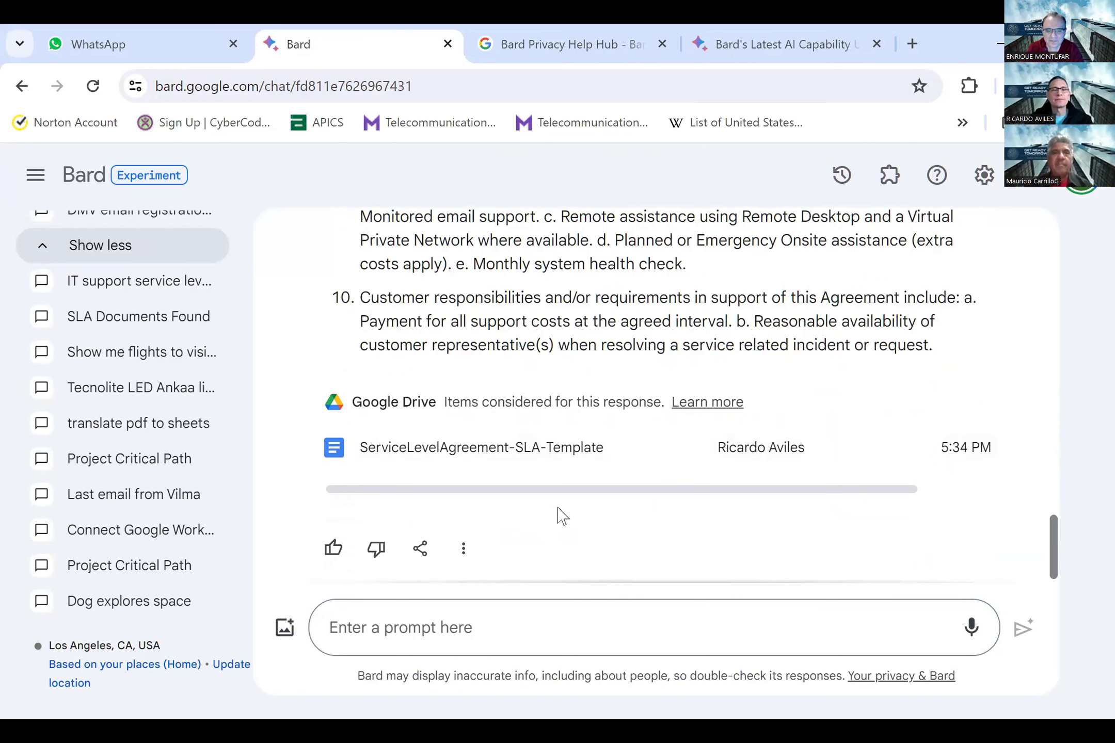
{"action": "left_click", "coordinate": [414, 633]}
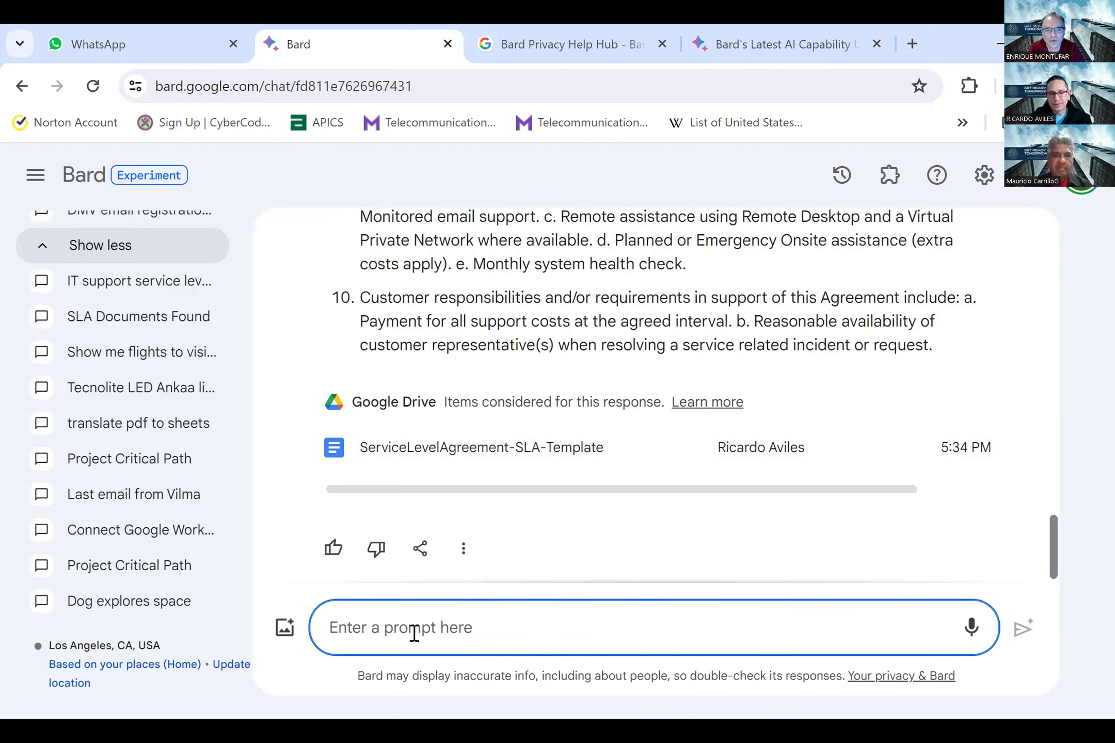
{"action": "type", "text": "what"}
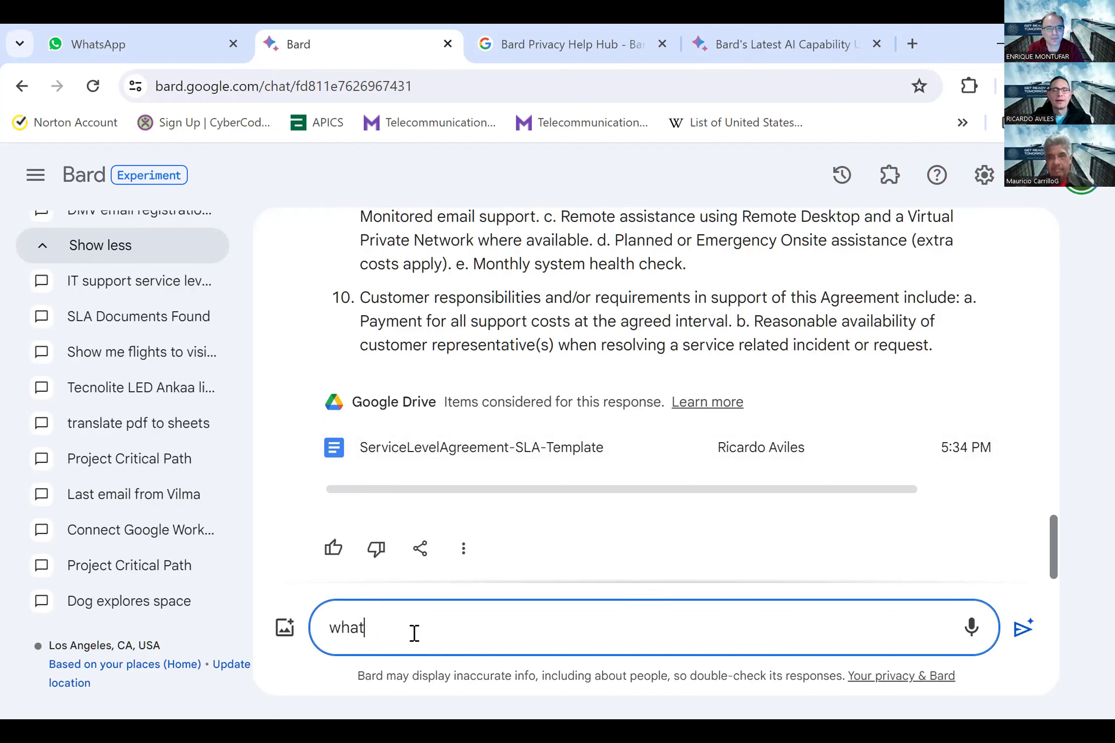
{"action": "key", "text": "BackSpace"}
{"action": "type", "text": "search in"}
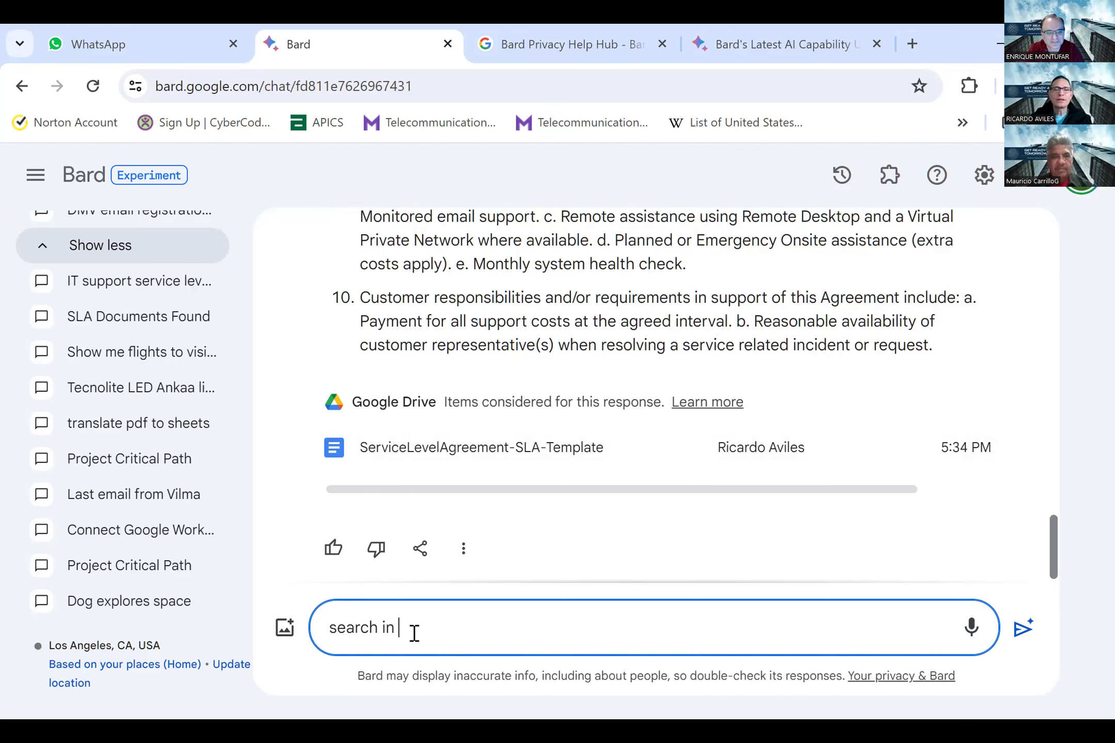
{"action": "key", "text": "BackSpace"}
- Send Bard the prompt "I'm customer, can you tell what additional point I should consider in the agreement"
{"action": "type", "text": "can you"}
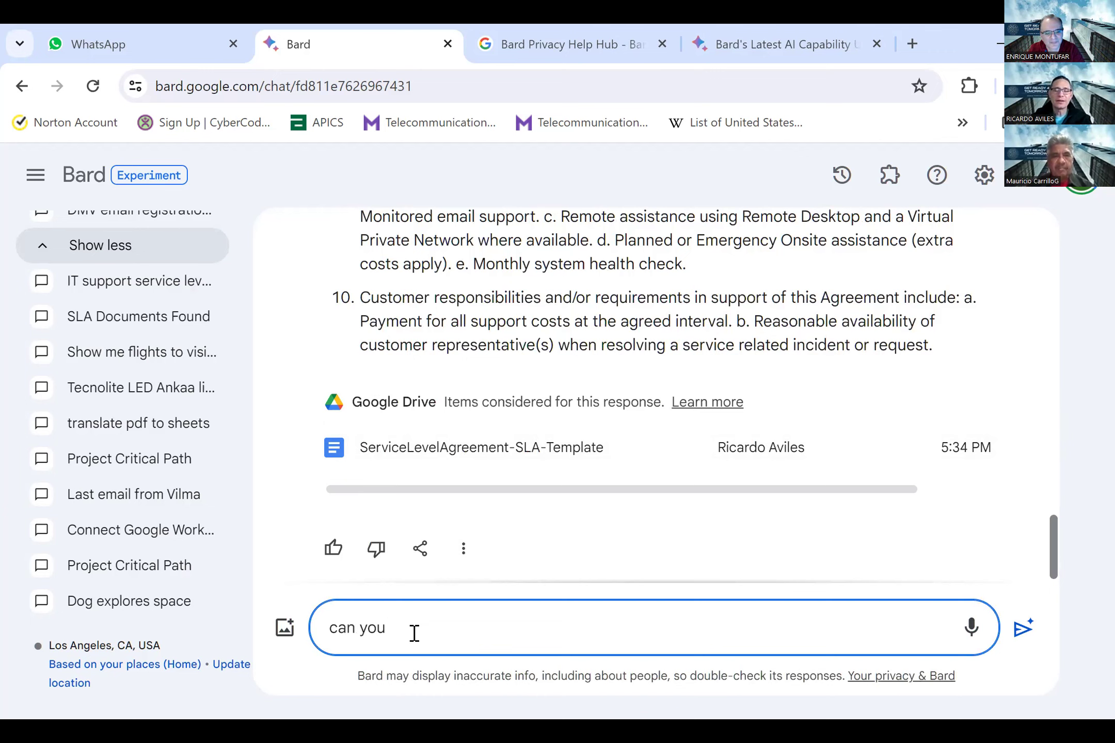
{"action": "type", "text": "tell what additional po"}
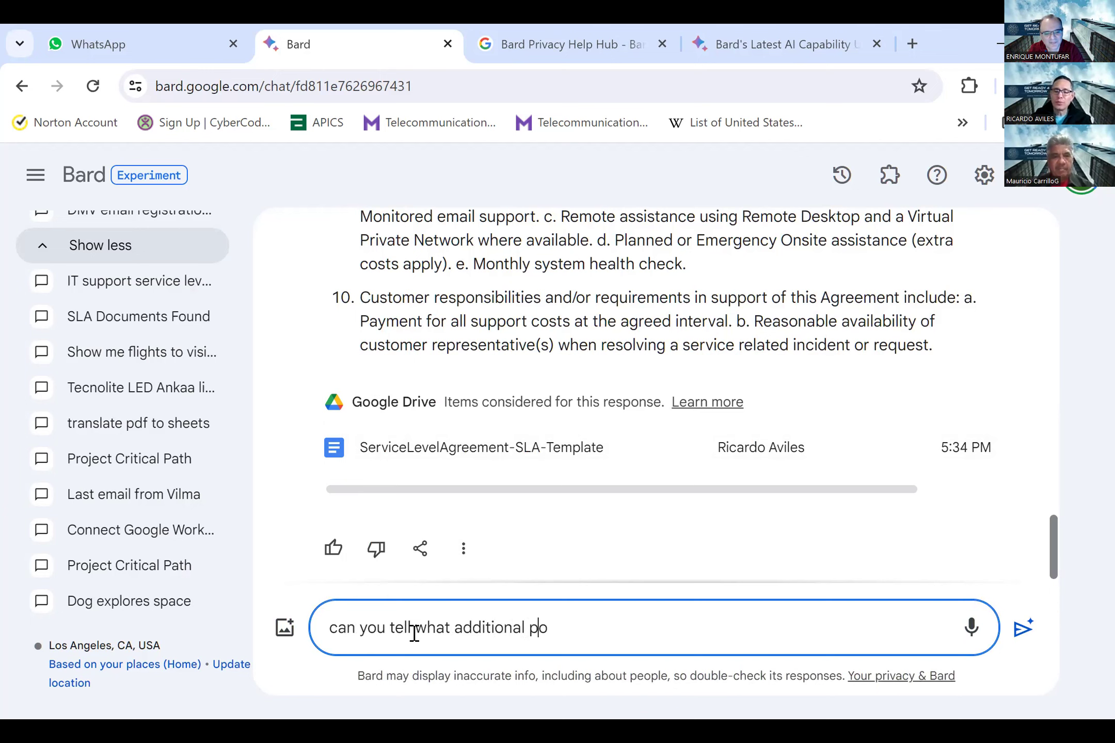
{"action": "key", "text": "Left"}
{"action": "key", "text": "Left"}
{"action": "key", "text": "Left"}
{"action": "key", "text": "Left"}
{"action": "key", "text": "Left"}
{"action": "key", "text": "Left"}
{"action": "key", "text": "Left"}
{"action": "key", "text": "Left"}
{"action": "key", "text": "Left"}
{"action": "key", "text": "Left"}
{"action": "key", "text": "Left"}
{"action": "key", "text": "Left"}
{"action": "key", "text": "Left"}
{"action": "key", "text": "Left"}
{"action": "key", "text": "Left"}
{"action": "key", "text": "Left"}
{"action": "key", "text": "Left"}
{"action": "key", "text": "Left"}
{"action": "key", "text": "Left"}
{"action": "key", "text": "Left"}
{"action": "type", "text": "I'm cus"}
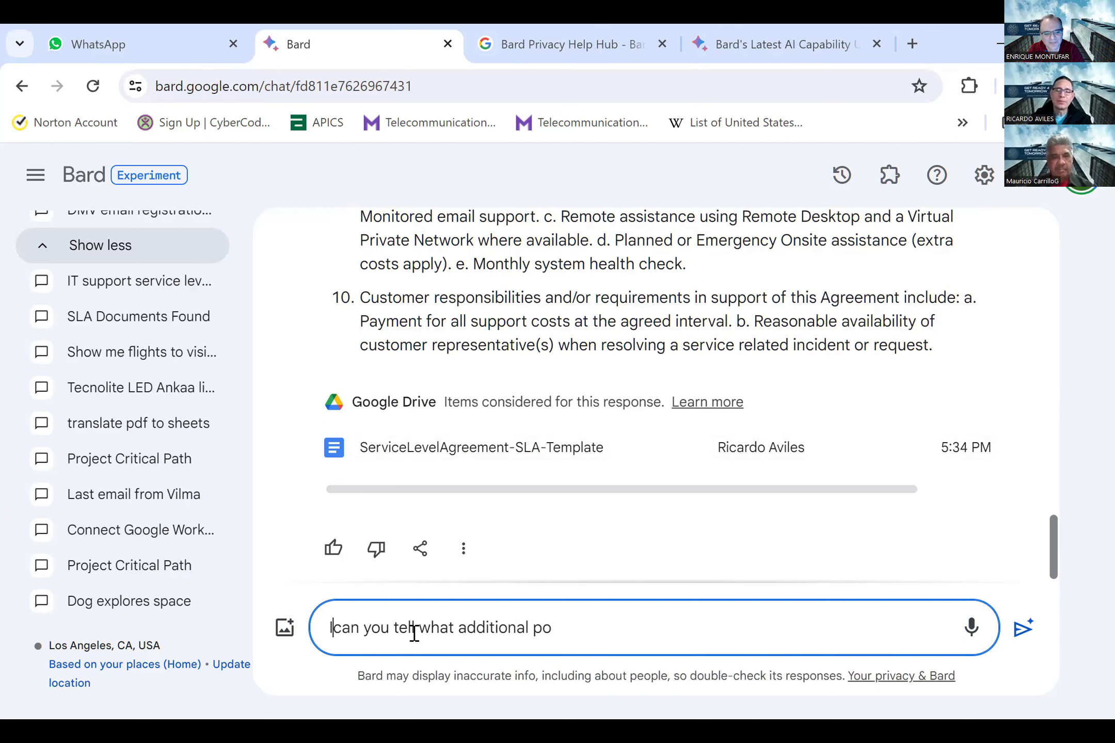
{"action": "type", "text": "tomer,"}
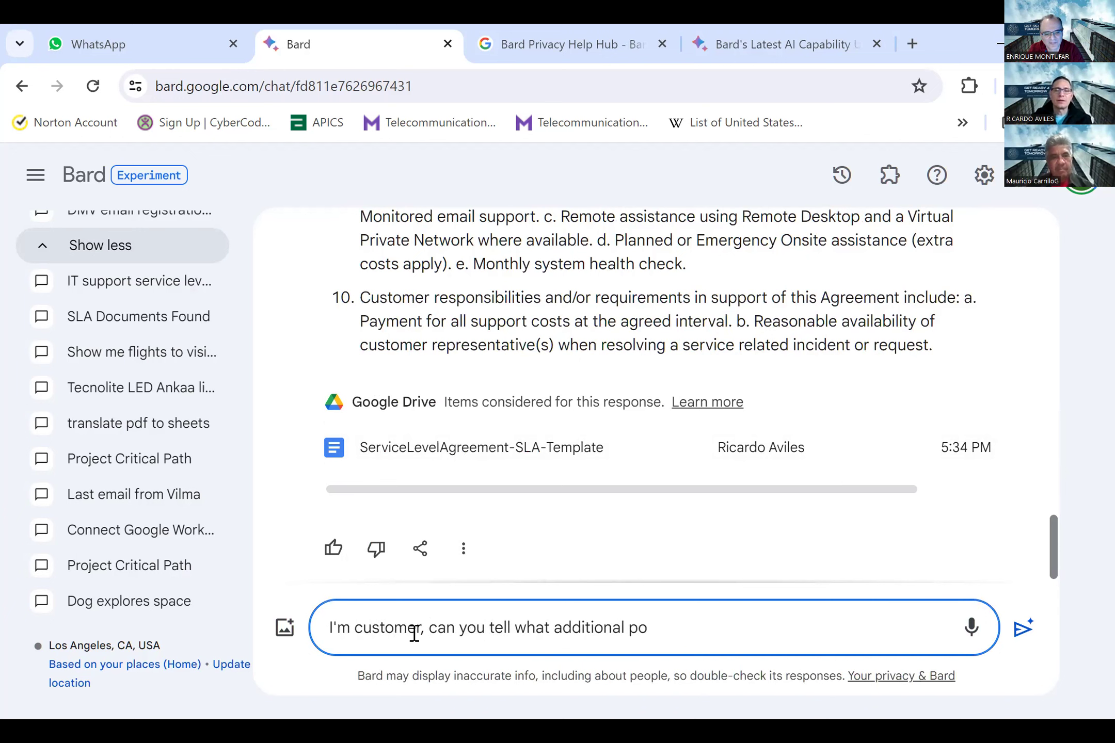
{"action": "key", "text": "Right"}
{"action": "key", "text": "Right"}
{"action": "key", "text": "Right"}
{"action": "key", "text": "Right"}
{"action": "key", "text": "Right"}
{"action": "key", "text": "Right"}
{"action": "key", "text": "Right"}
{"action": "key", "text": "Right"}
{"action": "key", "text": "Right"}
{"action": "key", "text": "Right"}
{"action": "key", "text": "Right"}
{"action": "key", "text": "Right"}
{"action": "key", "text": "Right"}
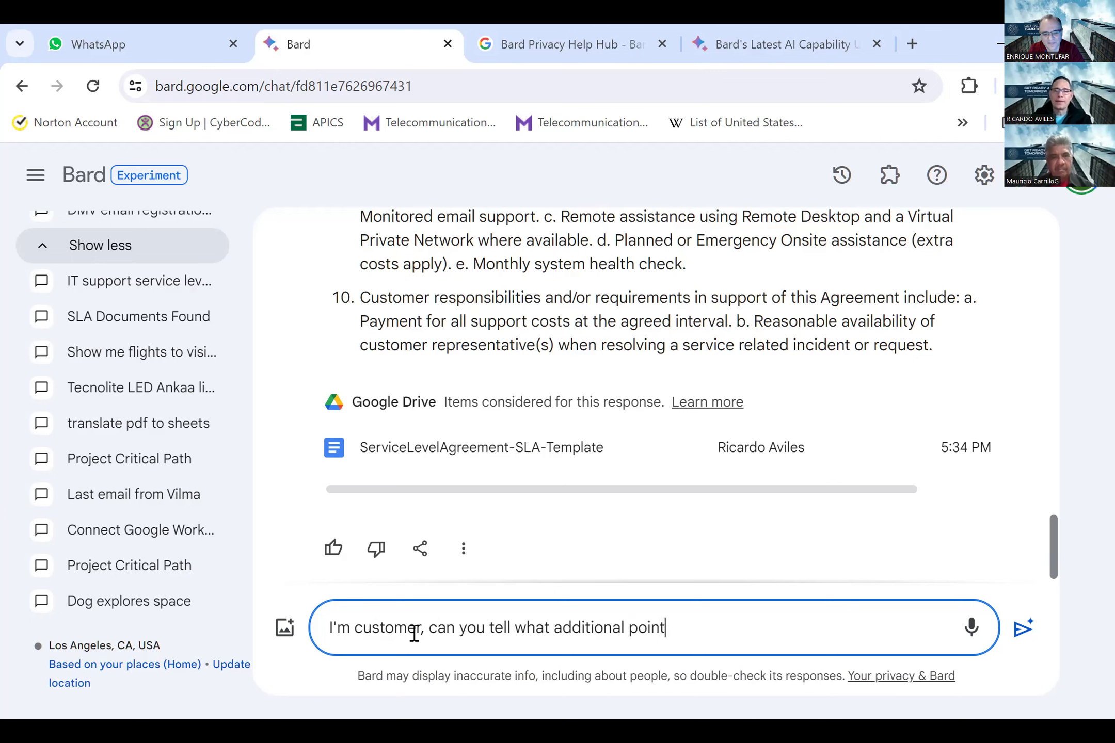
{"action": "type", "text": "ould "}
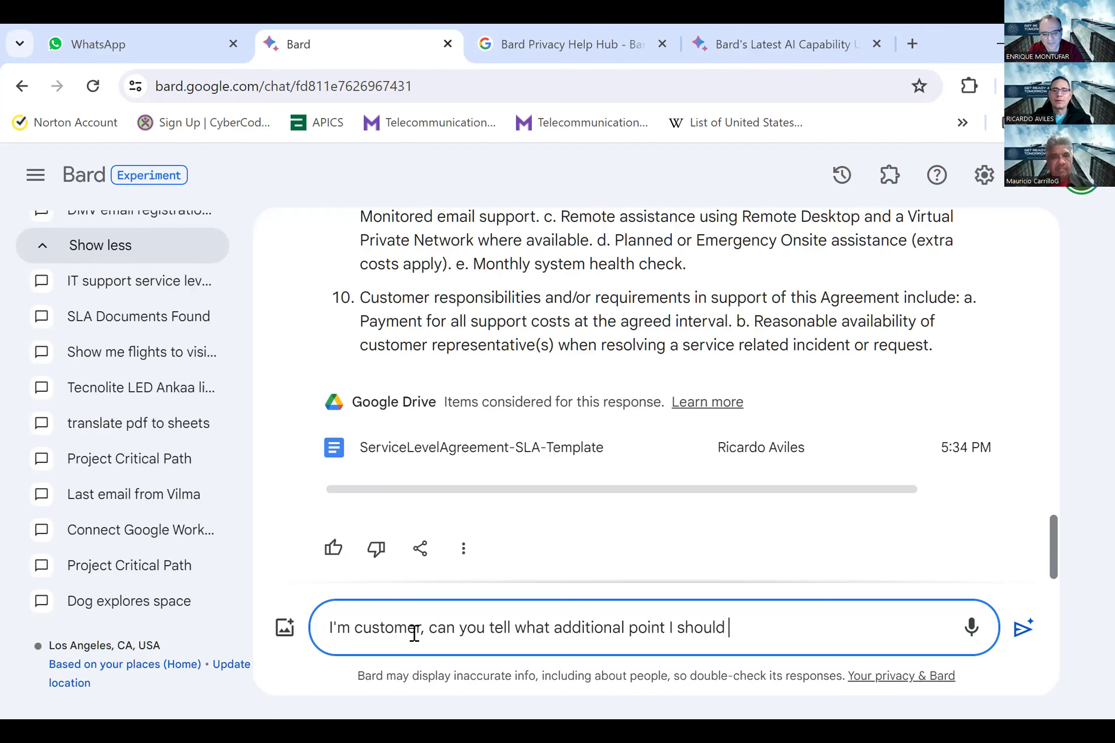
{"action": "type", "text": "consider in the agreem"}
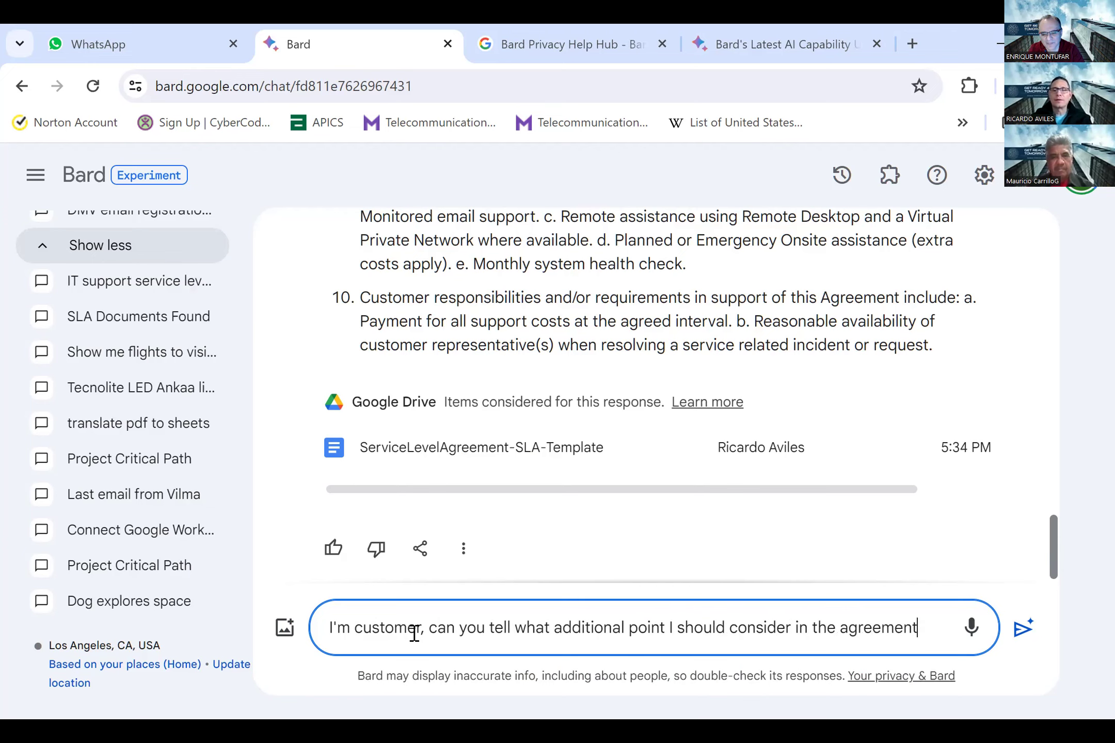
{"action": "type", "text": "ent"}
{"action": "key", "text": "Return"}
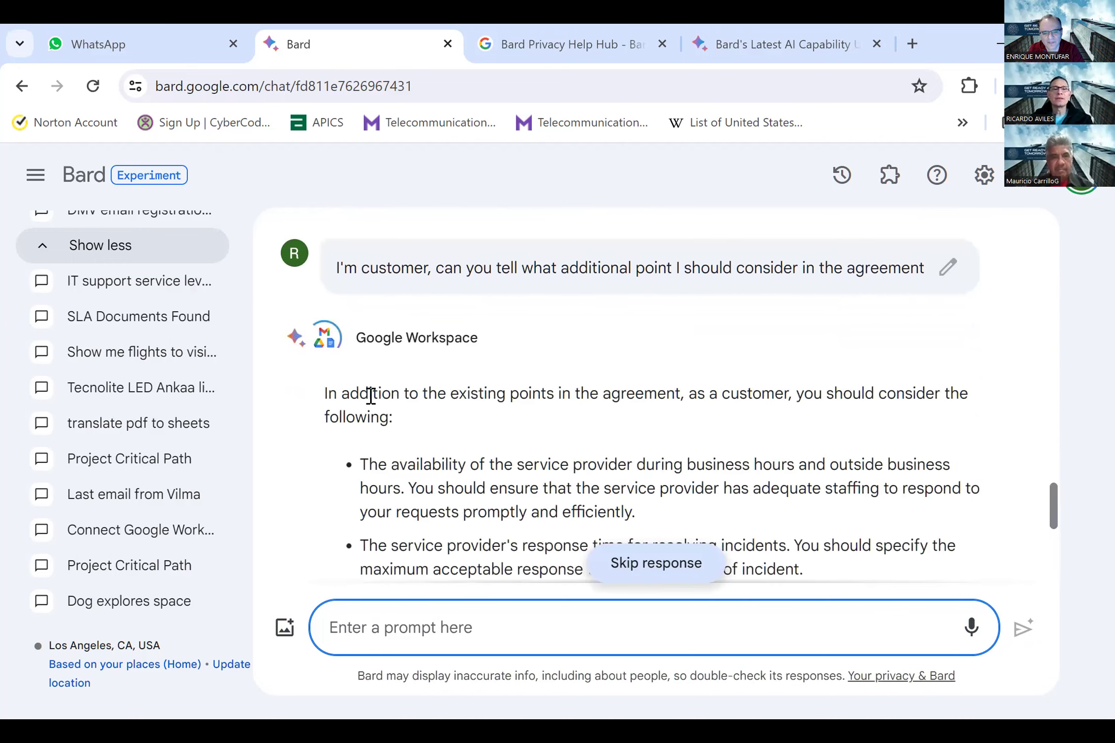
- Read through Bard's list of additional points a customer should consider, down to the cited Google Drive source and back to its start
{"action": "scroll", "coordinate": [459, 475], "scroll_direction": "down", "scroll_amount": 2}
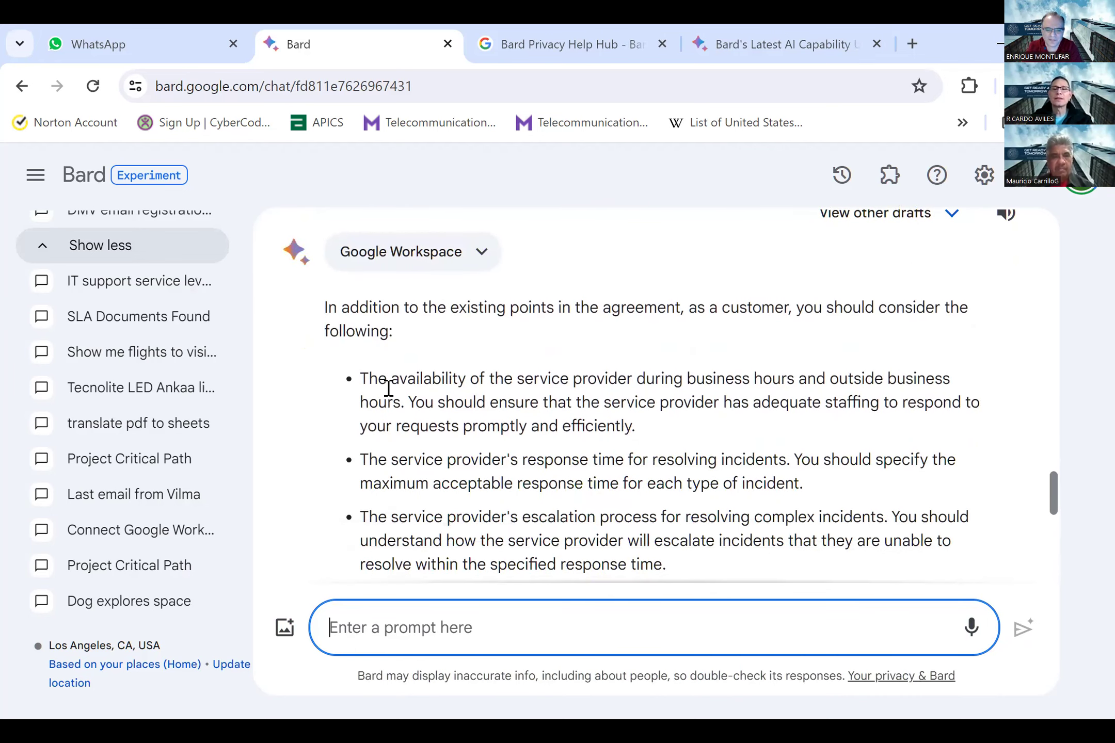
{"action": "scroll", "coordinate": [399, 404], "scroll_direction": "down", "scroll_amount": 1}
{"action": "scroll", "coordinate": [398, 404], "scroll_direction": "down", "scroll_amount": 1}
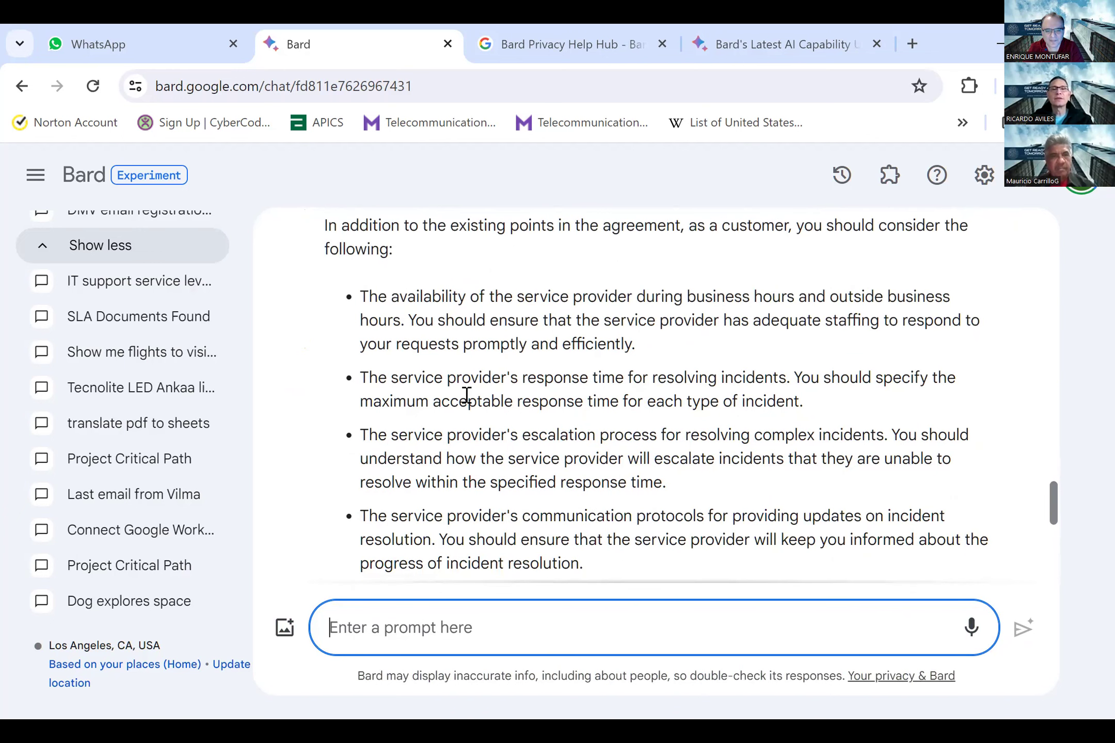
{"action": "scroll", "coordinate": [571, 421], "scroll_direction": "down", "scroll_amount": 3}
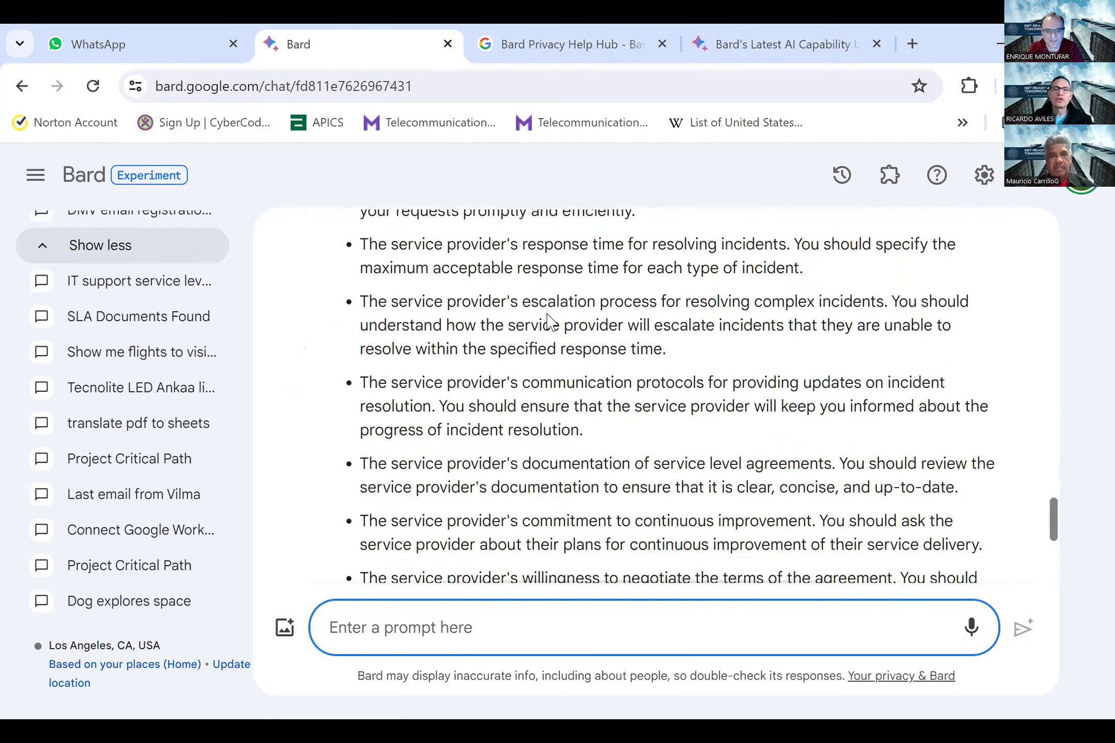
{"action": "scroll", "coordinate": [461, 427], "scroll_direction": "down", "scroll_amount": 4}
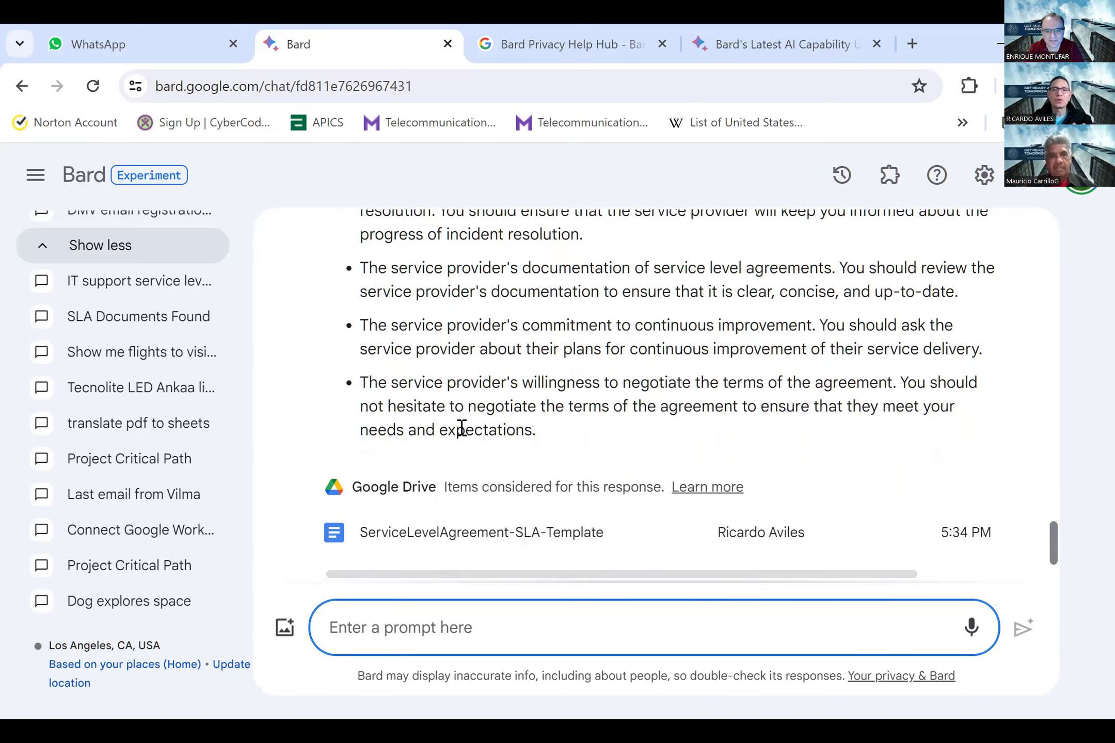
{"action": "scroll", "coordinate": [461, 427], "scroll_direction": "up", "scroll_amount": 2}
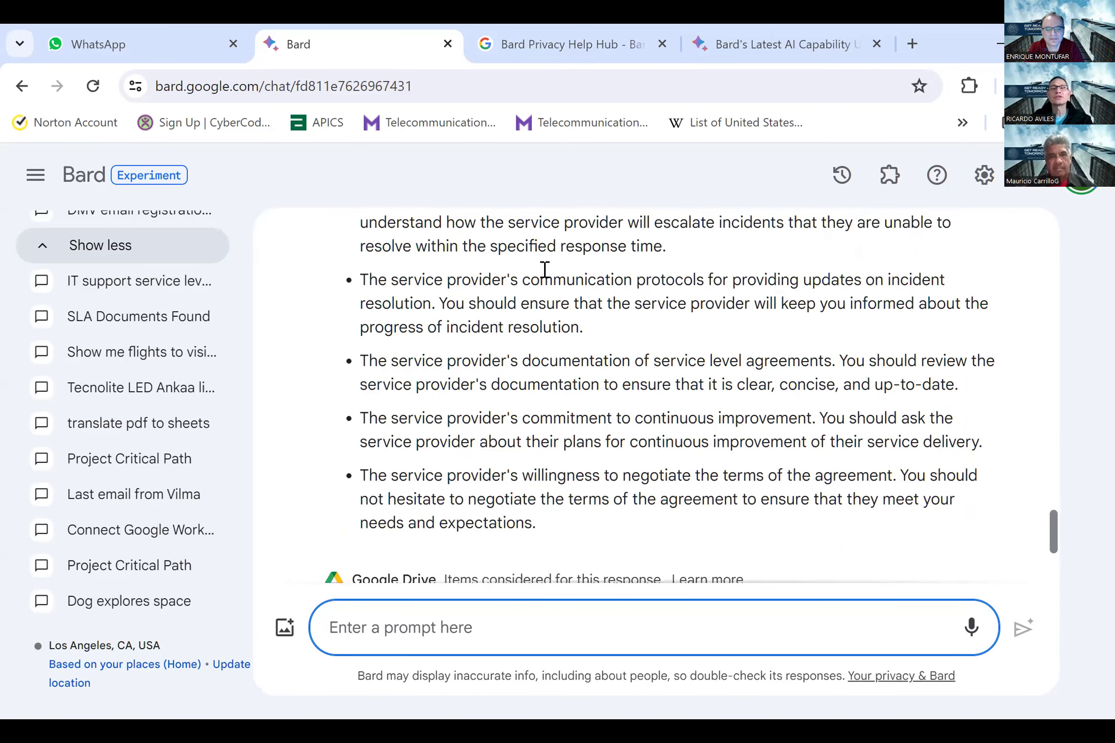
{"action": "scroll", "coordinate": [994, 292], "scroll_direction": "down", "scroll_amount": 2}
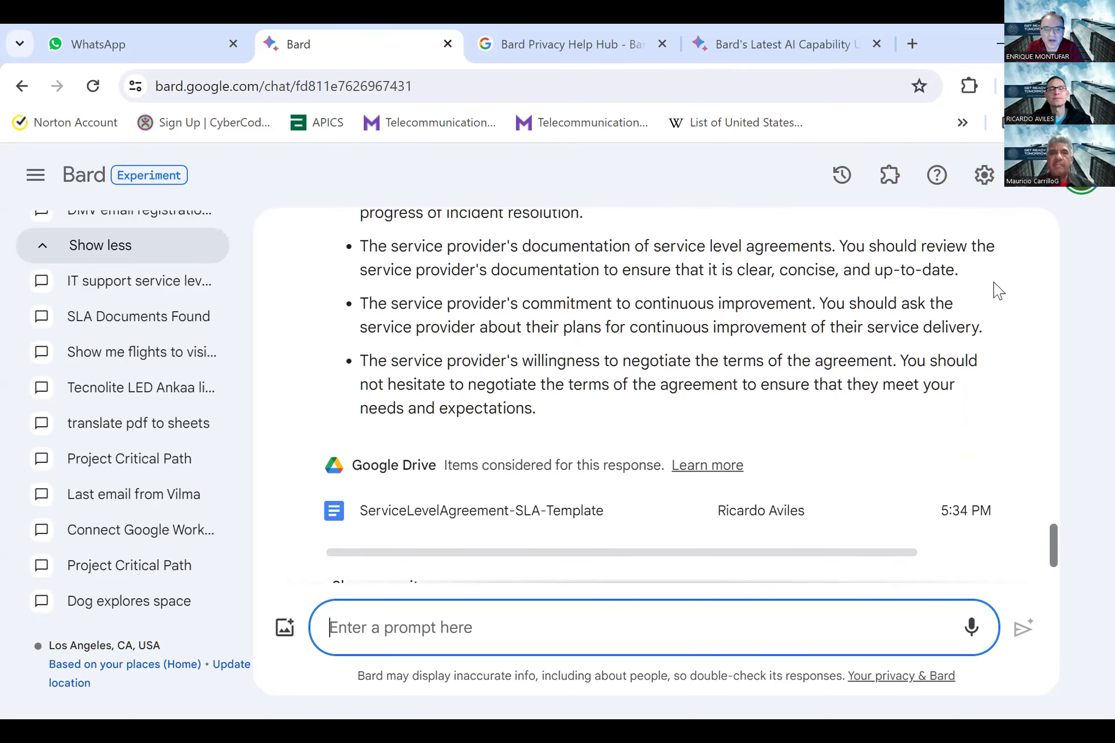
{"action": "scroll", "coordinate": [997, 290], "scroll_direction": "up", "scroll_amount": 3}
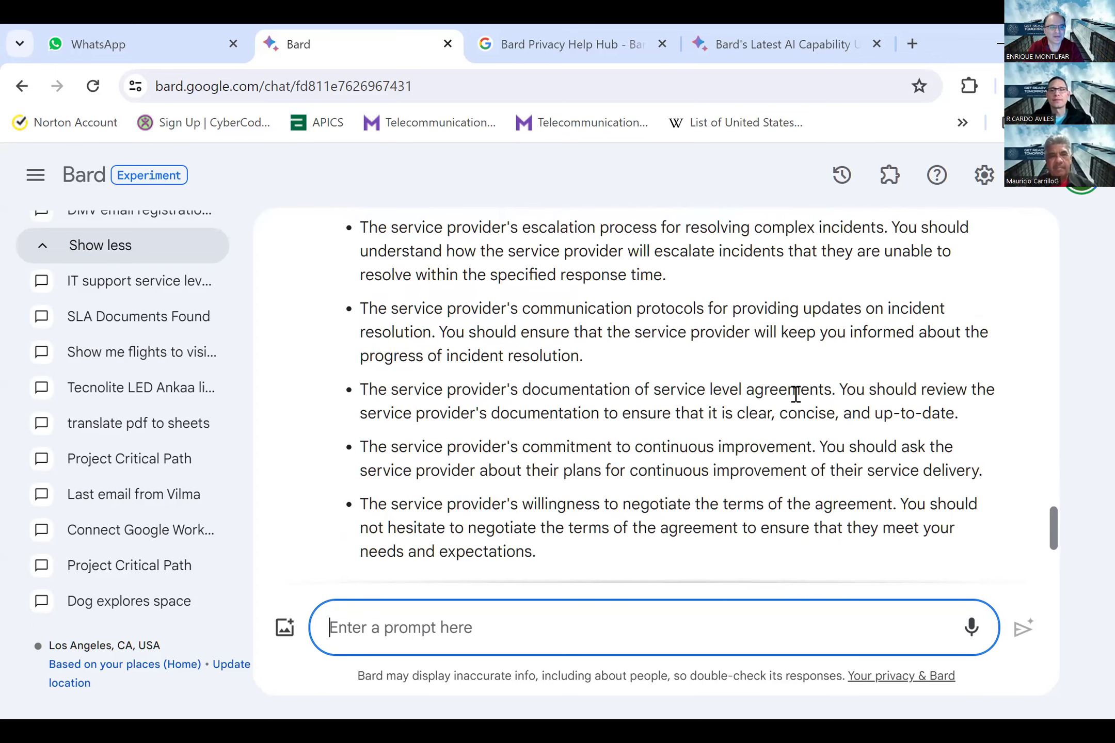
{"action": "scroll", "coordinate": [795, 394], "scroll_direction": "up", "scroll_amount": 8}
{"action": "scroll", "coordinate": [796, 401], "scroll_direction": "down", "scroll_amount": 2}
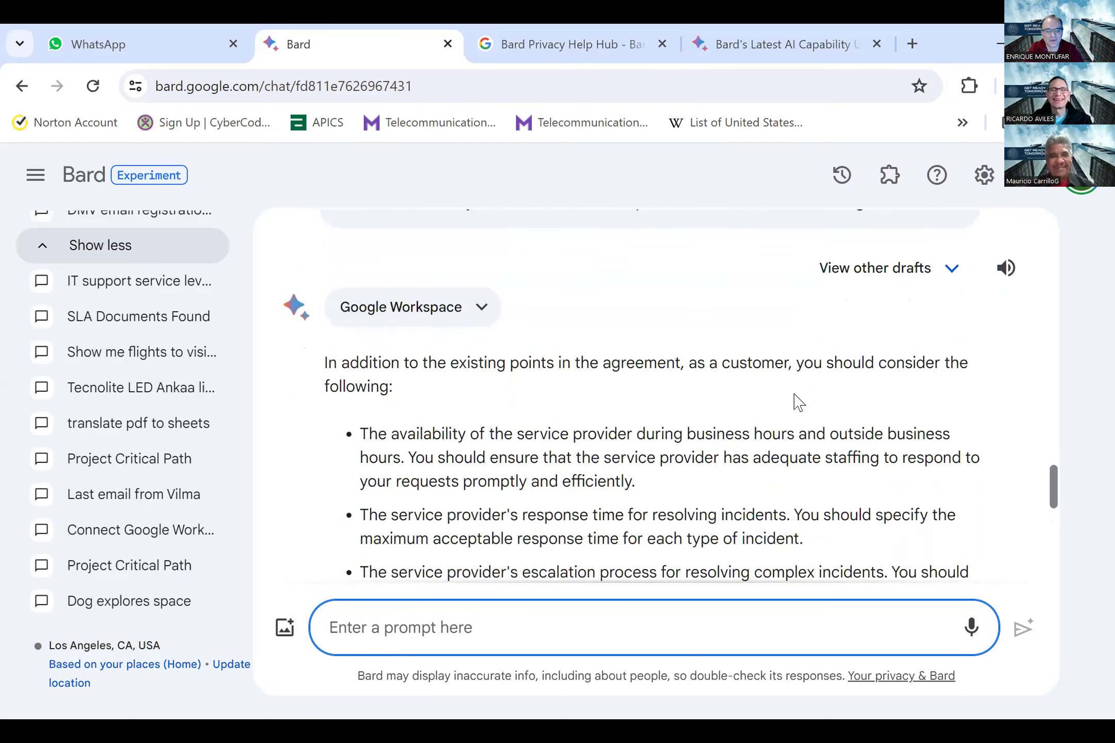
{"action": "scroll", "coordinate": [796, 401], "scroll_direction": "up", "scroll_amount": 1}
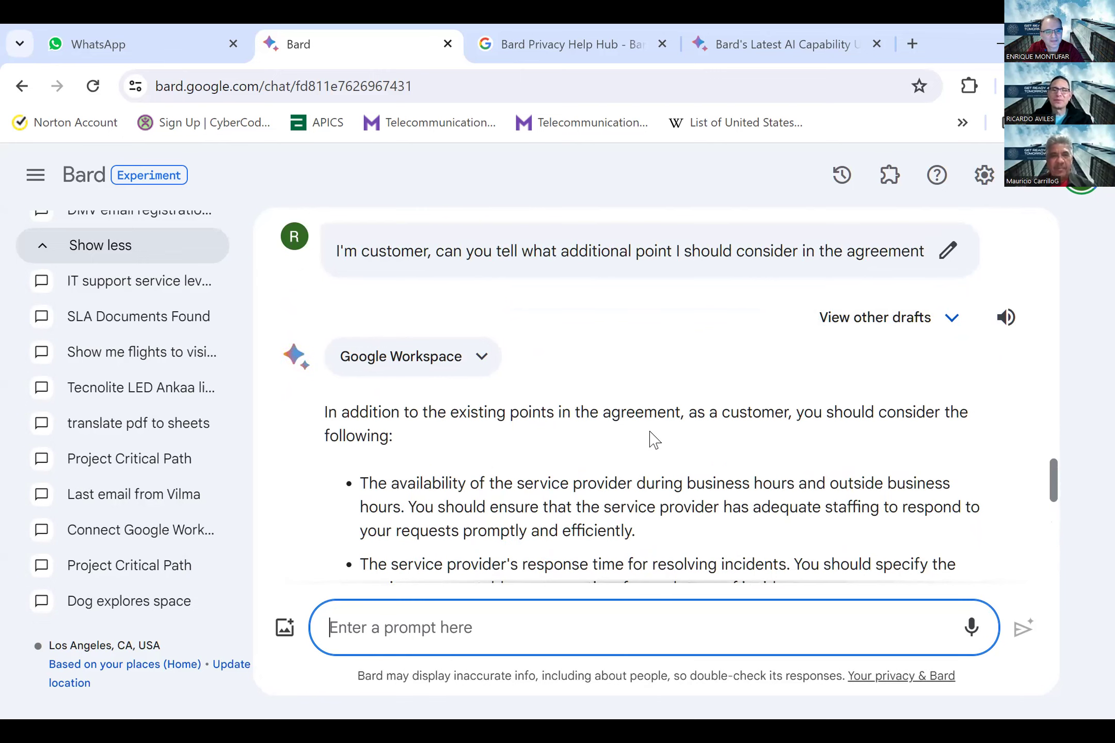
{"action": "scroll", "coordinate": [654, 440], "scroll_direction": "up", "scroll_amount": 1}
{"action": "scroll", "coordinate": [655, 441], "scroll_direction": "down", "scroll_amount": 3}
{"action": "scroll", "coordinate": [655, 440], "scroll_direction": "up", "scroll_amount": 1}
{"action": "scroll", "coordinate": [654, 440], "scroll_direction": "up", "scroll_amount": 1}
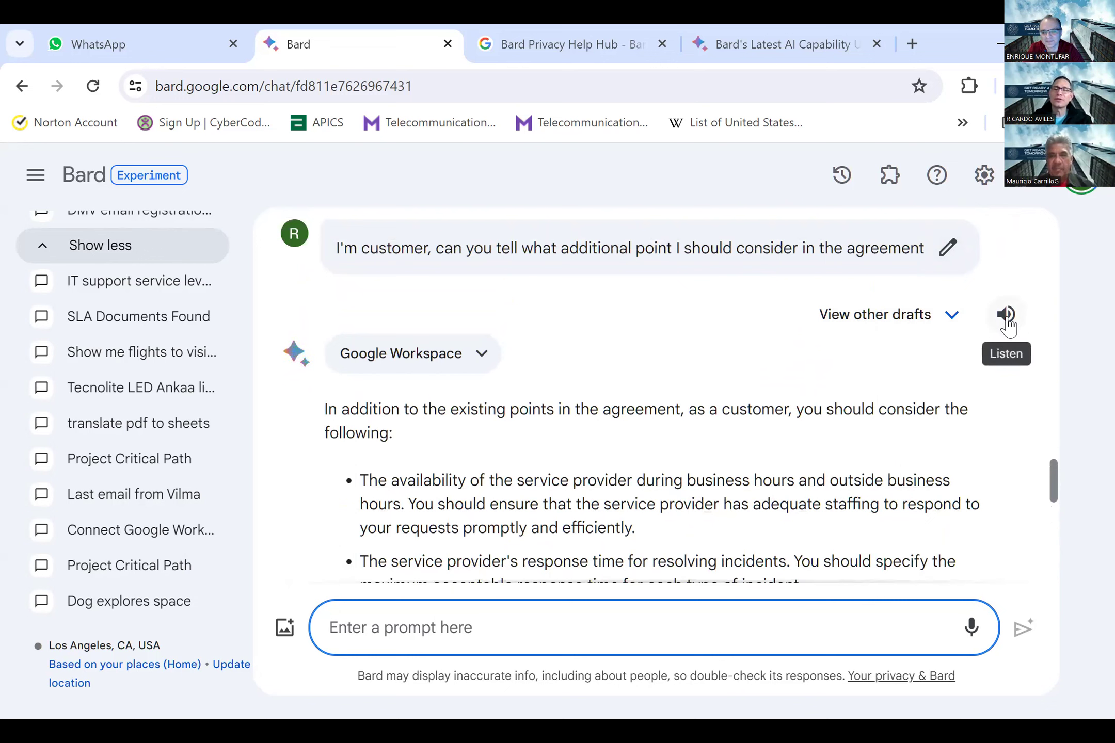
- Listen to part of the response read aloud, pause the playback, and skim the remaining points down to the Google Drive source
{"action": "left_click", "coordinate": [1007, 315]}
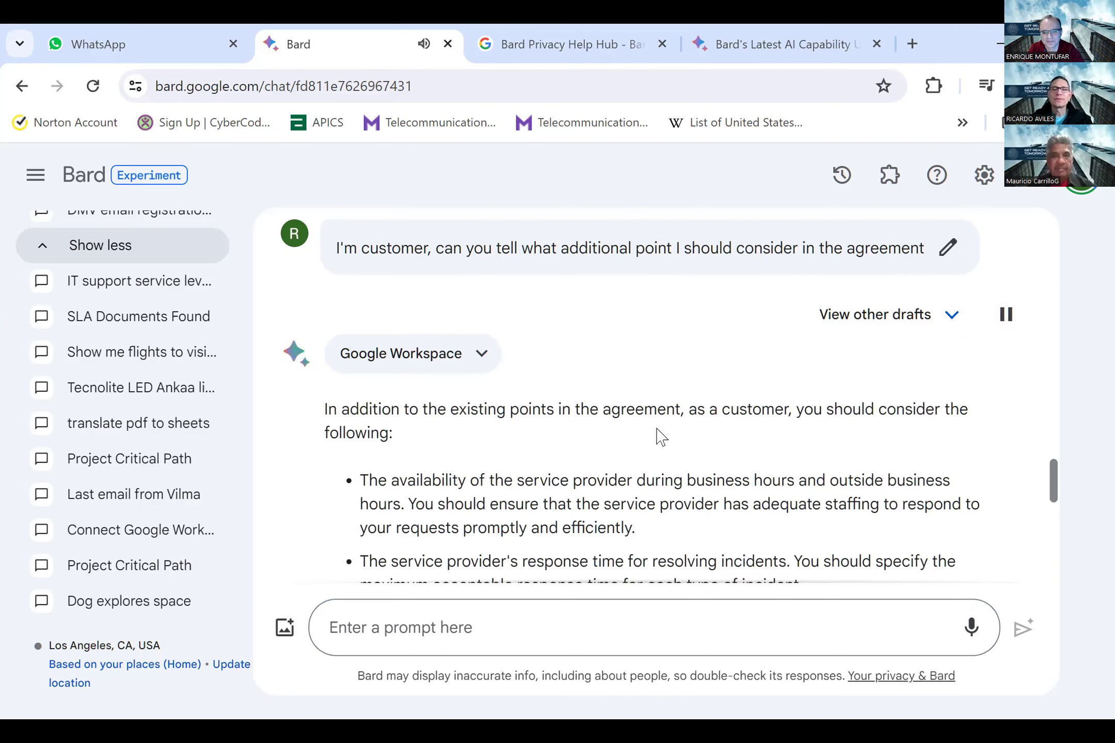
{"action": "left_click", "coordinate": [1004, 325]}
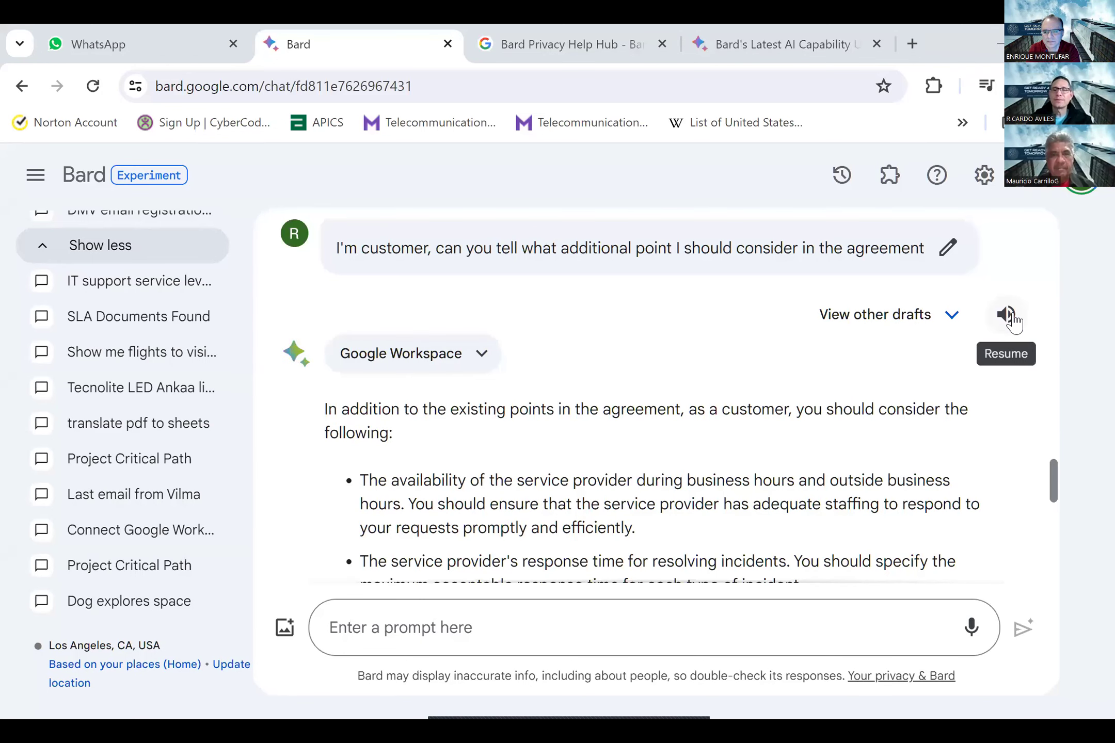
{"action": "left_click", "coordinate": [1006, 316]}
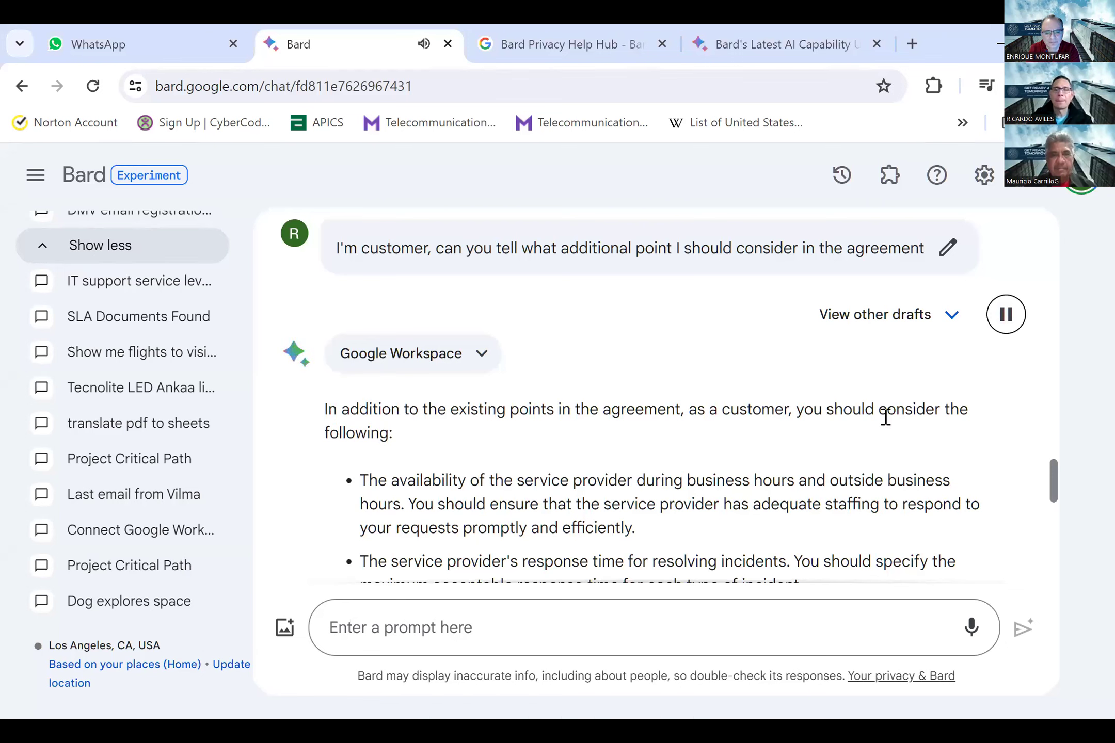
{"action": "right_click", "coordinate": [943, 443]}
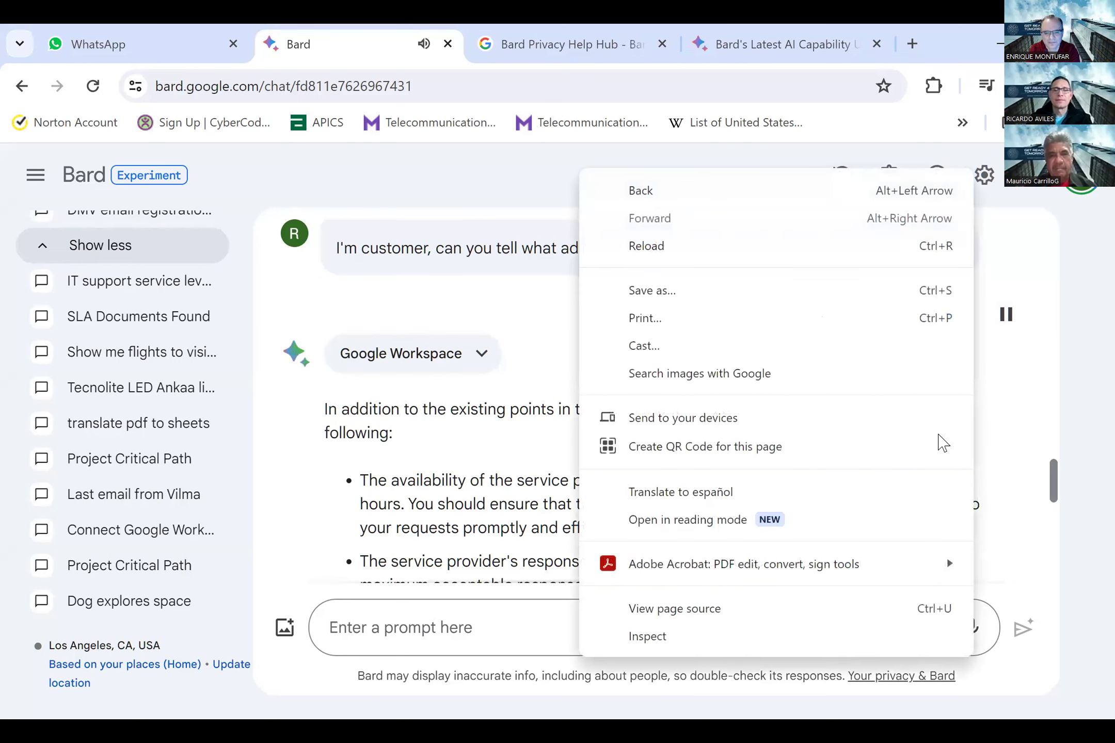
{"action": "left_click", "coordinate": [943, 443]}
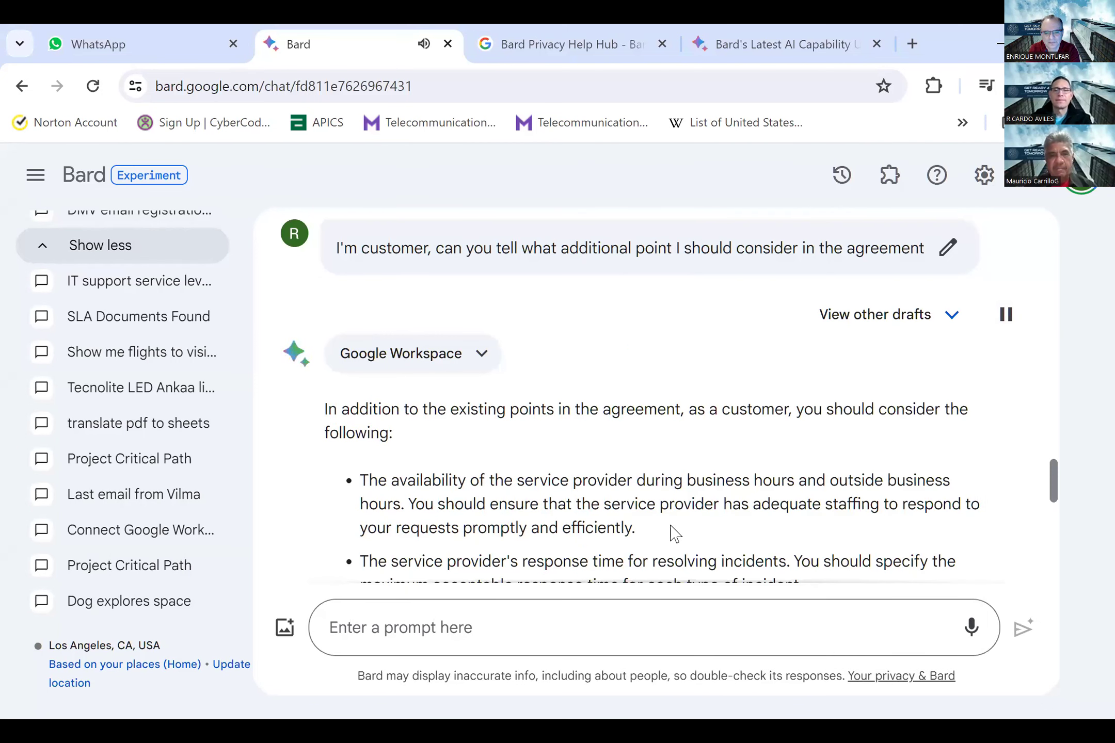
{"action": "scroll", "coordinate": [671, 534], "scroll_direction": "down", "scroll_amount": 4}
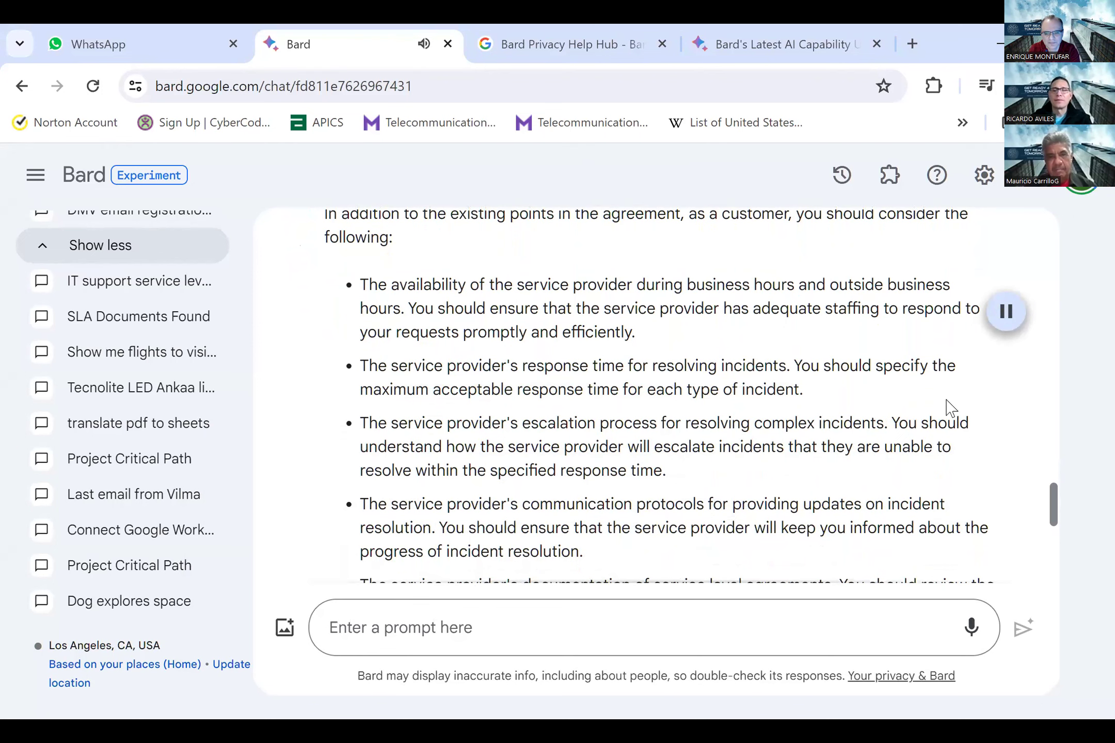
{"action": "left_click", "coordinate": [1005, 311]}
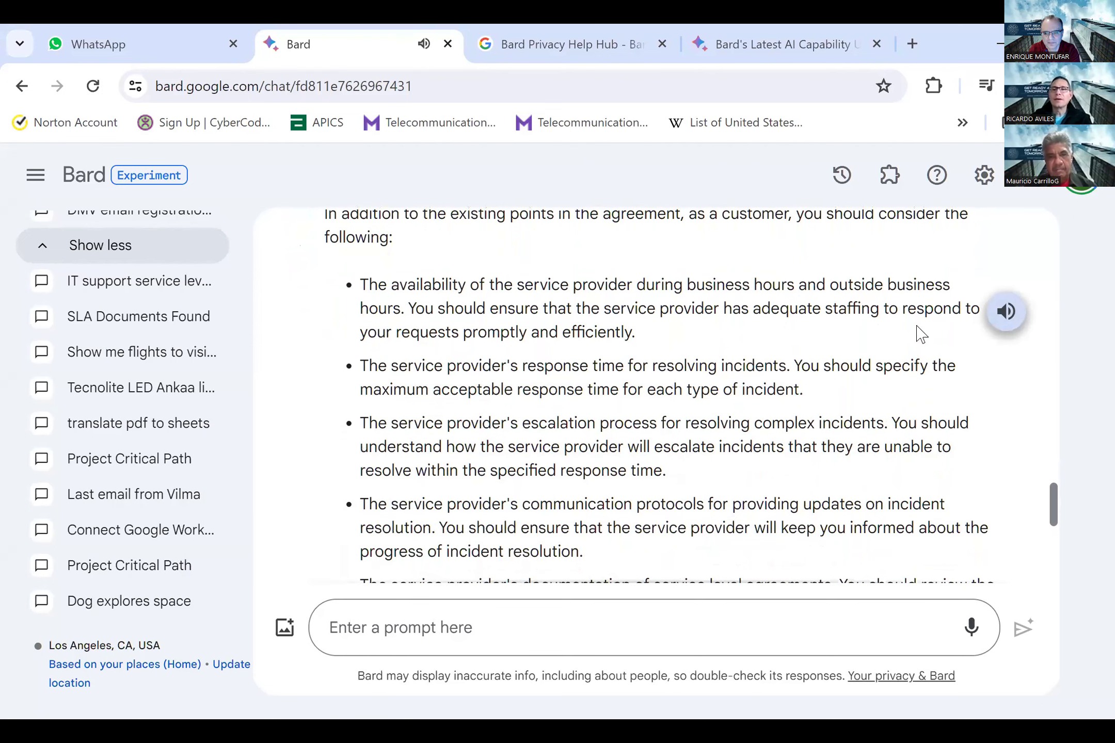
{"action": "scroll", "coordinate": [737, 419], "scroll_direction": "down", "scroll_amount": 4}
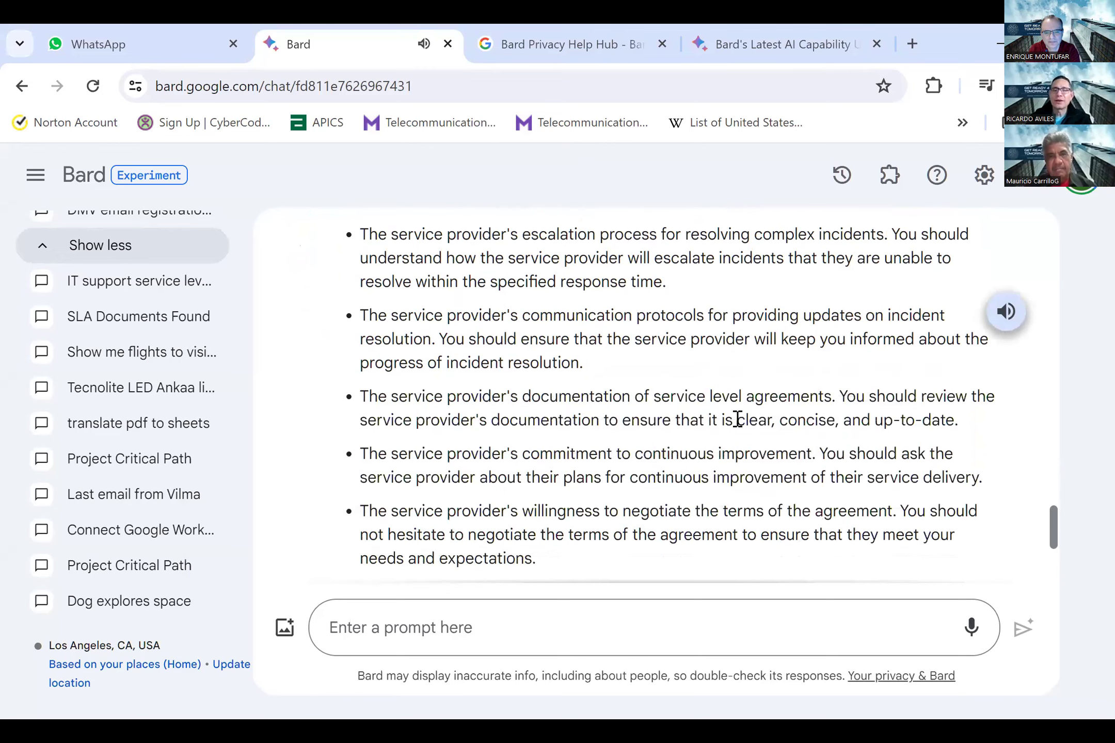
{"action": "scroll", "coordinate": [738, 426], "scroll_direction": "down", "scroll_amount": 2}
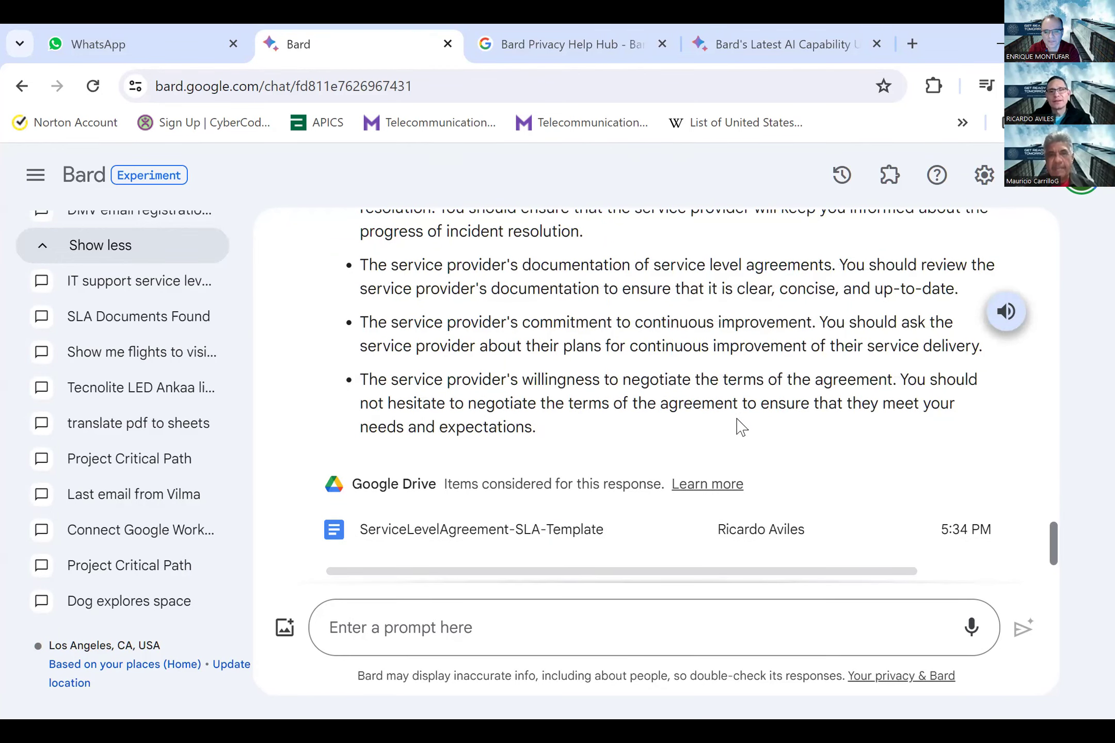
{"action": "scroll", "coordinate": [738, 423], "scroll_direction": "up", "scroll_amount": 8}
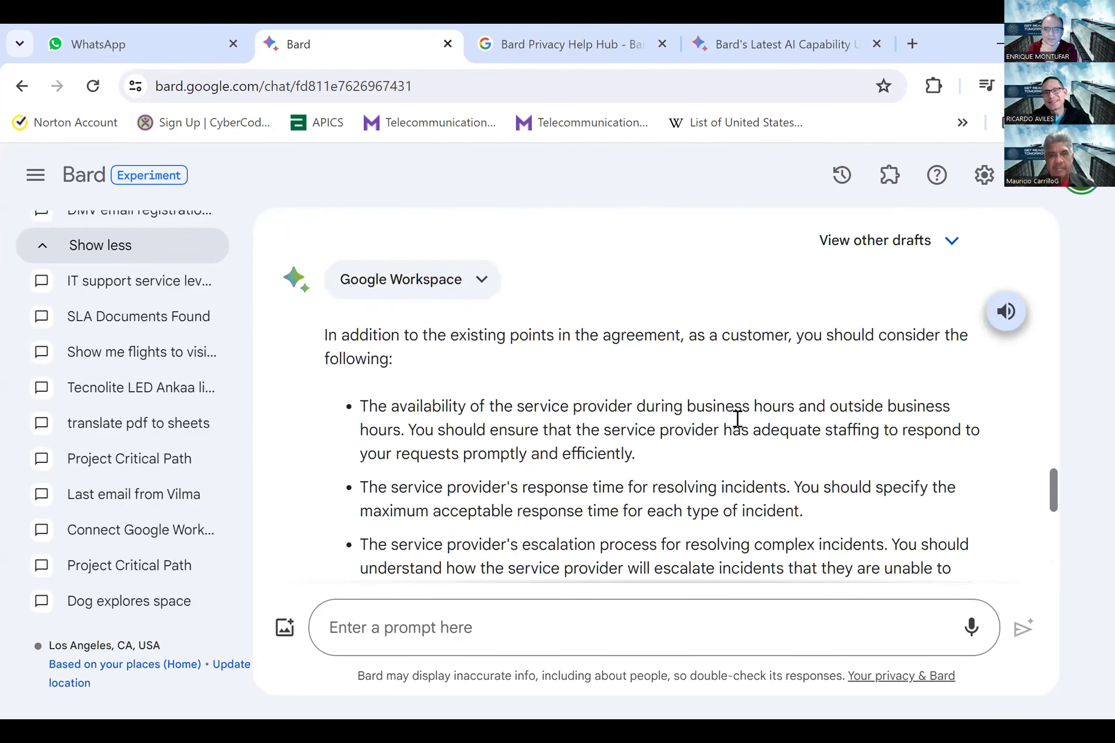
{"action": "scroll", "coordinate": [737, 419], "scroll_direction": "down", "scroll_amount": 1}
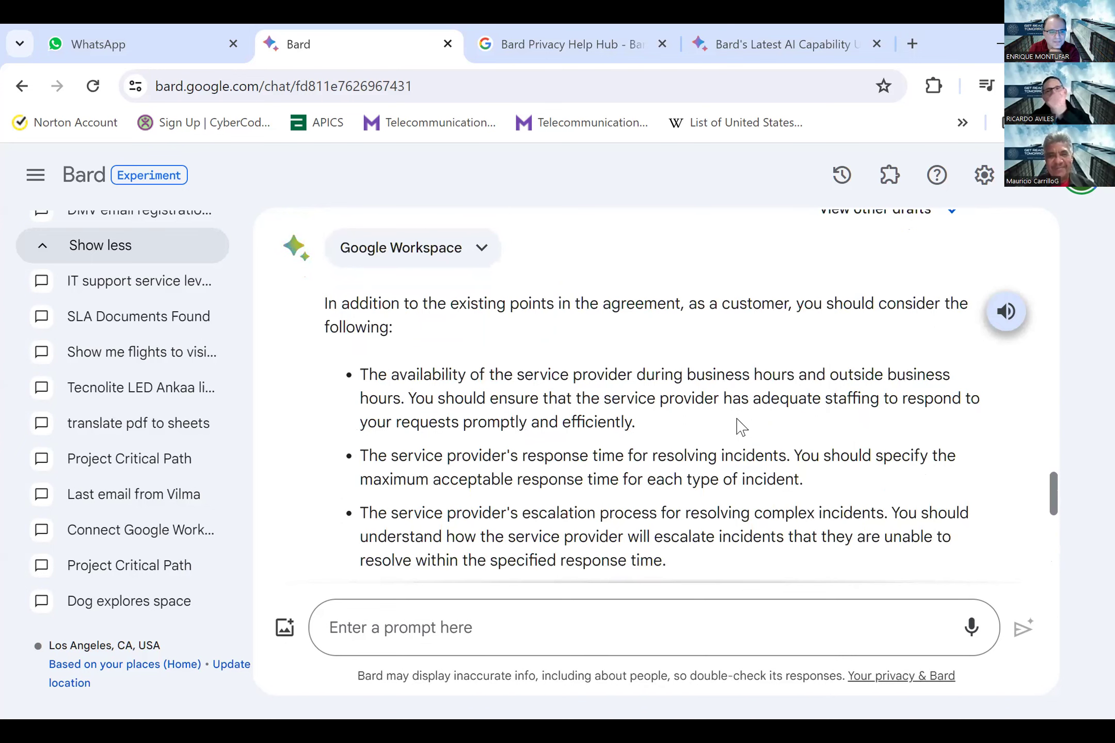
{"action": "scroll", "coordinate": [455, 388], "scroll_direction": "down", "scroll_amount": 2}
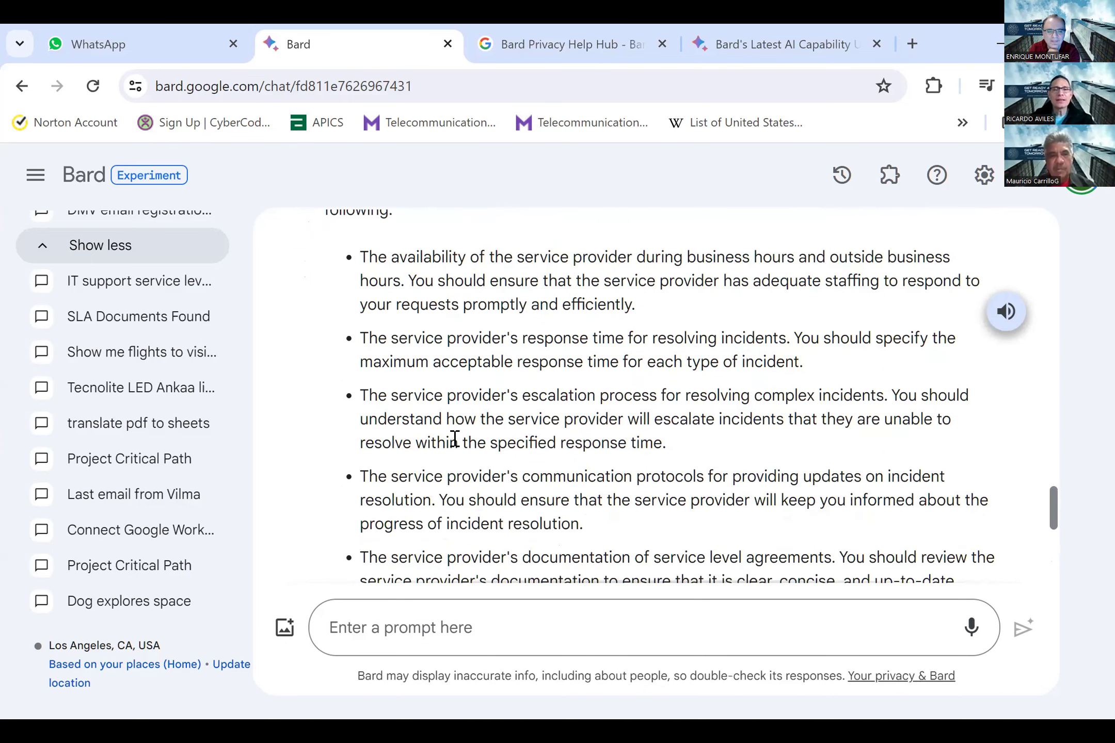
{"action": "scroll", "coordinate": [454, 439], "scroll_direction": "down", "scroll_amount": 7}
- Send Bard the prompt "find me videos in youtube about service level agreements"
{"action": "left_click", "coordinate": [417, 633]}
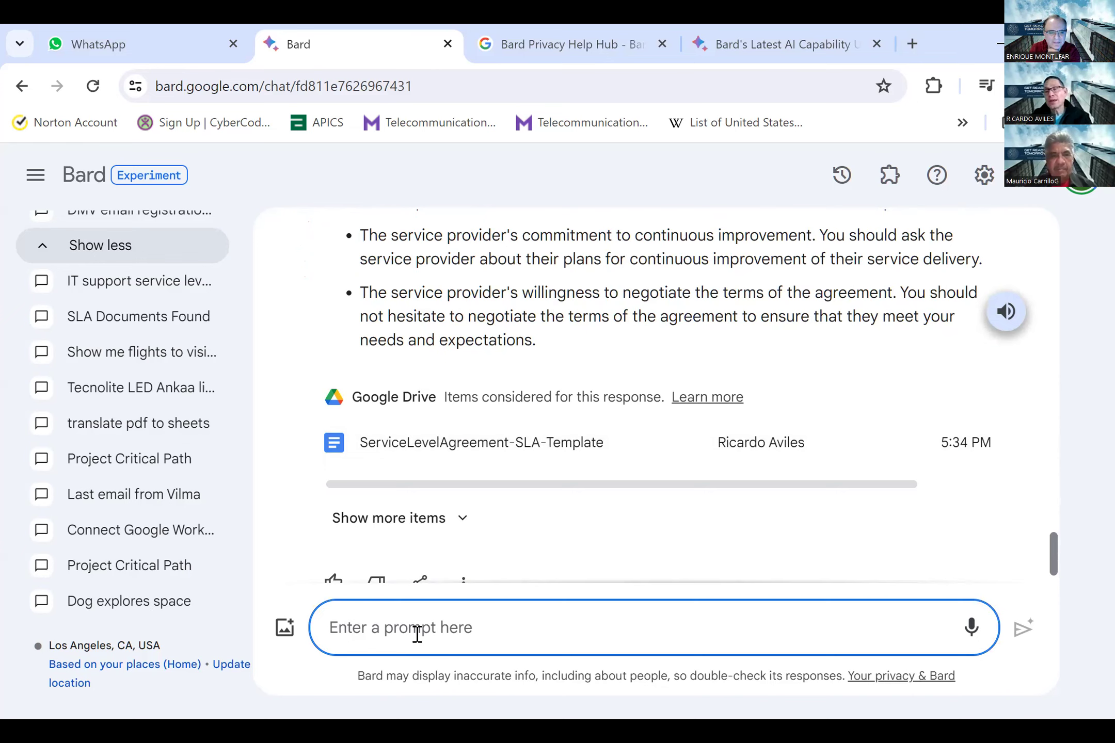
{"action": "type", "text": "can you search i"}
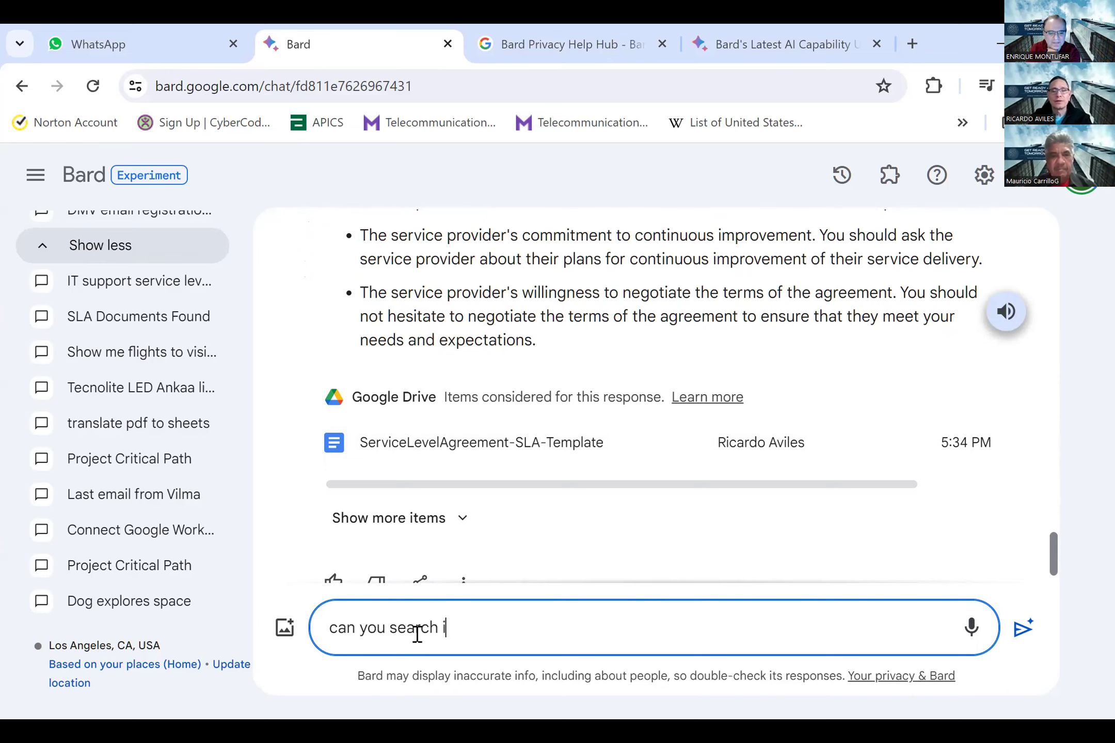
{"action": "key", "text": "ctrl+BackSpace"}
{"action": "key", "text": "ctrl+BackSpace"}
{"action": "key", "text": "ctrl+BackSpace"}
{"action": "type", "text": "find me a vi"}
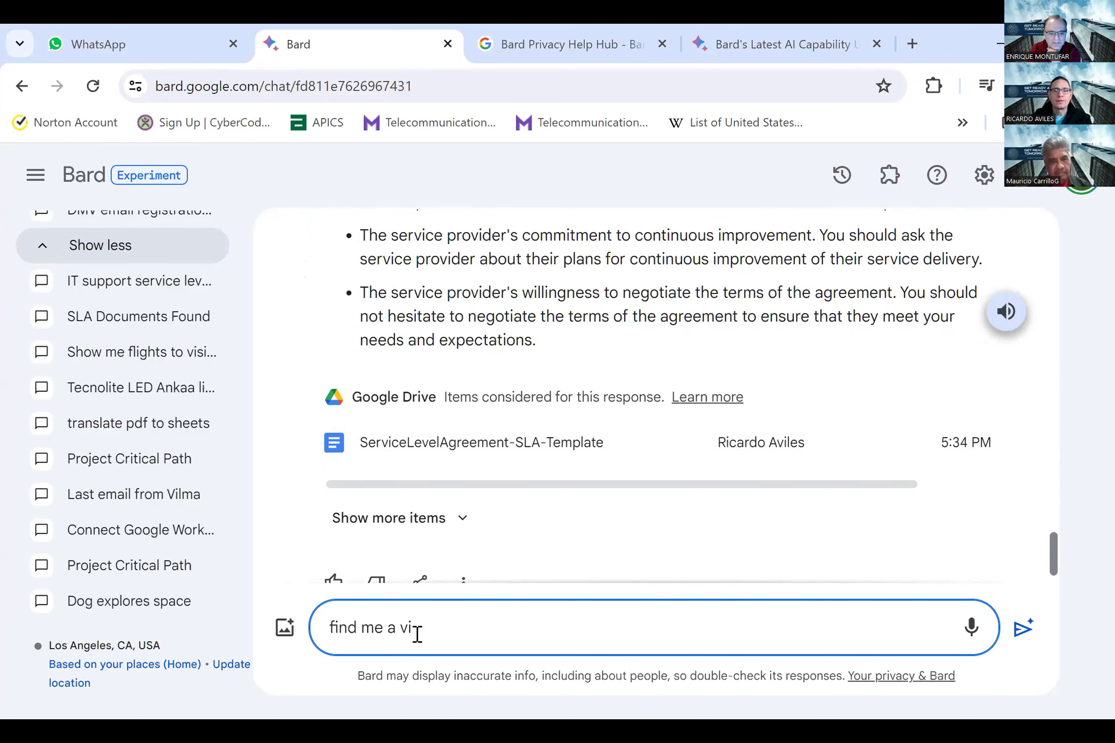
{"action": "type", "text": "devideos"}
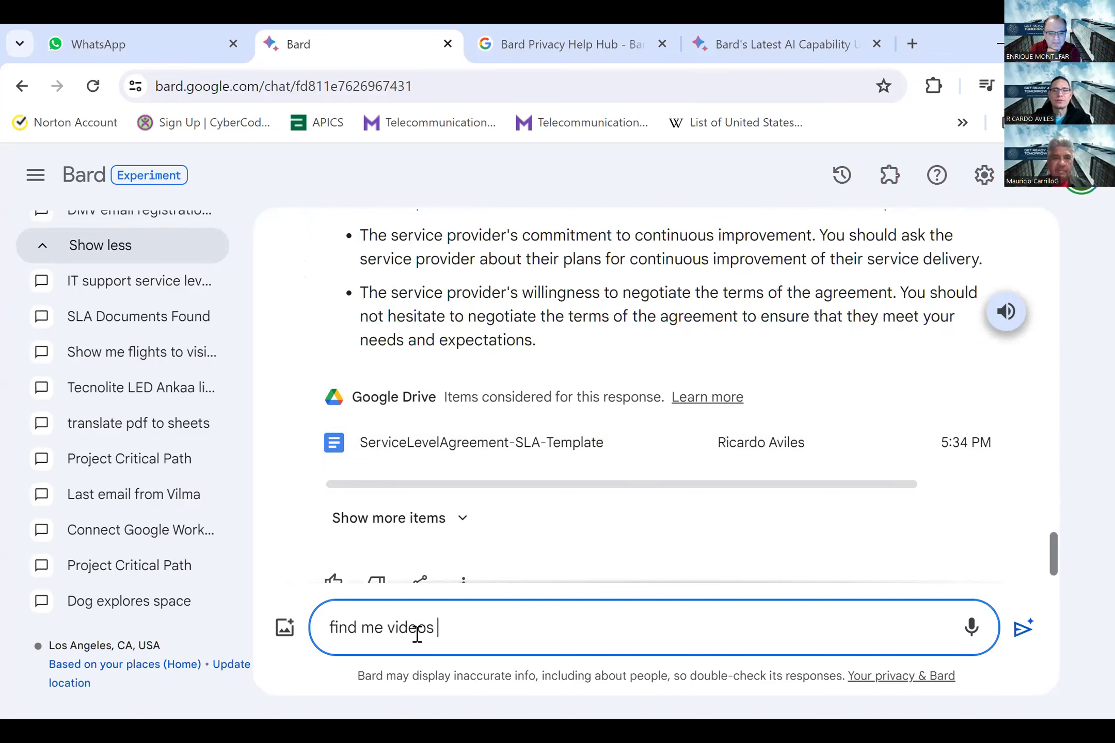
{"action": "type", "text": " in youtube about servic"}
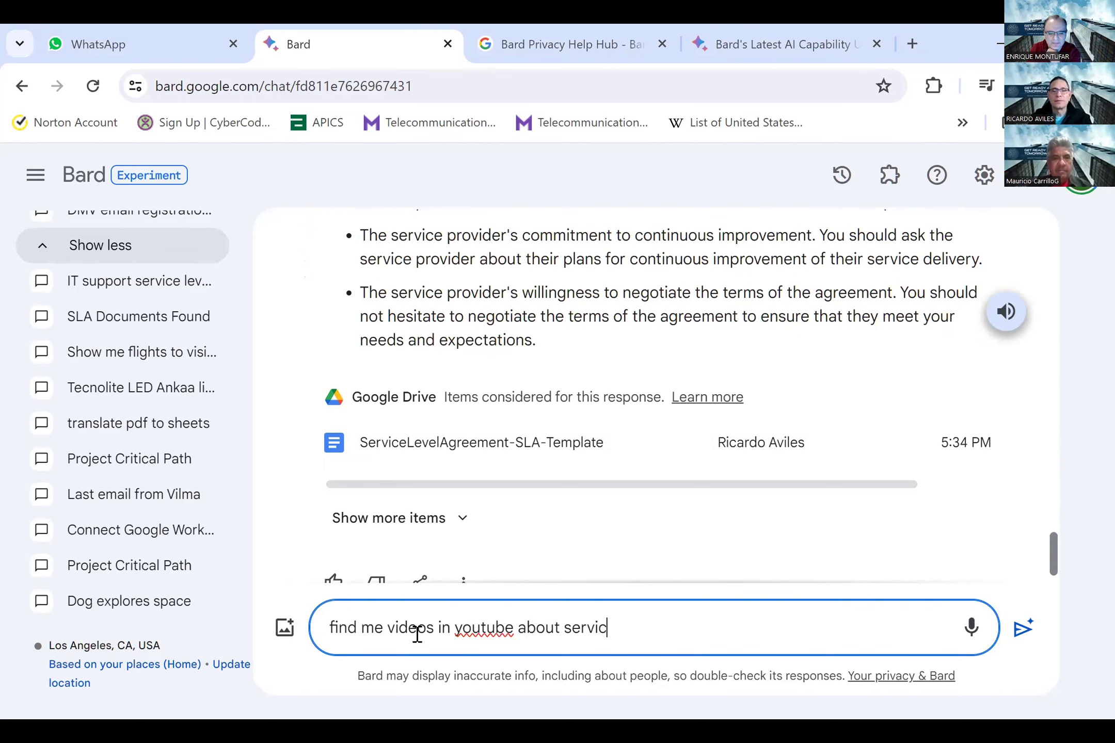
{"action": "type", "text": "e level agreements"}
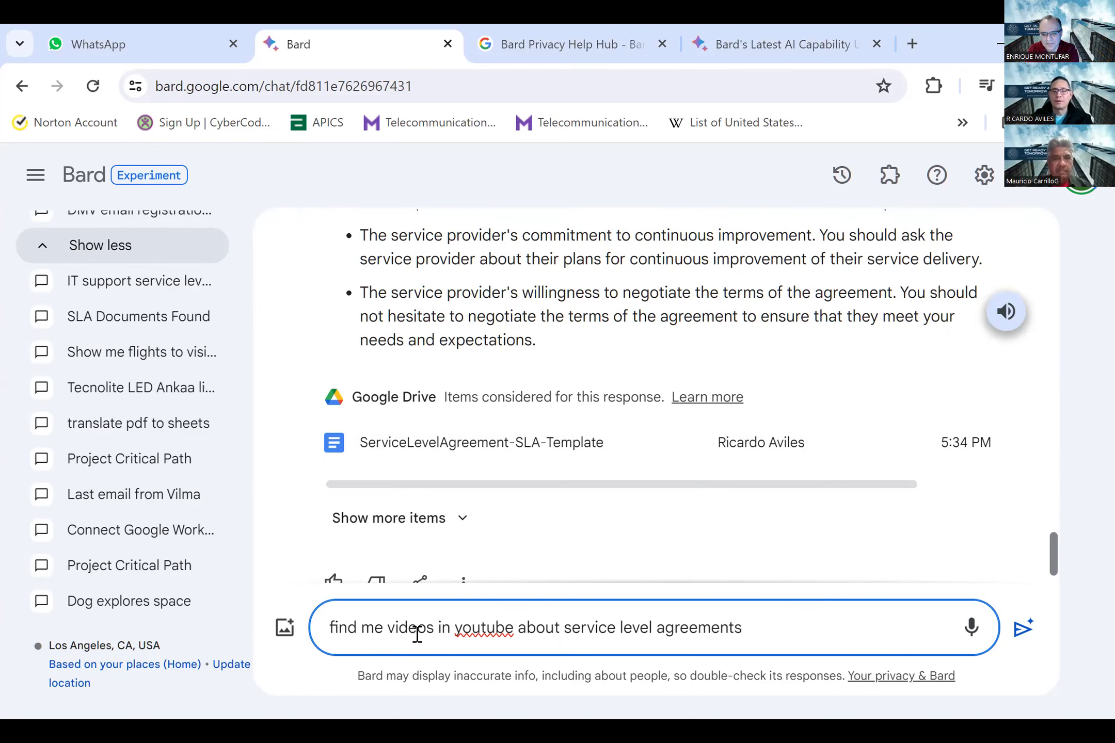
{"action": "key", "text": "Return"}
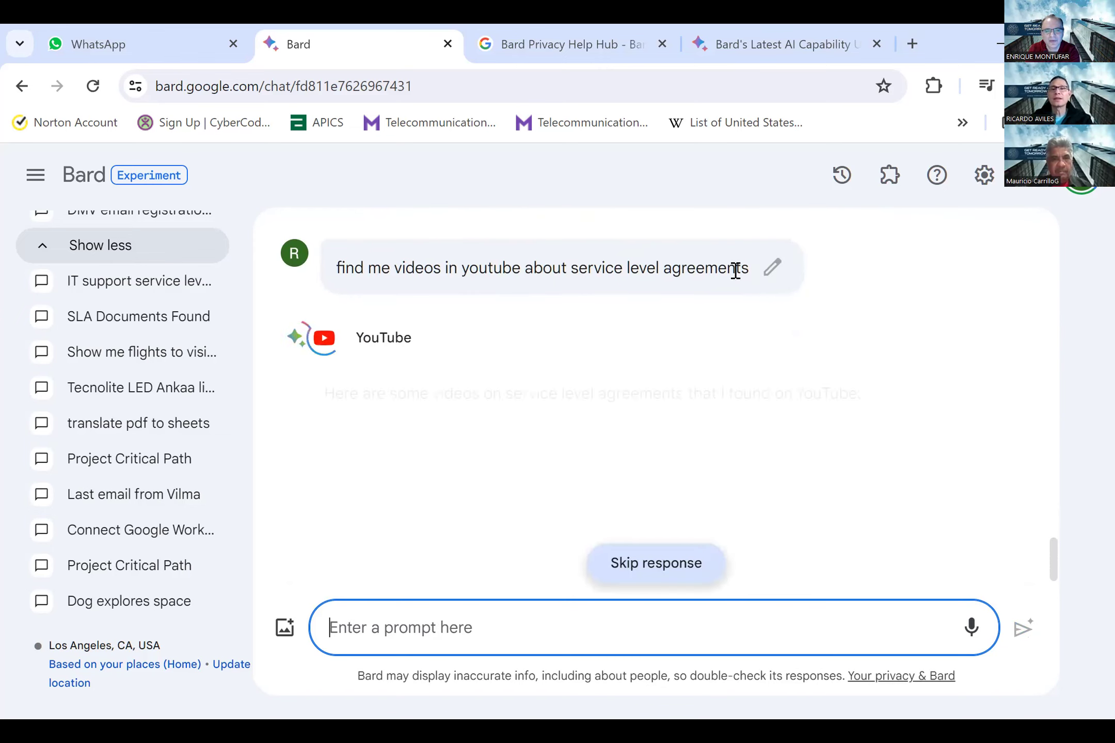
- Edit the sent video prompt to read "find me videos in youtube about IT service level agreements" and update the response
{"action": "left_click", "coordinate": [771, 269]}
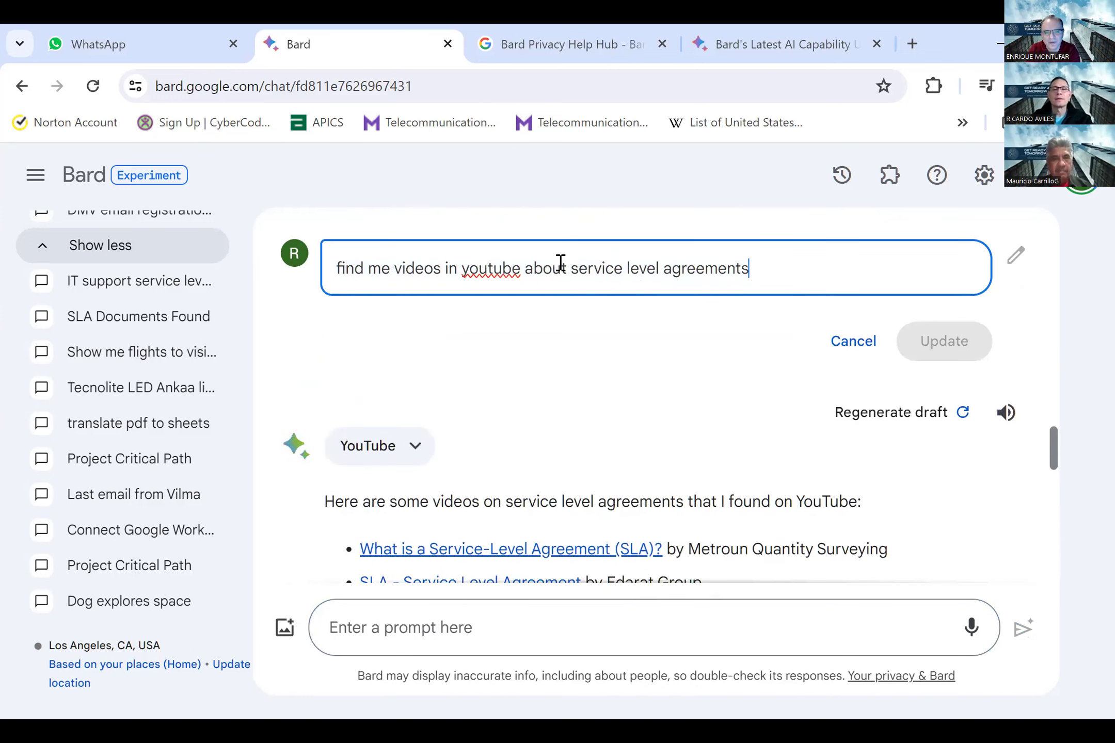
{"action": "left_click", "coordinate": [572, 268]}
{"action": "type", "text": "IT"}
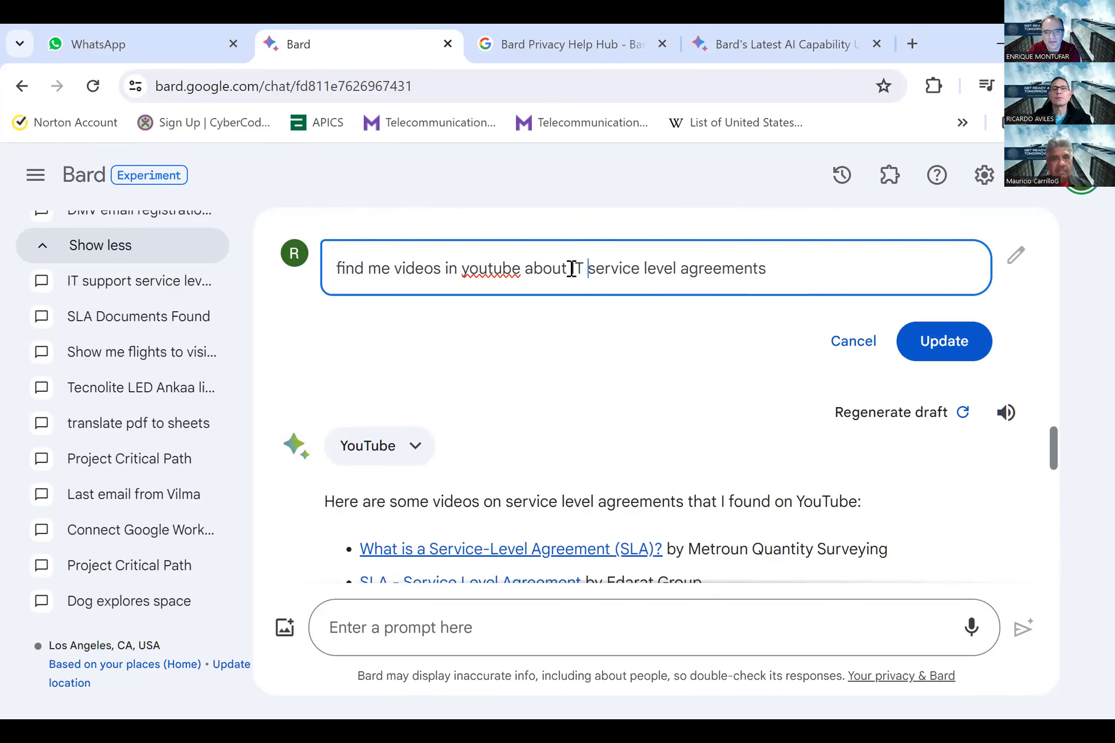
{"action": "left_click", "coordinate": [941, 349]}
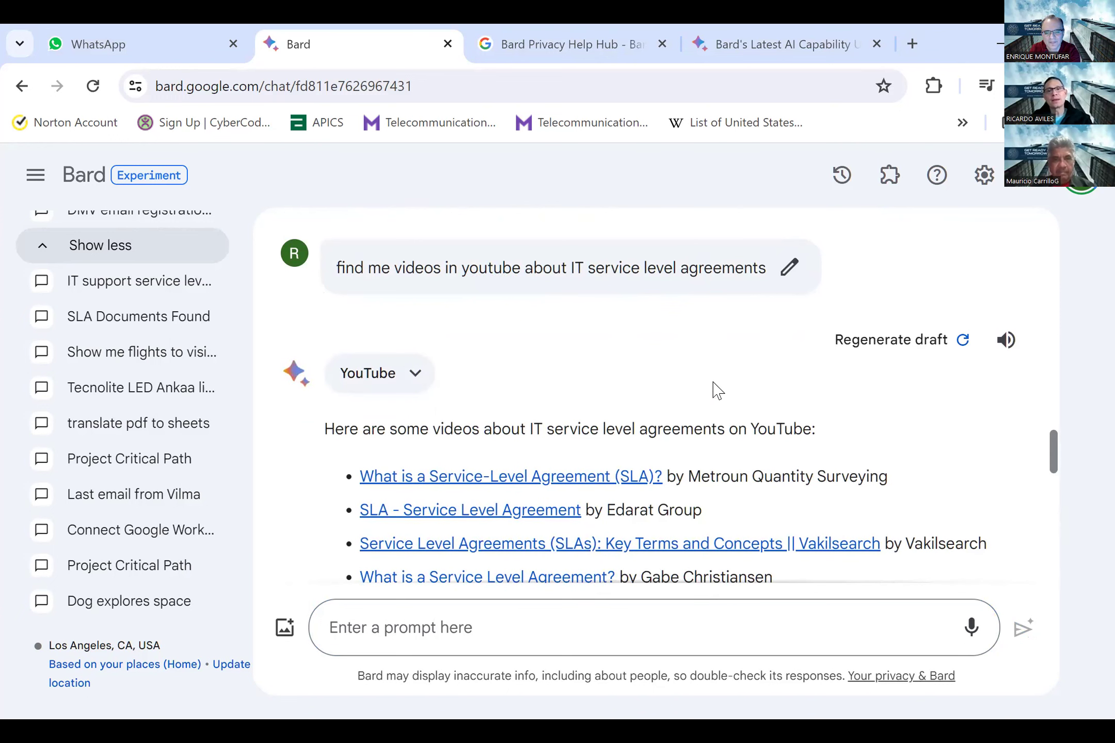
- Open the suggested video "What is a Service-Level Agreement (SLA)?" by Metroun Quantity Surveying on YouTube and pause its playback
{"action": "scroll", "coordinate": [717, 390], "scroll_direction": "down", "scroll_amount": 3}
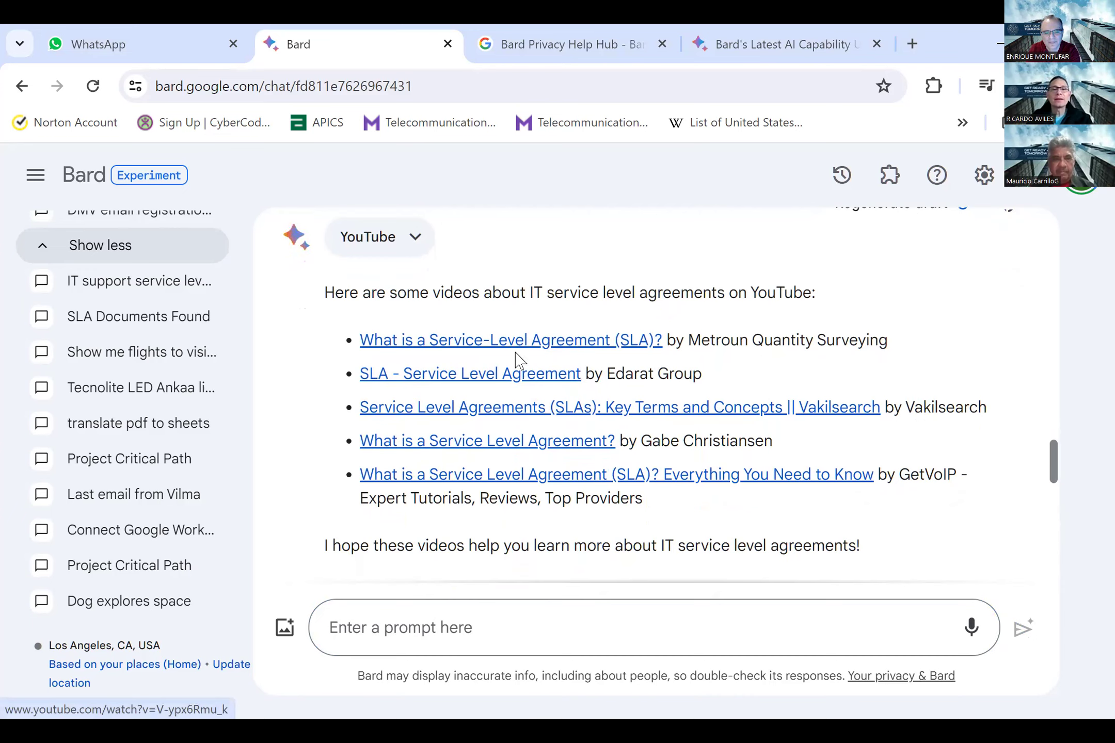
{"action": "left_click", "coordinate": [541, 344]}
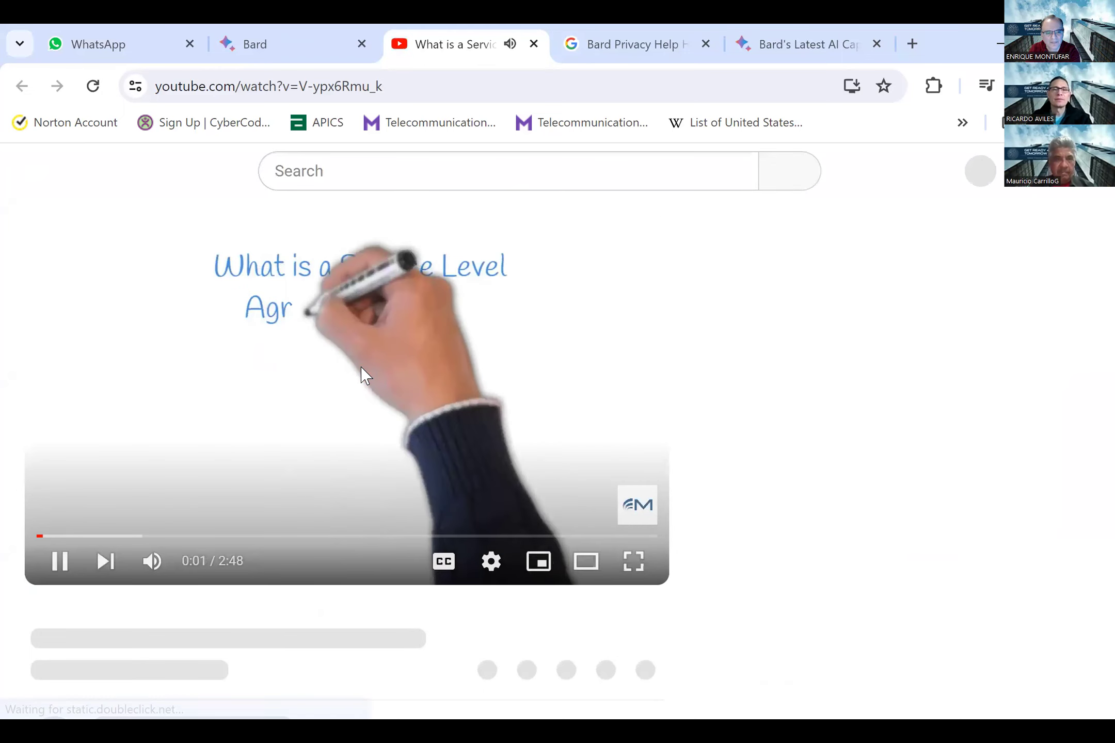
{"action": "left_click", "coordinate": [324, 388]}
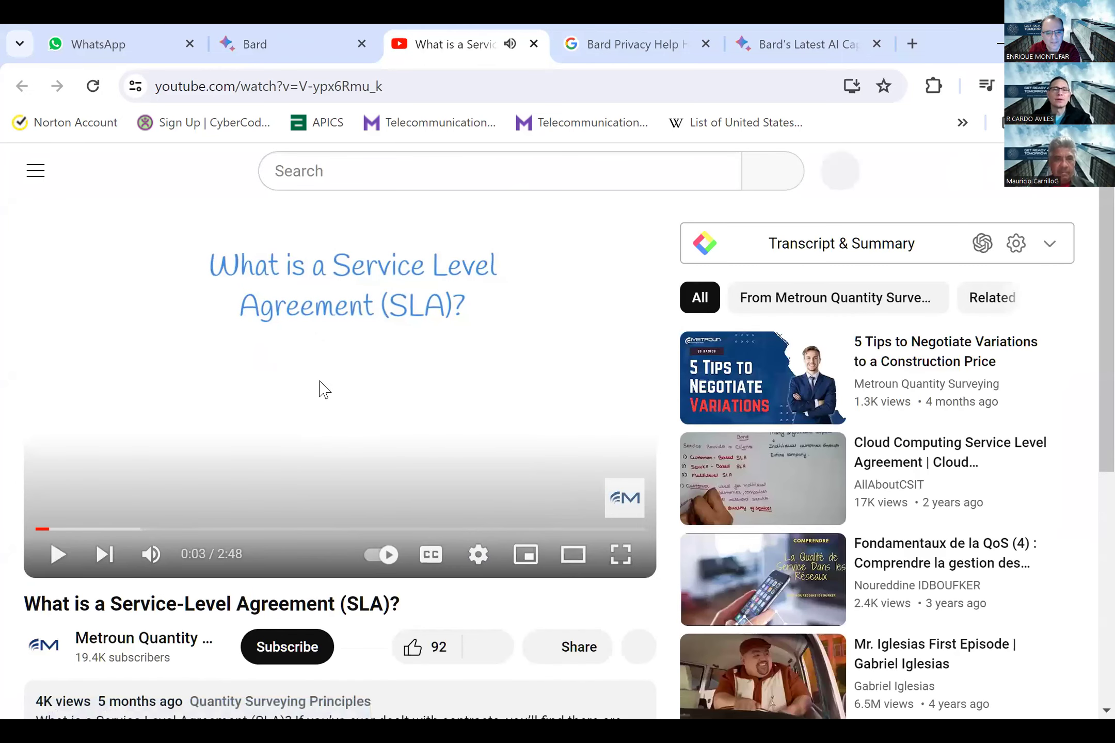
- Return to the Bard chat and send the prompt "give me summary of the third video in 10 bullets"
{"action": "left_click", "coordinate": [299, 43]}
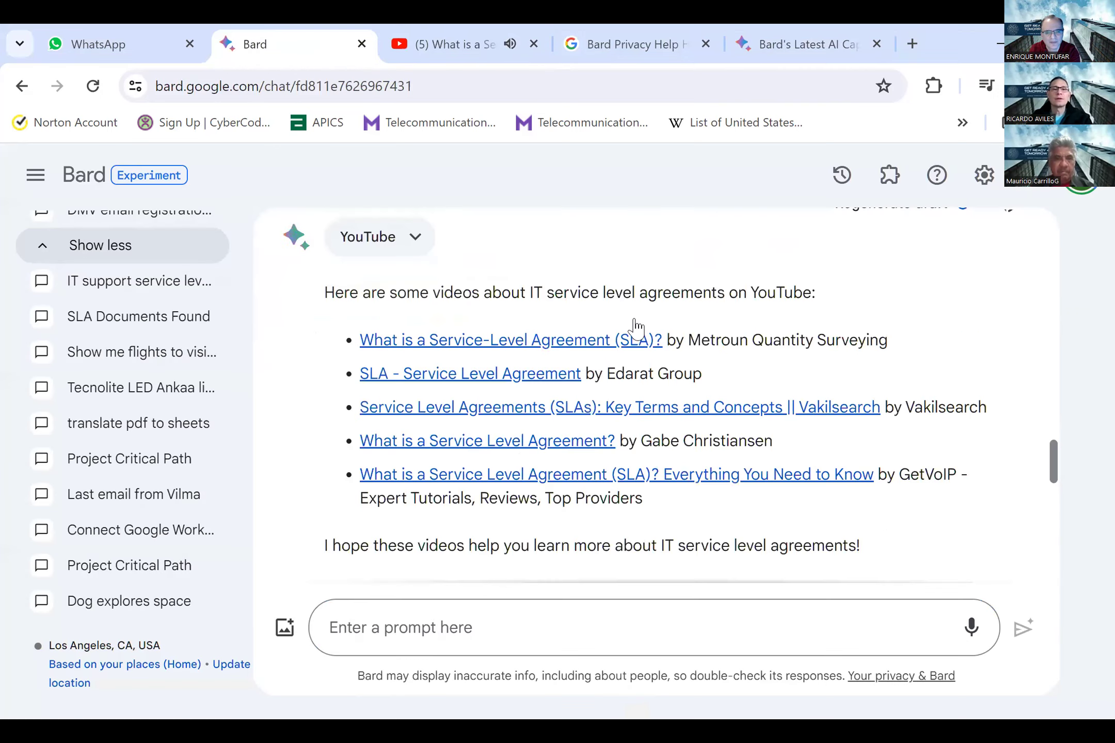
{"action": "left_click", "coordinate": [416, 626]}
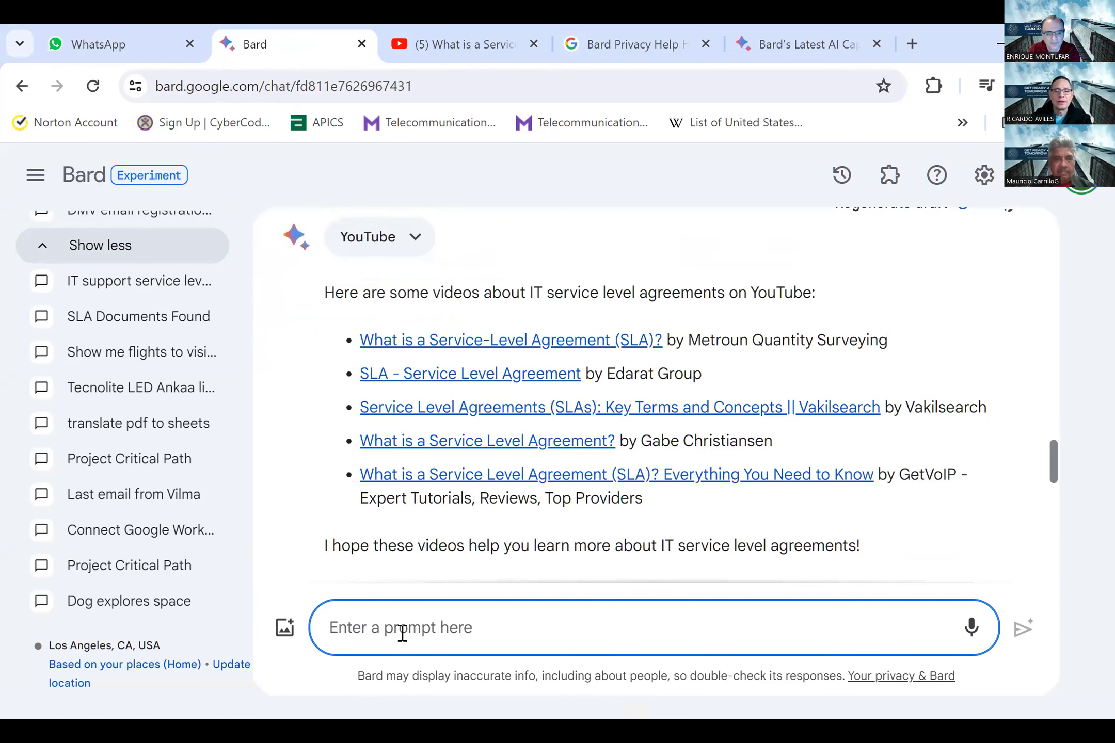
{"action": "type", "text": "give me summary of the third "}
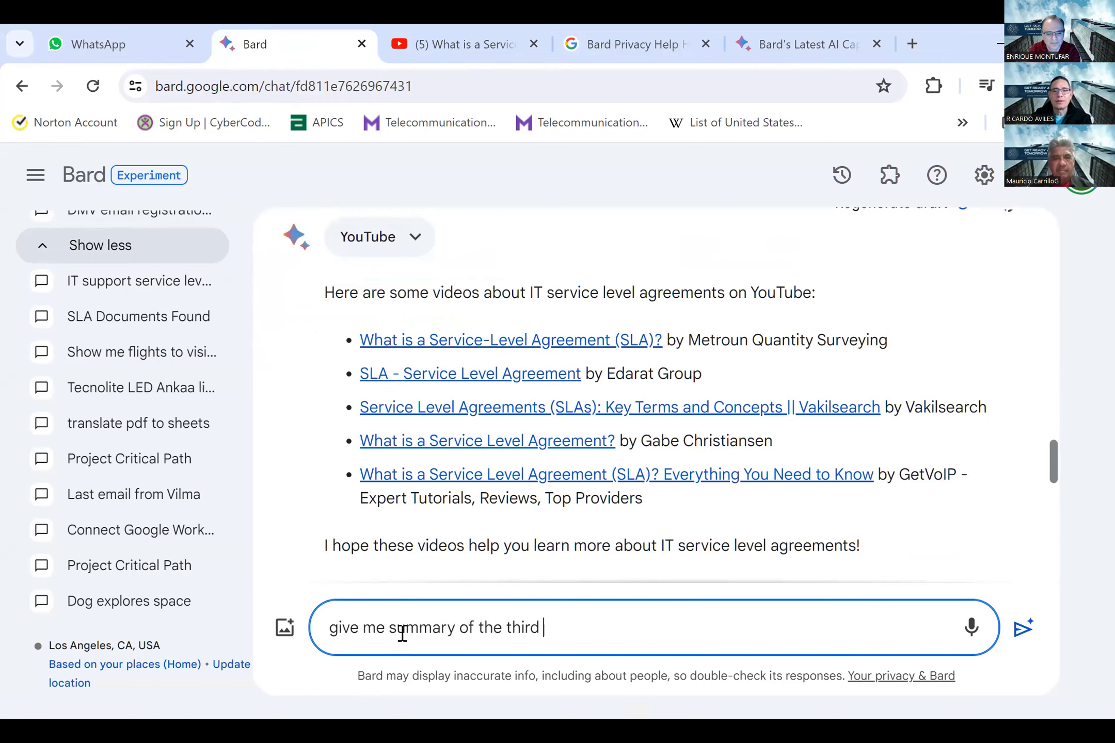
{"action": "type", "text": "video a"}
{"action": "key", "text": "BackSpace"}
{"action": "type", "text": "in"}
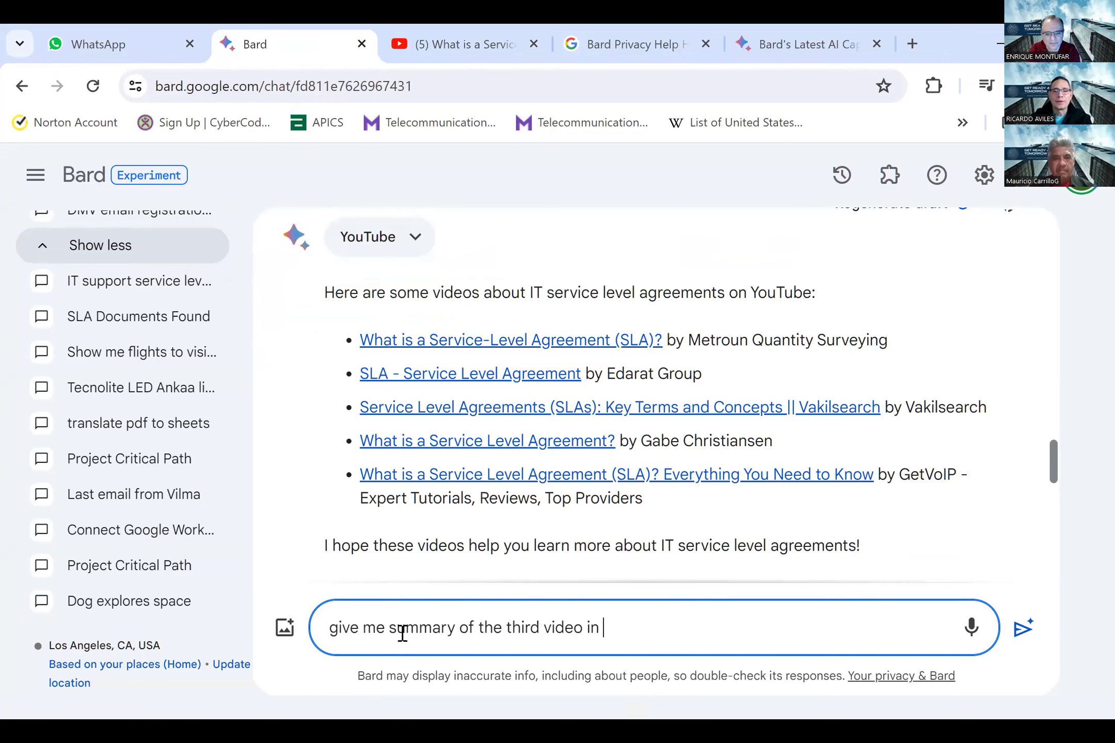
{"action": "type", "text": " 10 bullets"}
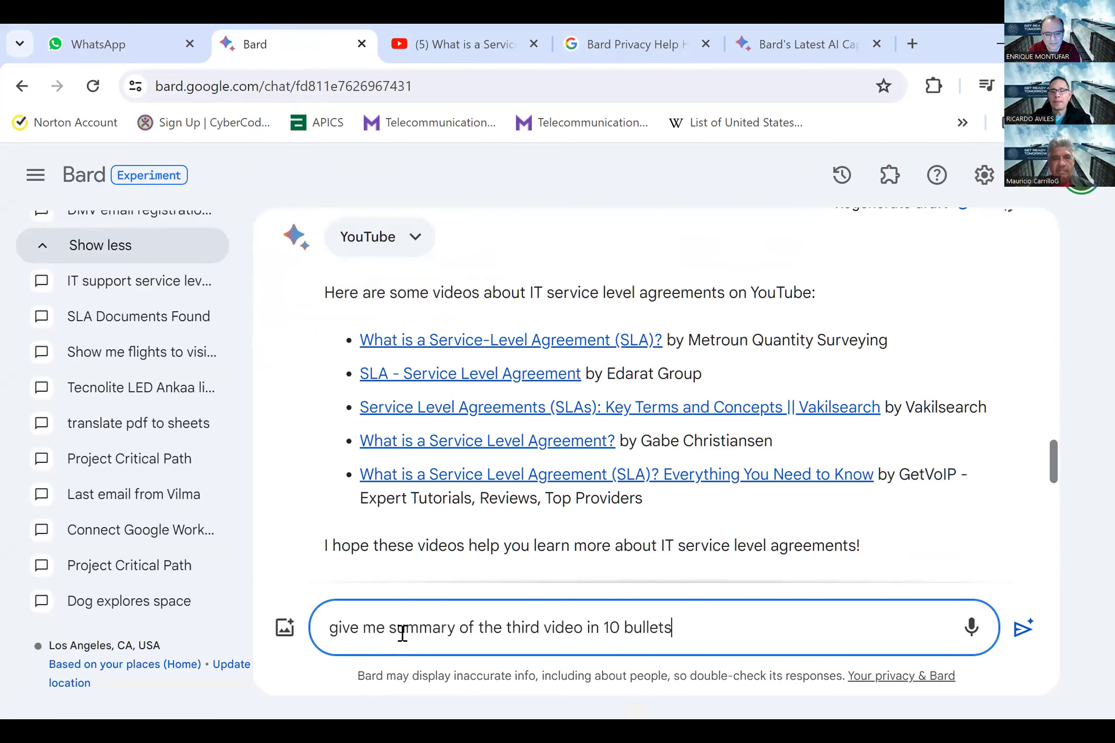
{"action": "key", "text": "Return"}
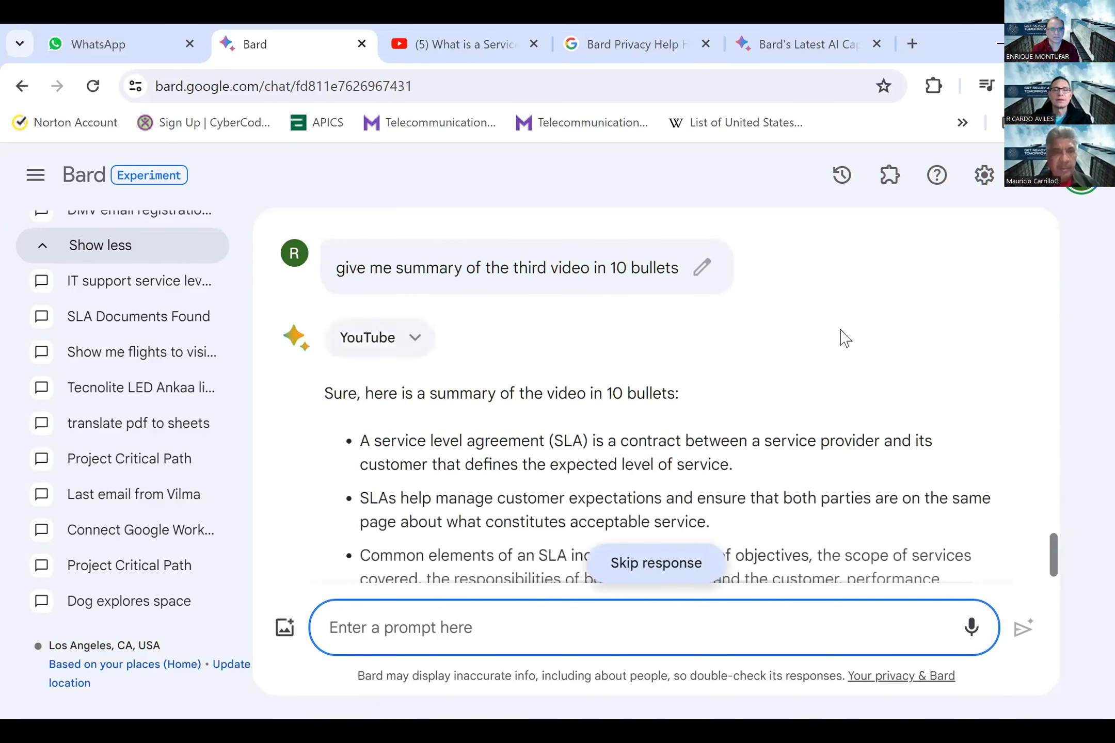
- Switch the browser to full-screen view while the video summary response is open
{"action": "scroll", "coordinate": [875, 304], "scroll_direction": "up", "scroll_amount": 3}
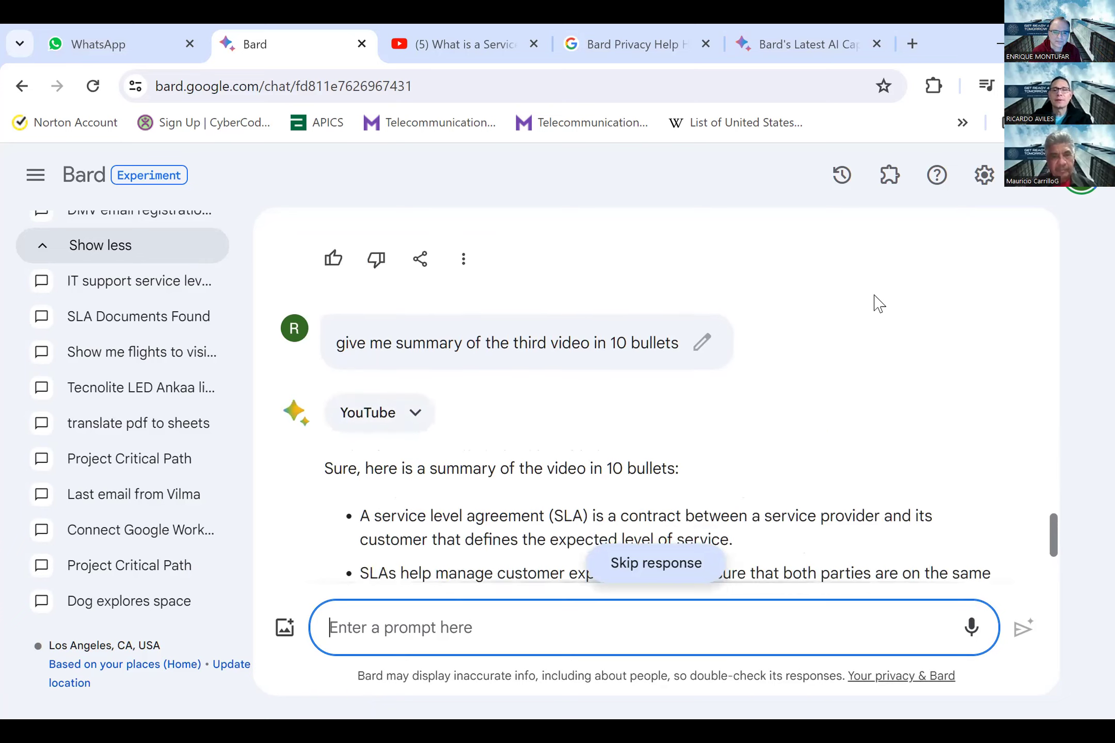
{"action": "scroll", "coordinate": [879, 304], "scroll_direction": "up", "scroll_amount": 1}
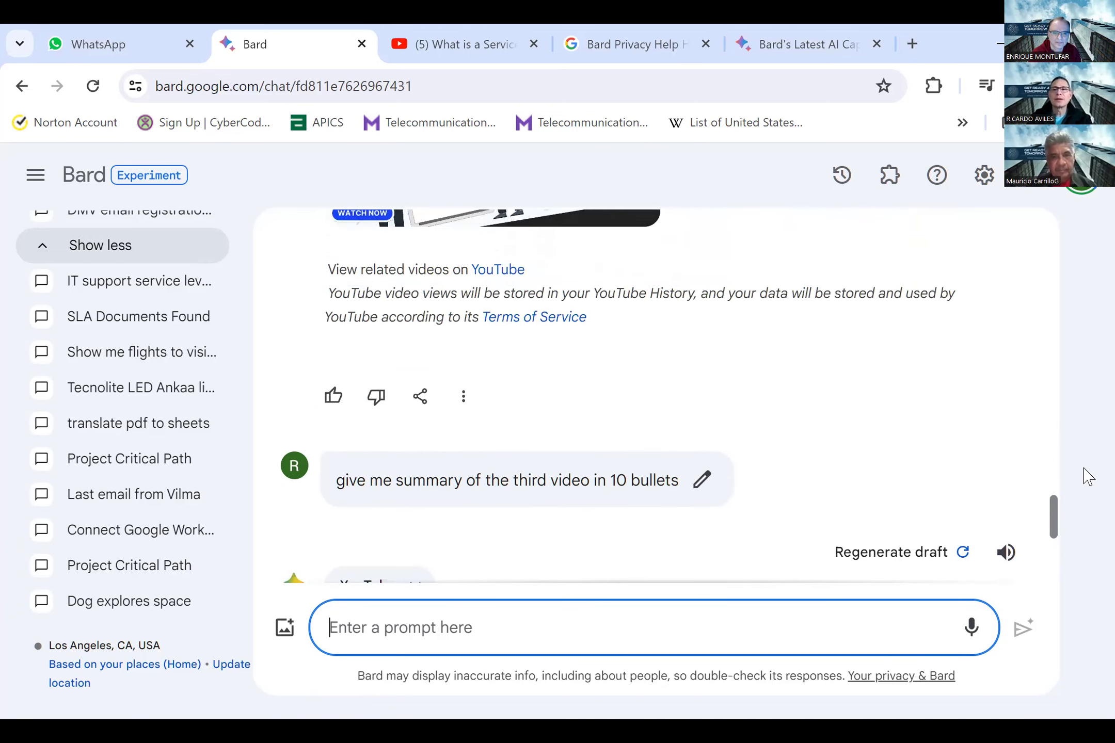
{"action": "key", "text": "alt+f"}
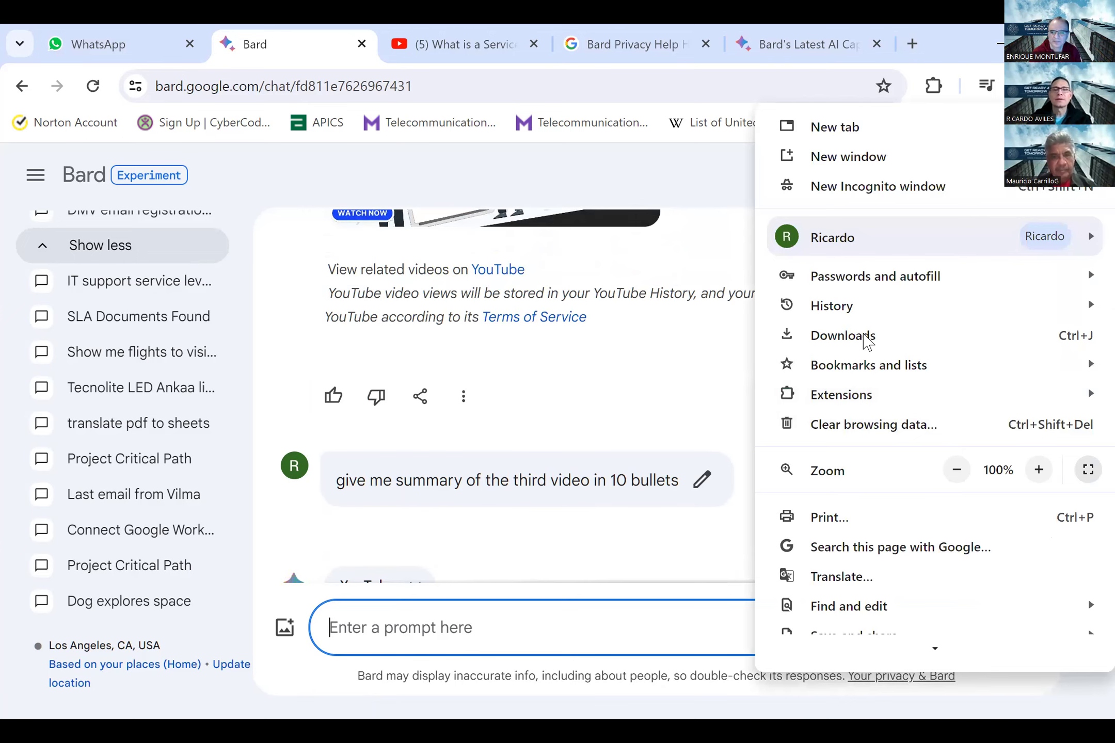
{"action": "key", "text": "F11"}
- Look back through the suggested IT service level agreement videos and their previews to identify the third one
{"action": "scroll", "coordinate": [867, 315], "scroll_direction": "up", "scroll_amount": 15}
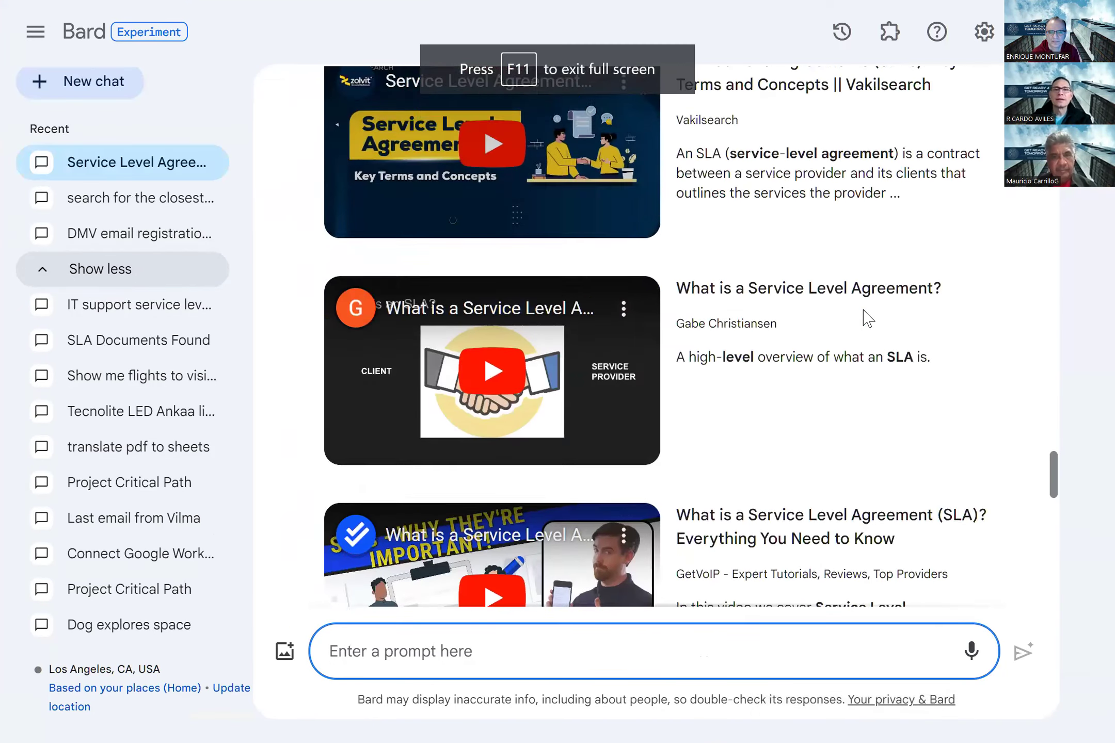
{"action": "scroll", "coordinate": [867, 316], "scroll_direction": "up", "scroll_amount": 6}
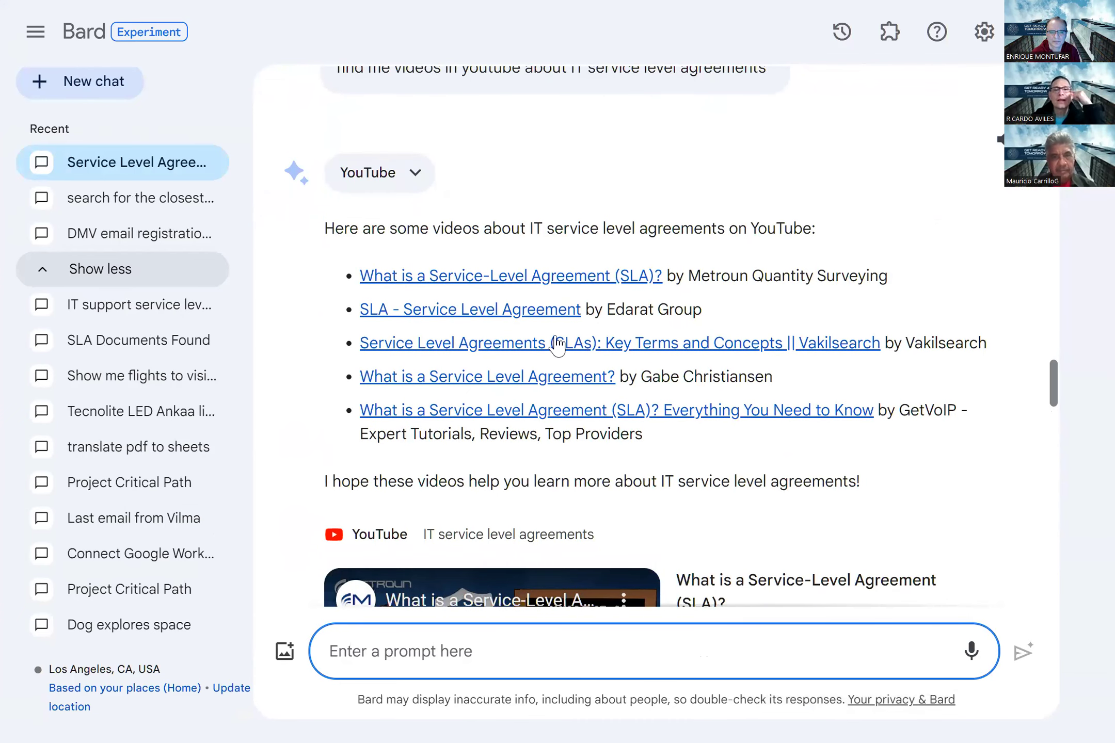
{"action": "scroll", "coordinate": [582, 384], "scroll_direction": "down", "scroll_amount": 4}
{"action": "scroll", "coordinate": [582, 385], "scroll_direction": "down", "scroll_amount": 2}
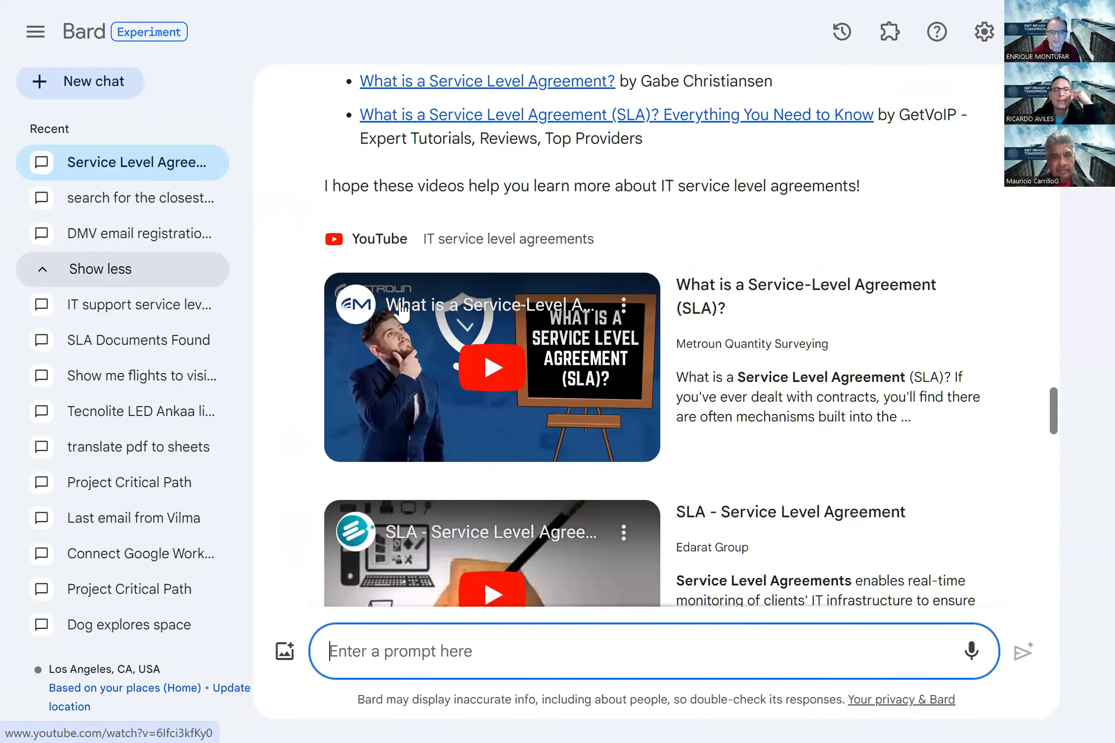
{"action": "scroll", "coordinate": [601, 400], "scroll_direction": "down", "scroll_amount": 2}
{"action": "scroll", "coordinate": [602, 402], "scroll_direction": "down", "scroll_amount": 2}
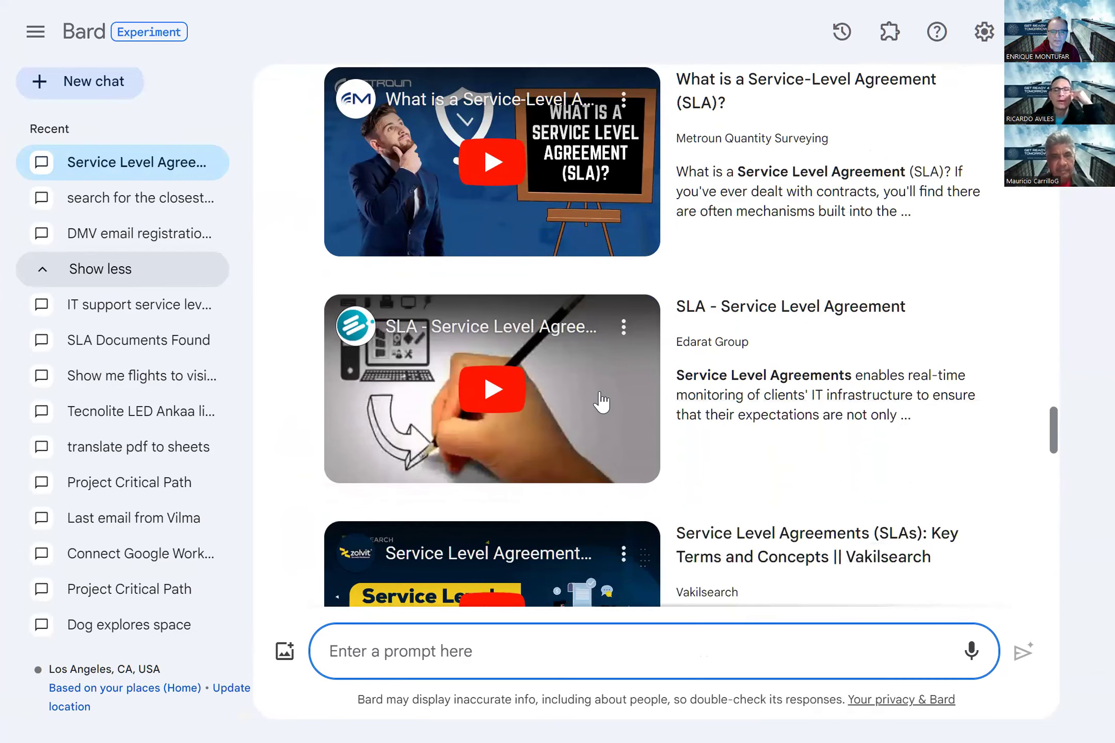
{"action": "scroll", "coordinate": [601, 402], "scroll_direction": "down", "scroll_amount": 5}
{"action": "scroll", "coordinate": [601, 402], "scroll_direction": "down", "scroll_amount": 10}
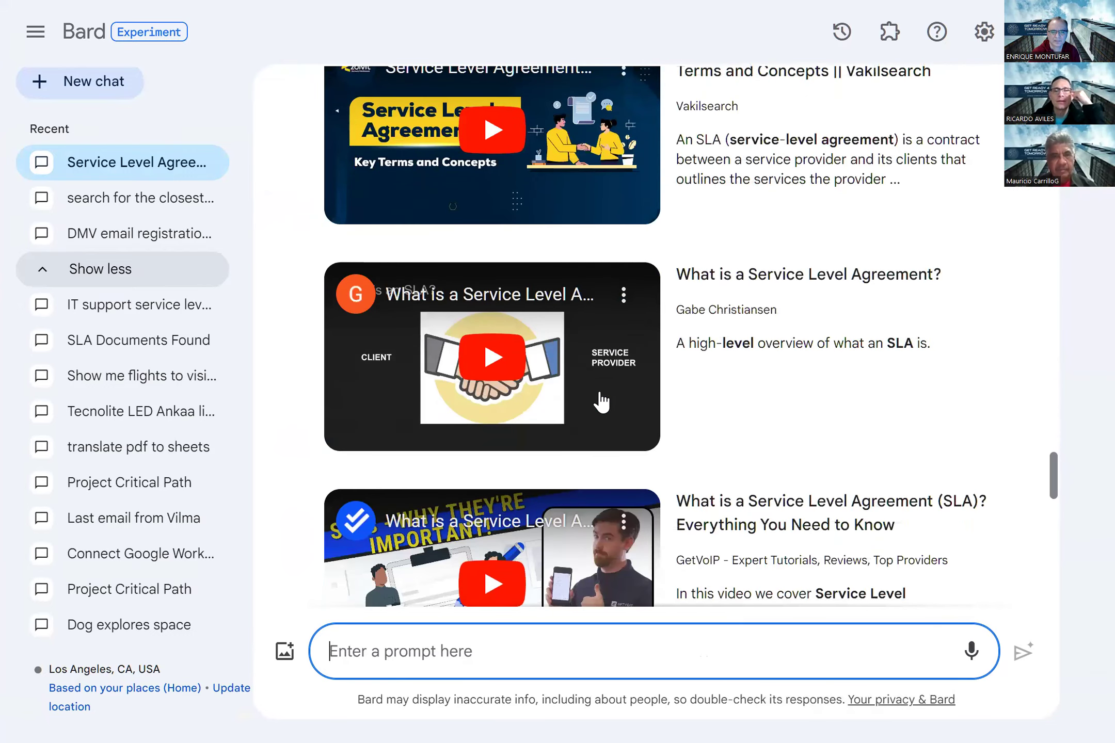
{"action": "scroll", "coordinate": [601, 401], "scroll_direction": "down", "scroll_amount": 8}
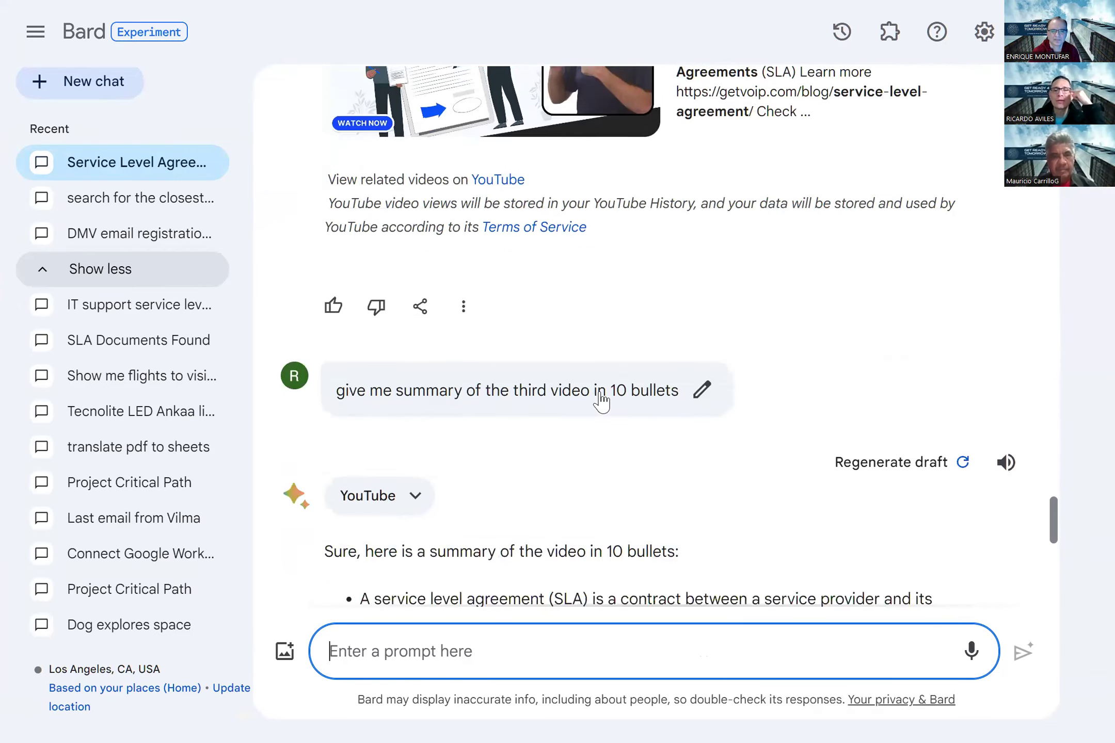
- Read the bulleted summary of the third video and have the response read aloud
{"action": "scroll", "coordinate": [601, 401], "scroll_direction": "down", "scroll_amount": 4}
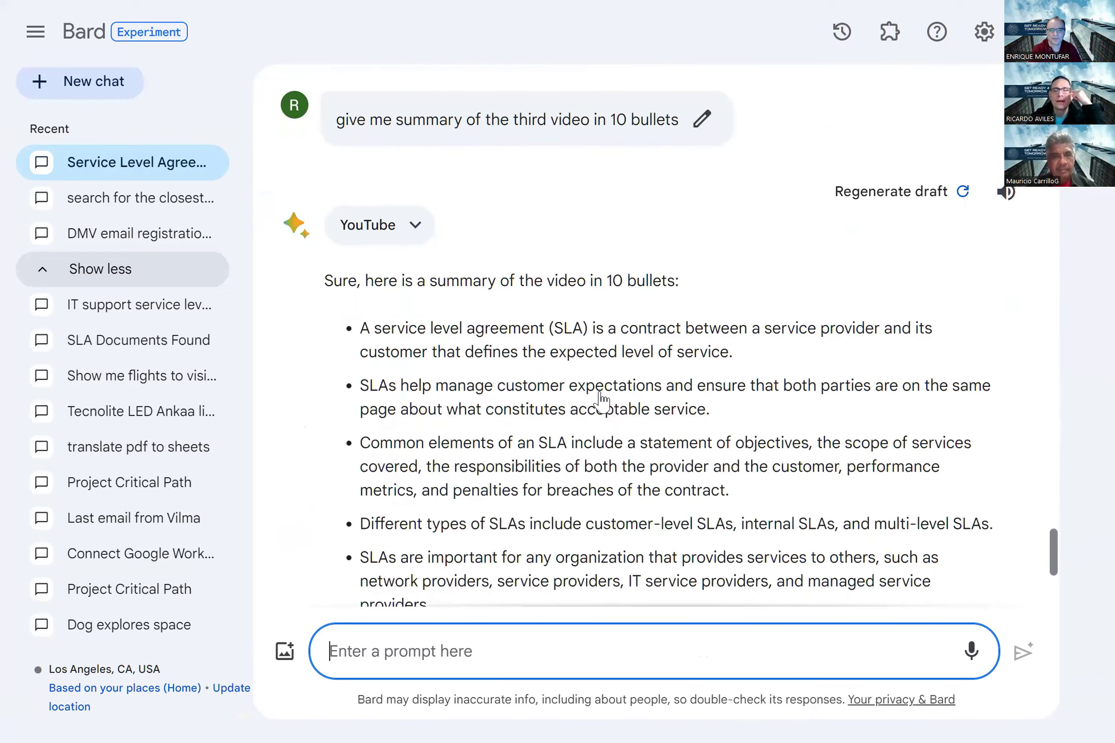
{"action": "scroll", "coordinate": [601, 402], "scroll_direction": "down", "scroll_amount": 3}
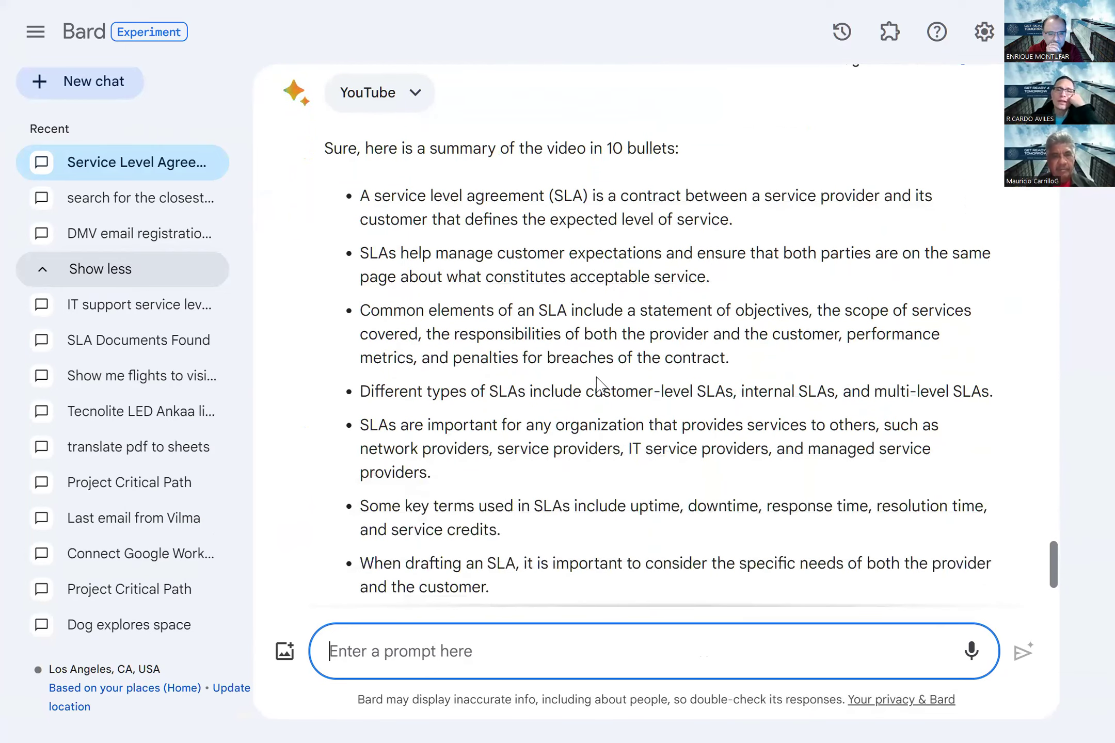
{"action": "scroll", "coordinate": [519, 382], "scroll_direction": "down", "scroll_amount": 2}
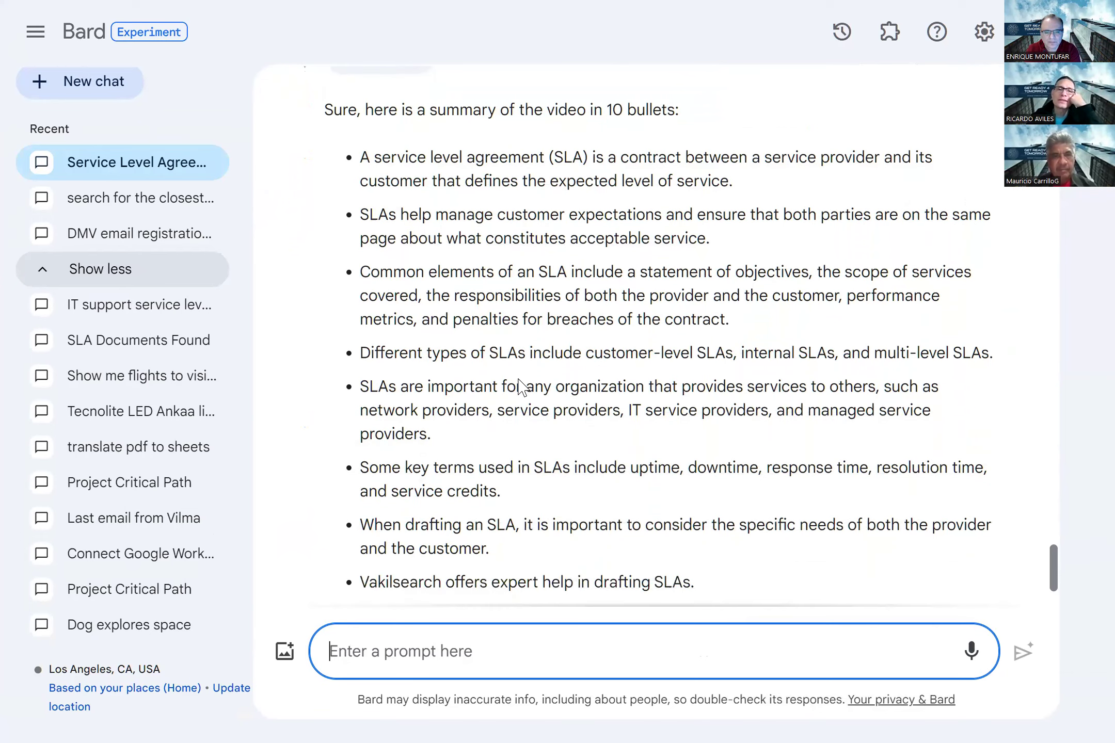
{"action": "scroll", "coordinate": [519, 384], "scroll_direction": "up", "scroll_amount": 3}
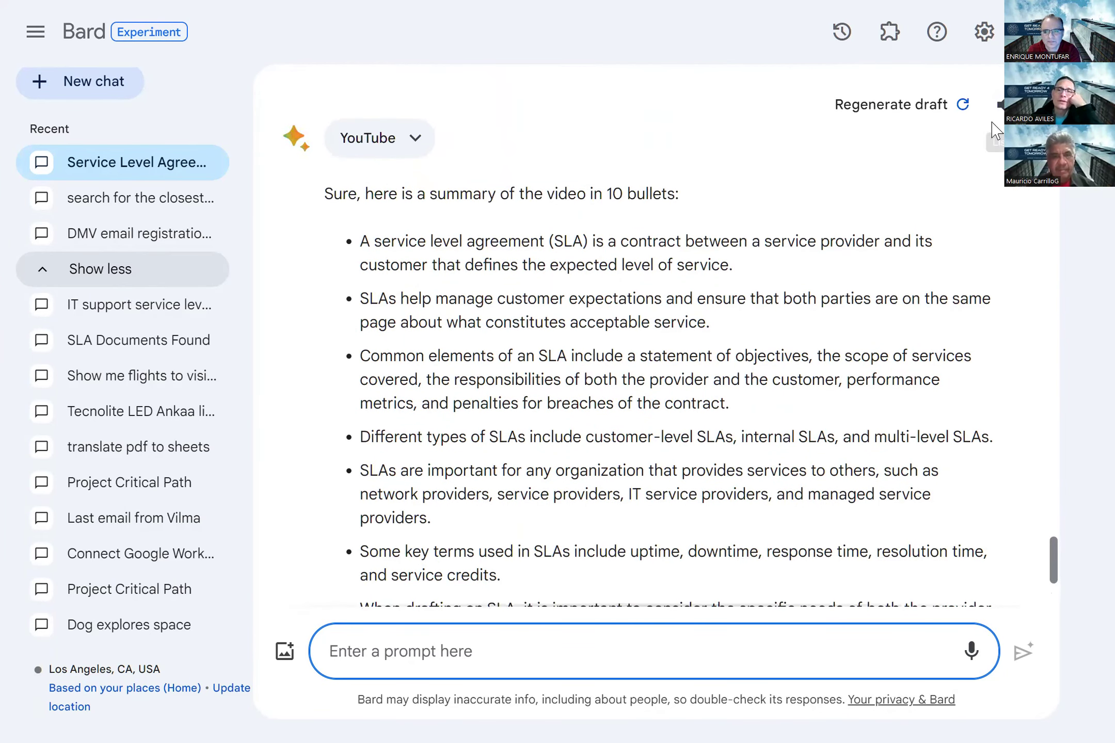
{"action": "left_click", "coordinate": [1000, 122]}
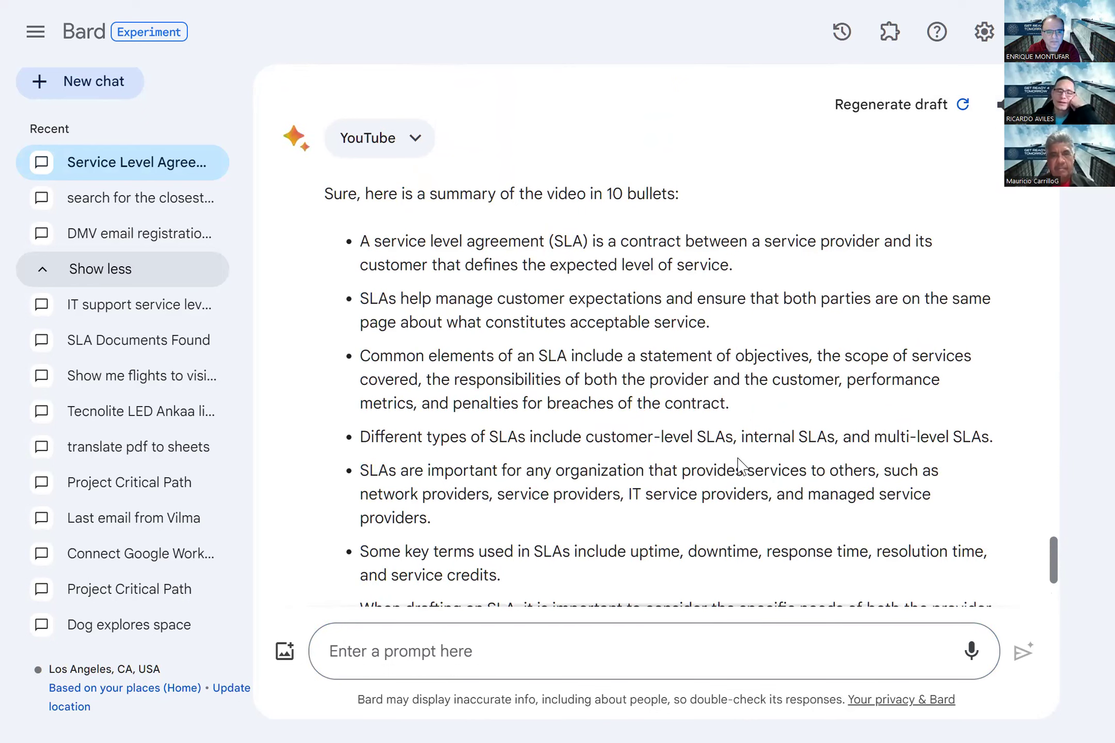
- Compare the summary's bullets with the request for 10 bullets, reviewing the response from its prompt to its closing line
{"action": "scroll", "coordinate": [738, 454], "scroll_direction": "down", "scroll_amount": 4}
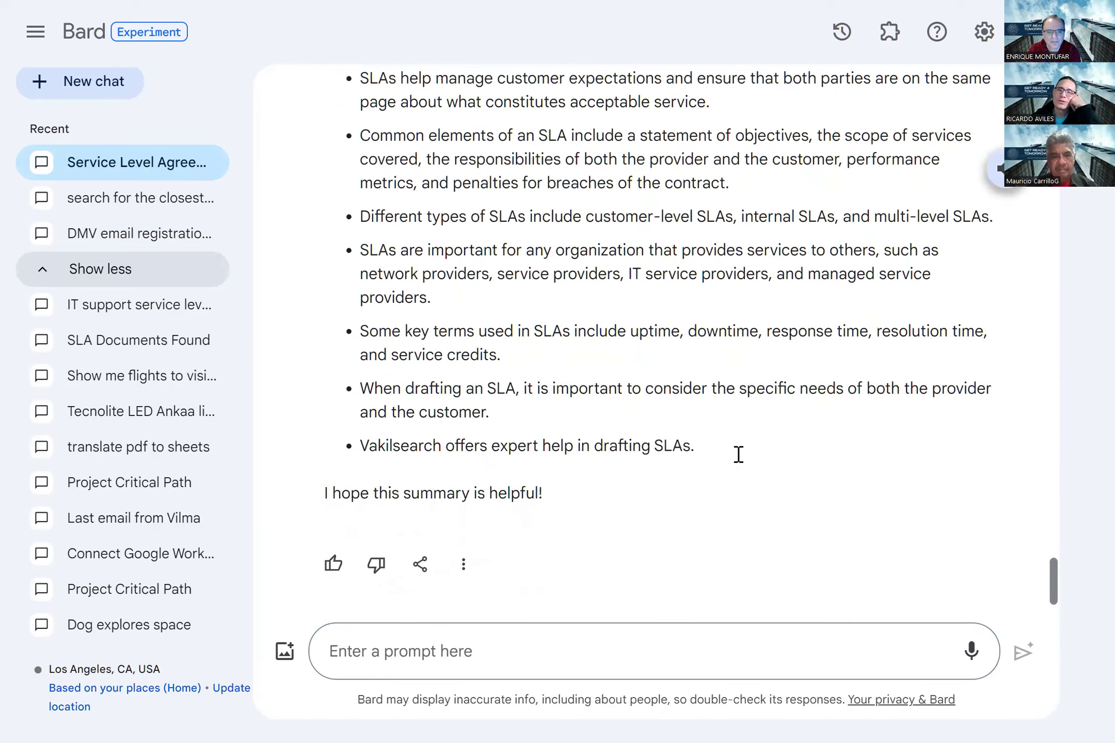
{"action": "scroll", "coordinate": [738, 454], "scroll_direction": "up", "scroll_amount": 9}
{"action": "scroll", "coordinate": [738, 454], "scroll_direction": "down", "scroll_amount": 8}
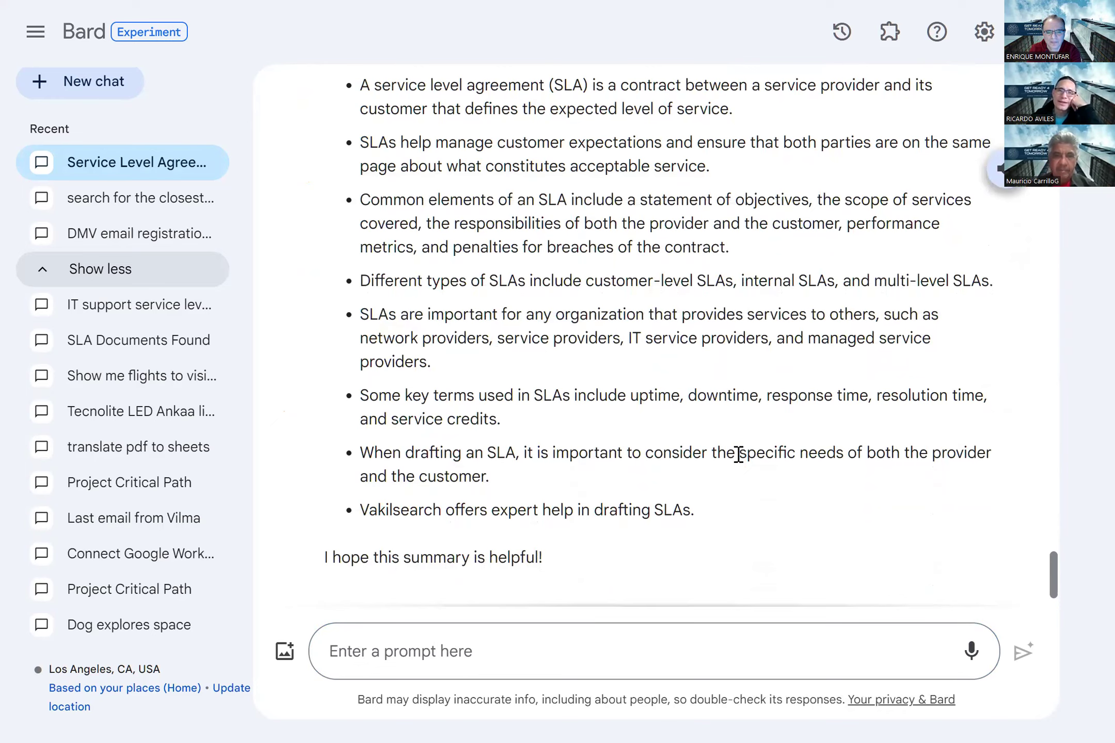
{"action": "scroll", "coordinate": [738, 454], "scroll_direction": "up", "scroll_amount": 6}
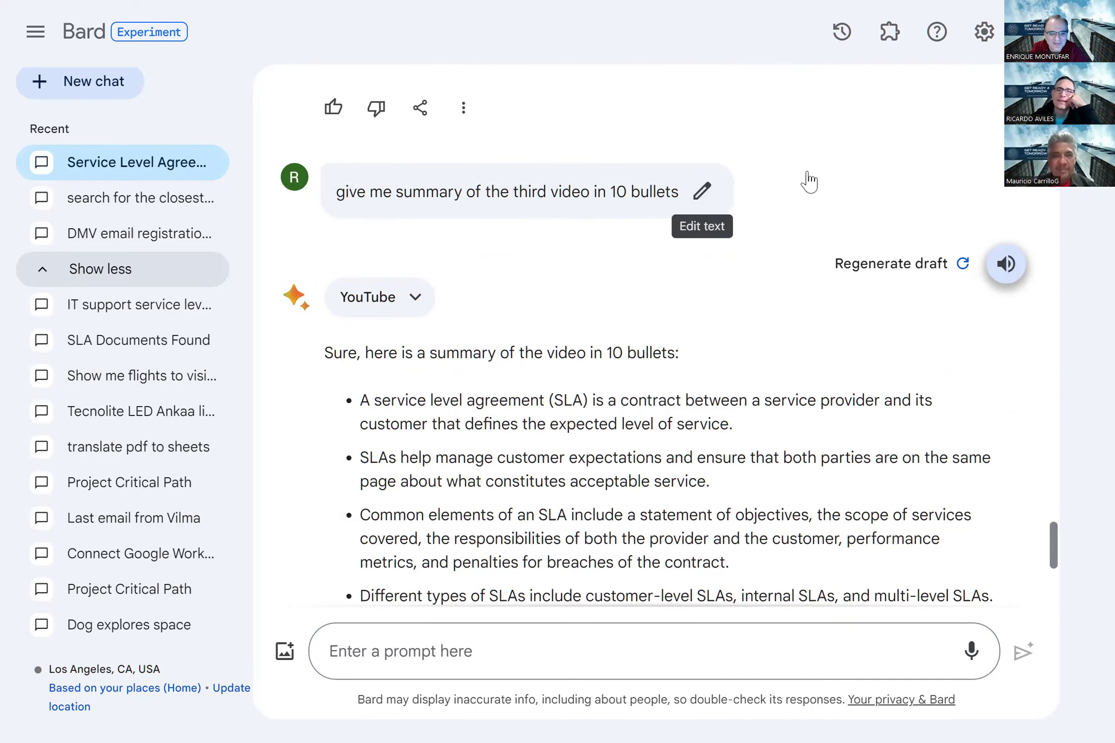
{"action": "scroll", "coordinate": [733, 408], "scroll_direction": "down", "scroll_amount": 1}
{"action": "scroll", "coordinate": [733, 408], "scroll_direction": "down", "scroll_amount": 4}
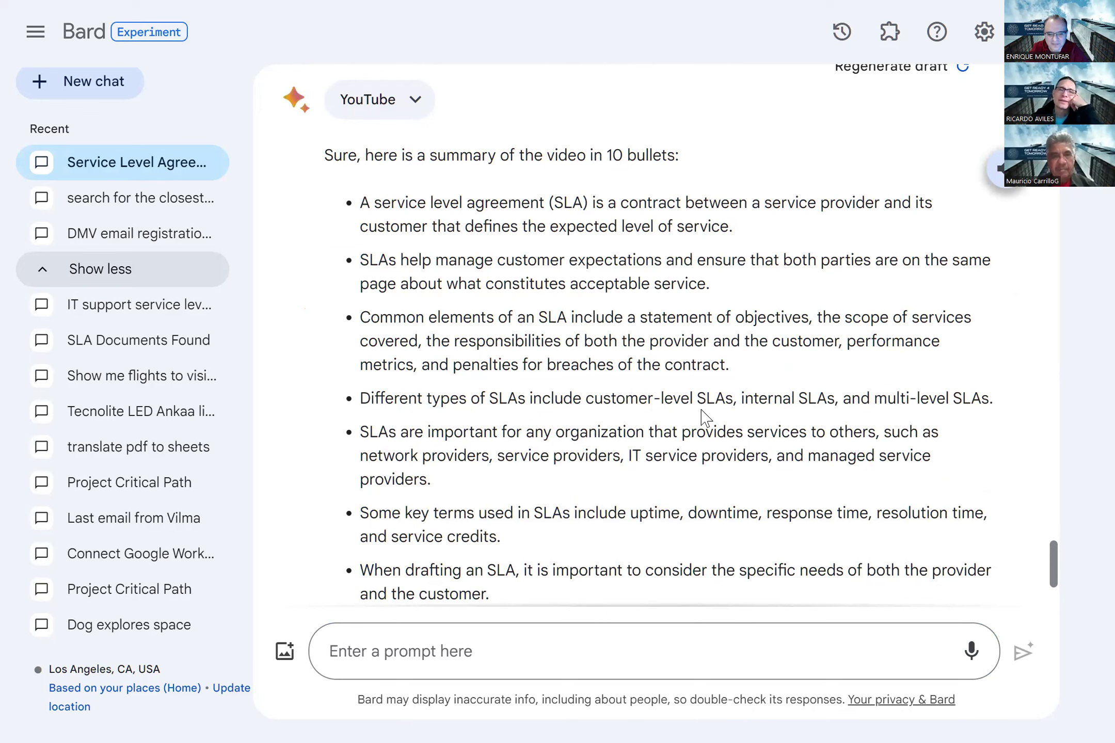
{"action": "scroll", "coordinate": [705, 417], "scroll_direction": "up", "scroll_amount": 5}
{"action": "scroll", "coordinate": [705, 417], "scroll_direction": "up", "scroll_amount": 4}
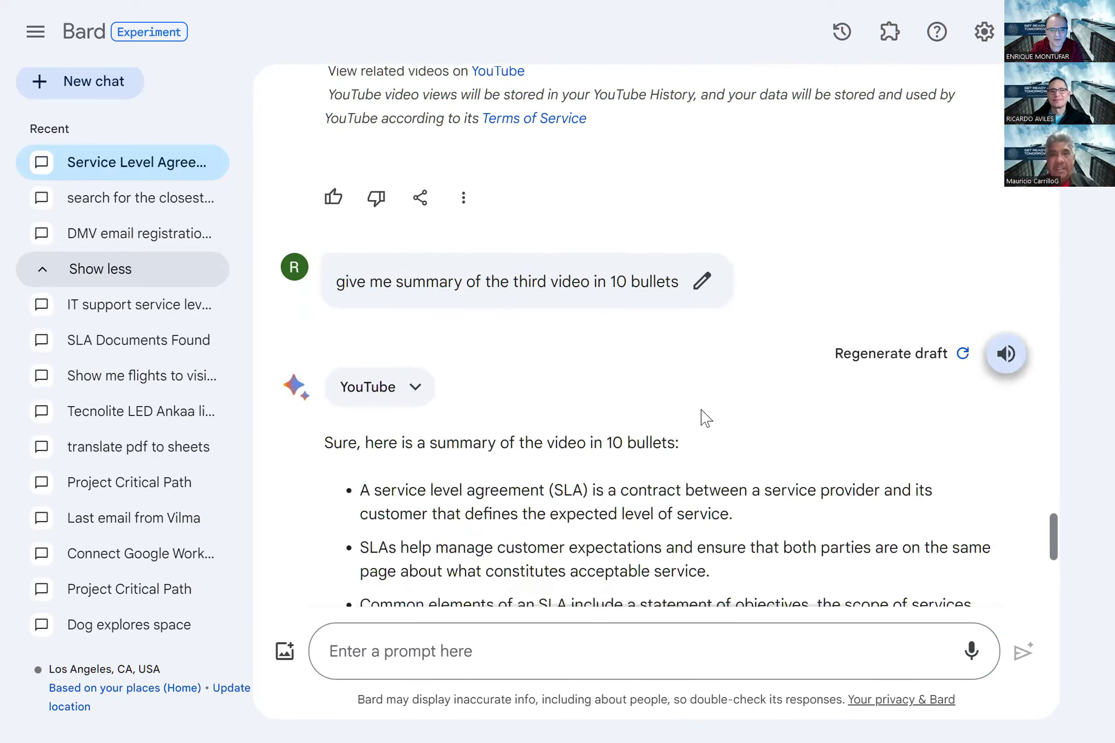
{"action": "scroll", "coordinate": [705, 418], "scroll_direction": "down", "scroll_amount": 6}
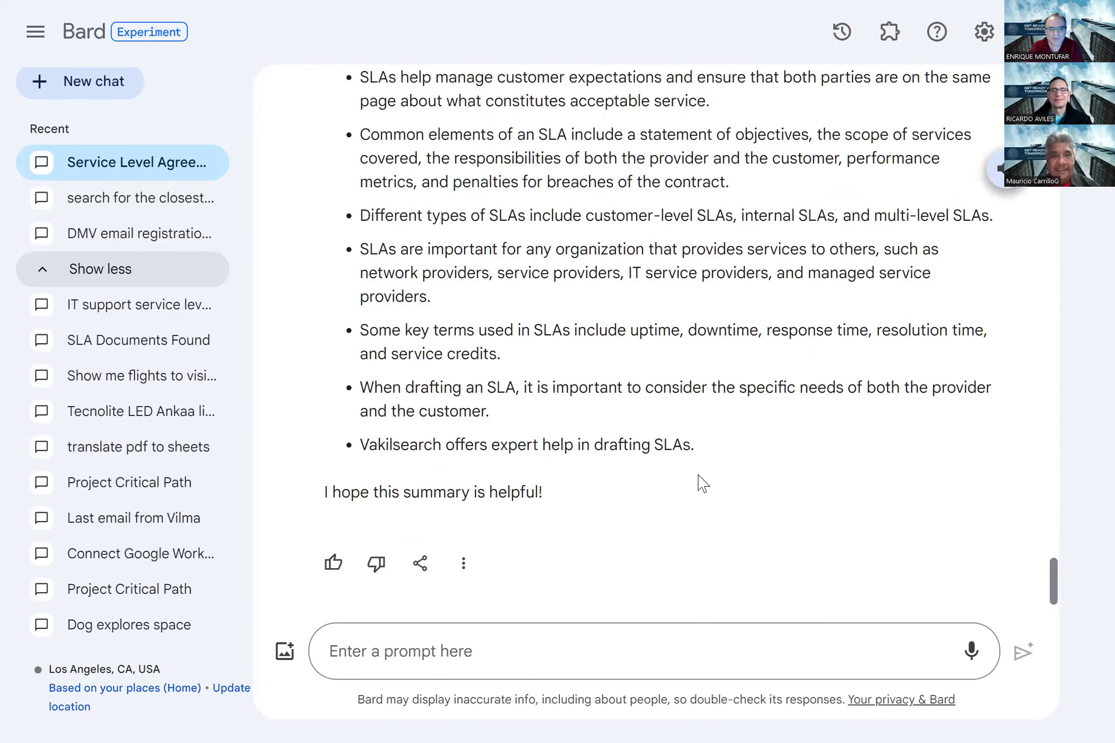
- Send Bard the prompt "find in my gmail for news about tesla in the robinhood snacks"
{"action": "left_click", "coordinate": [716, 618]}
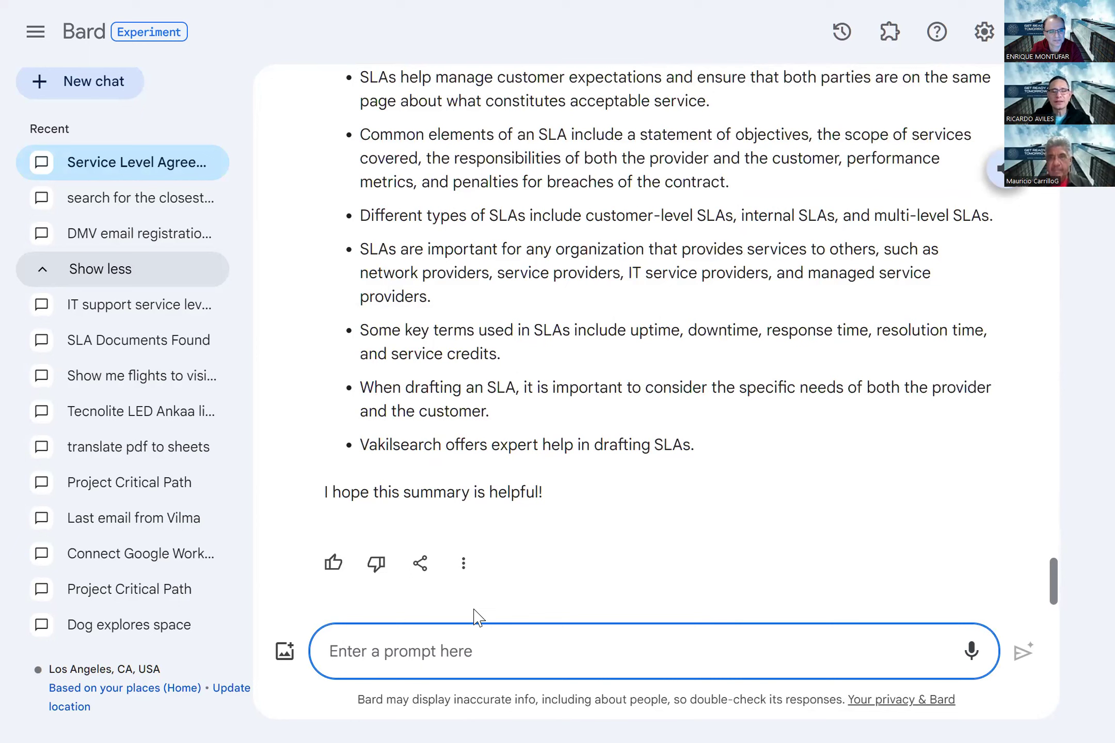
{"action": "type", "text": "fin d in my gmail"}
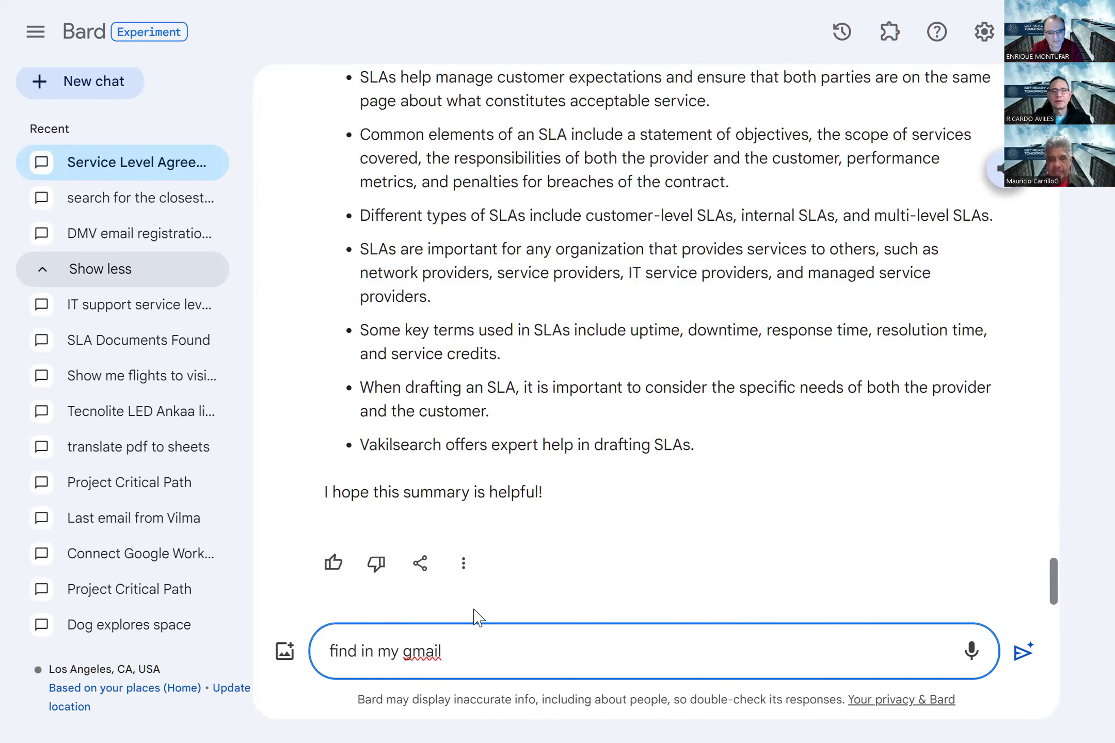
{"action": "type", "text": "for news about tesla in the"}
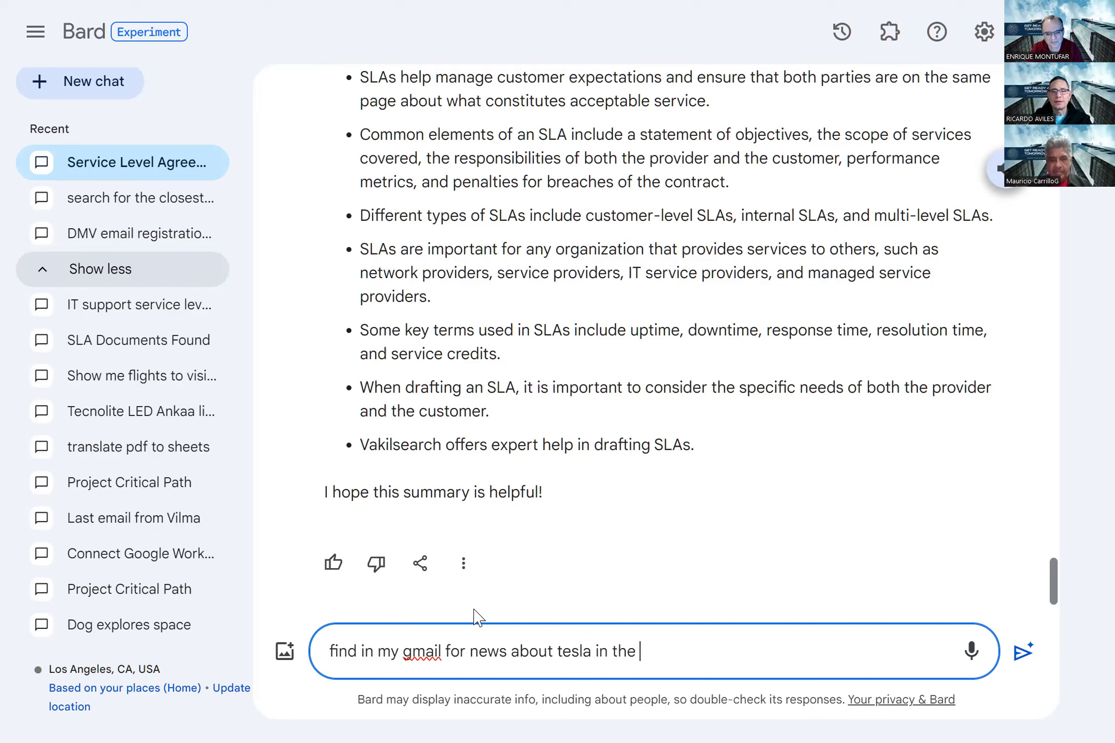
{"action": "type", "text": "robinhood "}
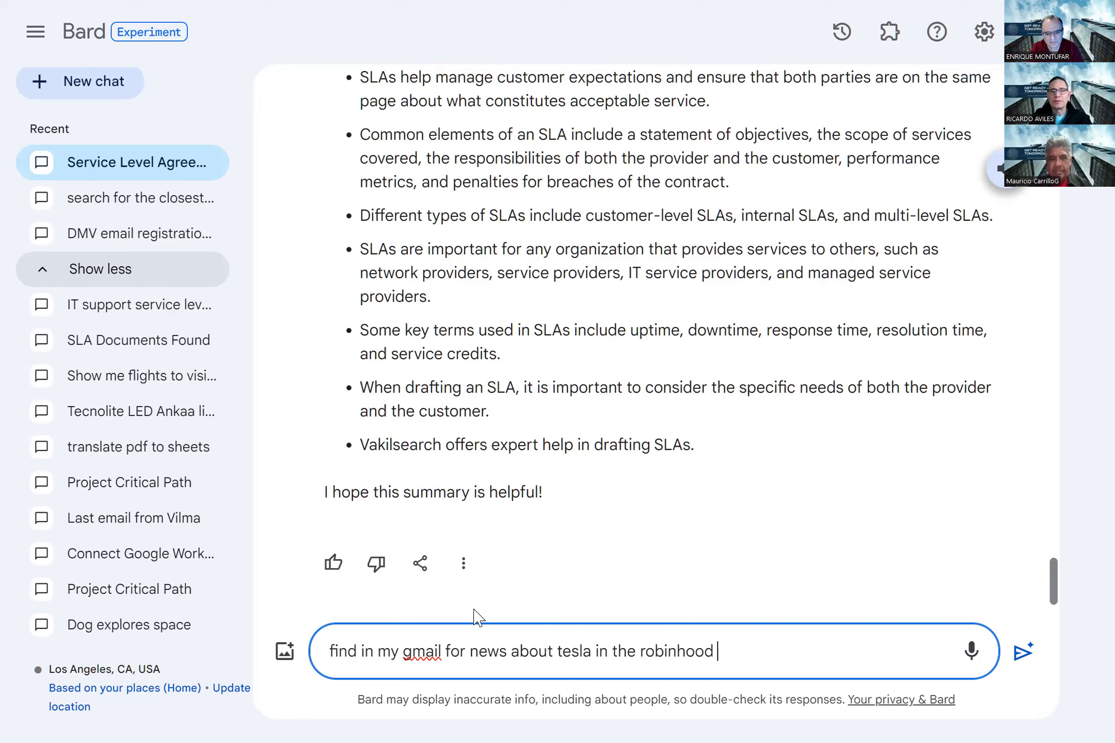
{"action": "type", "text": "snacks"}
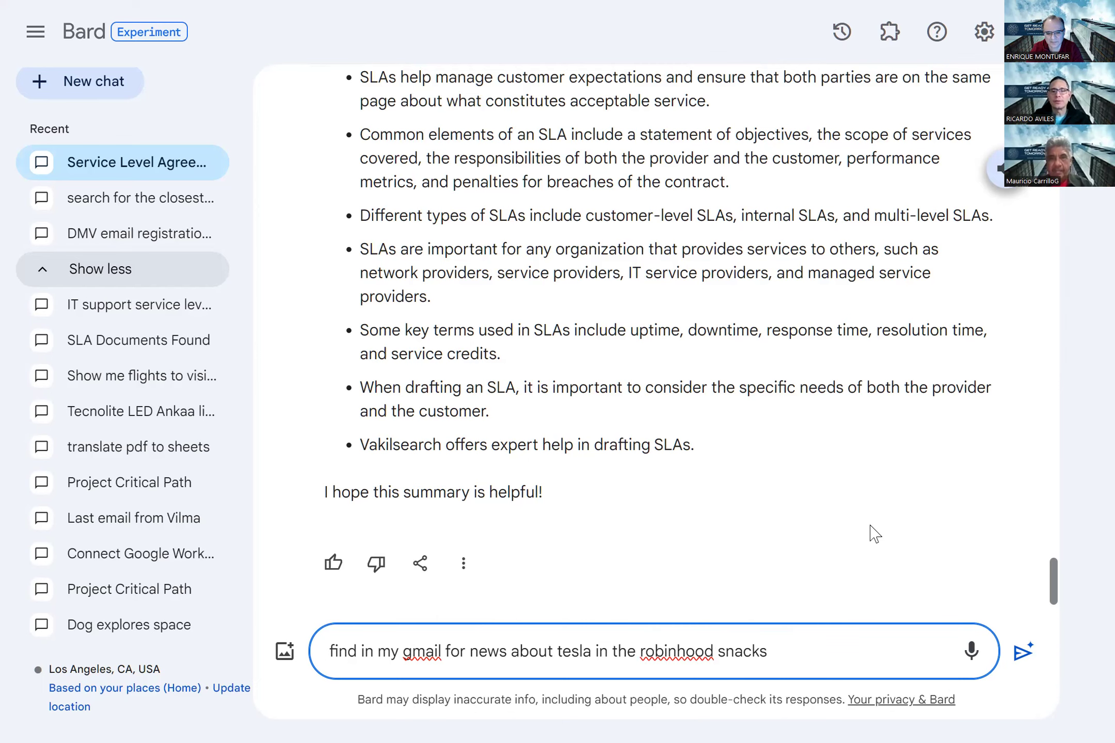
{"action": "key", "text": "Return"}
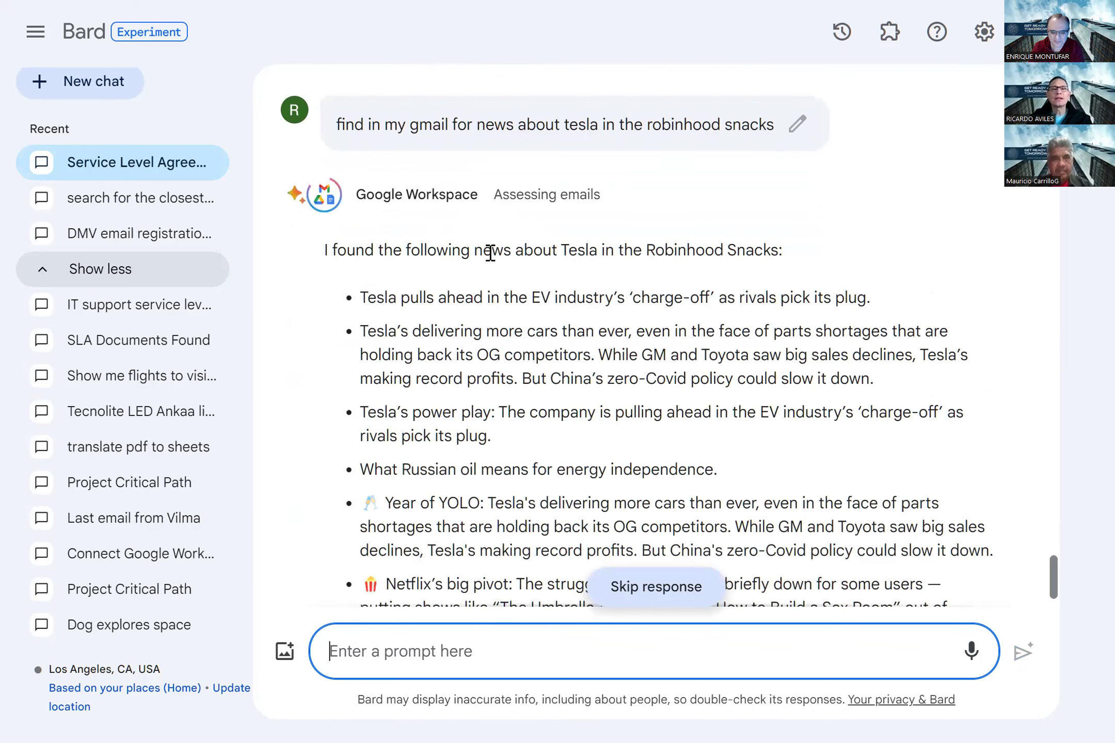
- Read the Tesla news response from its opening line down to the Gmail items considered for it
{"action": "left_click_drag", "start_coordinate": [492, 251], "coordinate": [775, 258]}
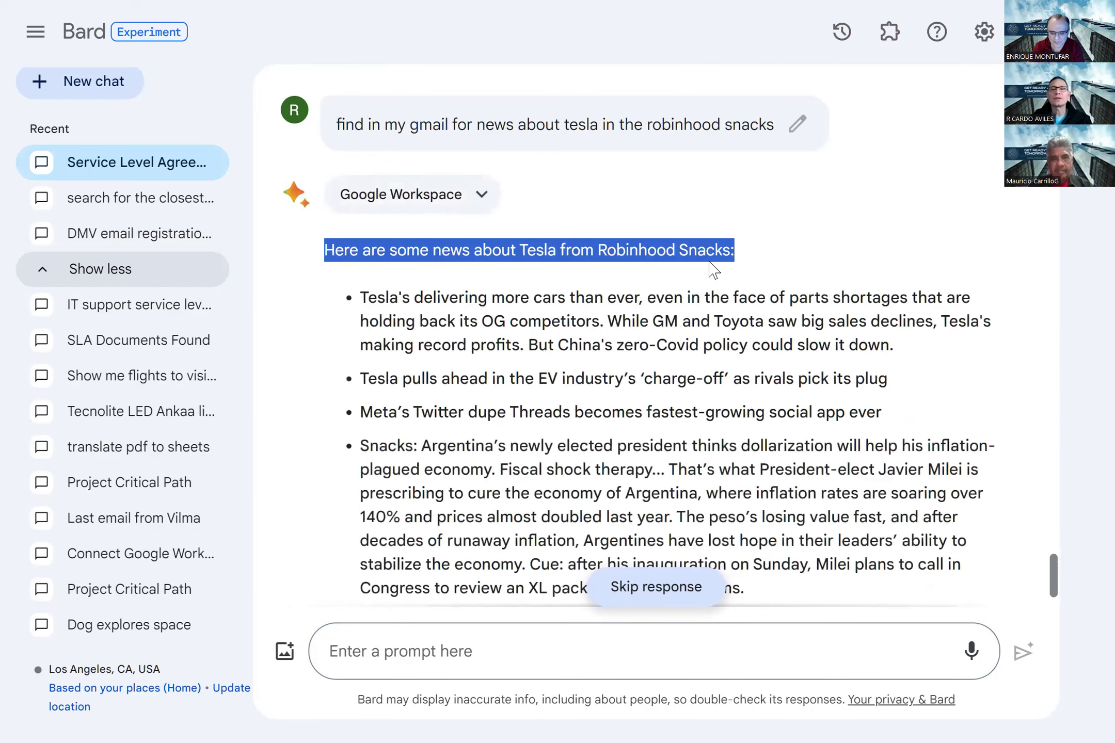
{"action": "scroll", "coordinate": [577, 338], "scroll_direction": "down", "scroll_amount": 2}
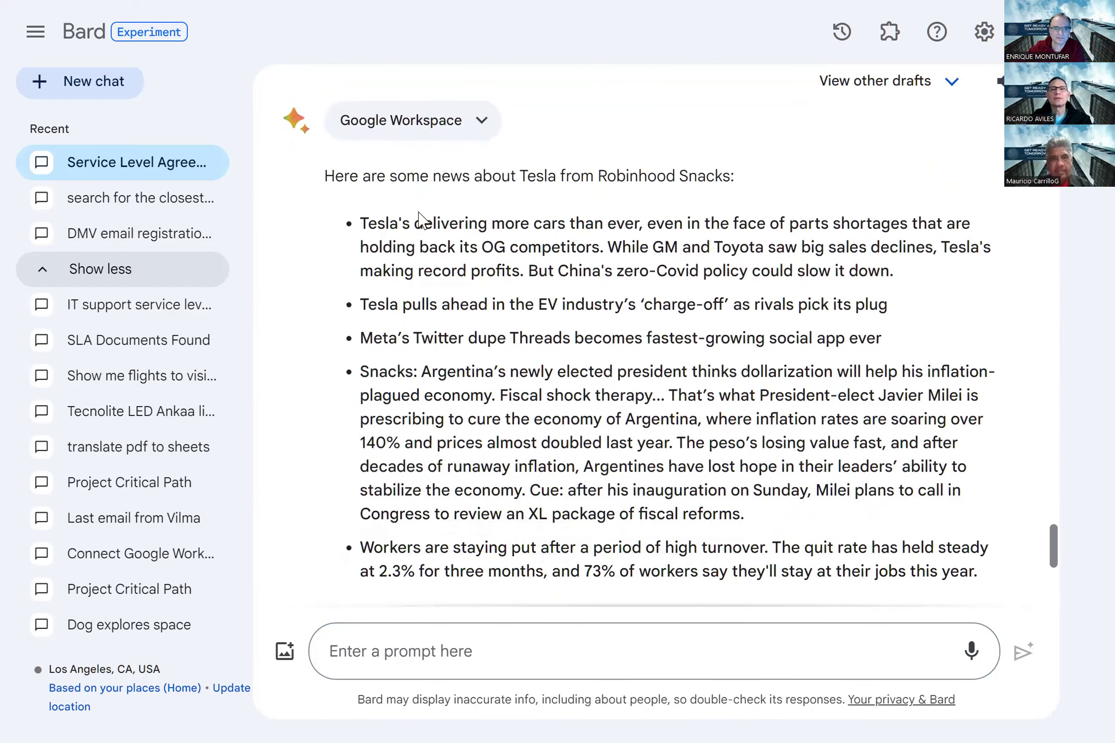
{"action": "scroll", "coordinate": [661, 294], "scroll_direction": "down", "scroll_amount": 2}
{"action": "scroll", "coordinate": [661, 297], "scroll_direction": "down", "scroll_amount": 2}
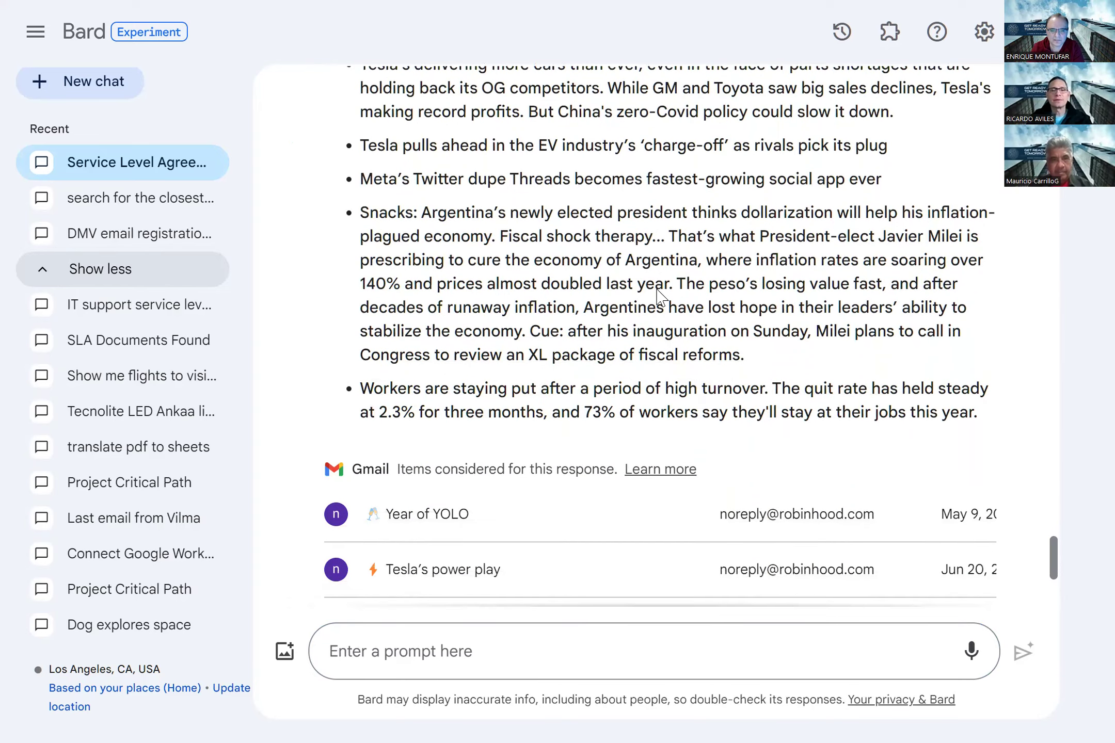
- Compare the bullets of the Tesla news response with the Gmail items considered for it
{"action": "scroll", "coordinate": [659, 289], "scroll_direction": "down", "scroll_amount": 5}
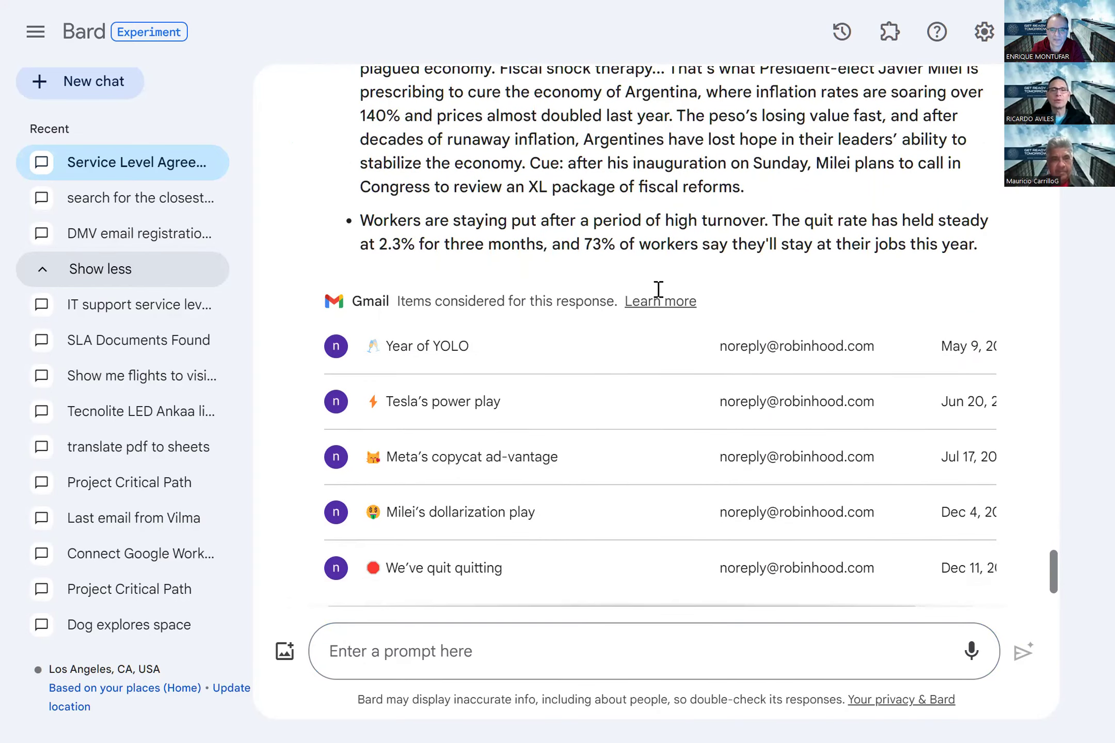
{"action": "scroll", "coordinate": [661, 297], "scroll_direction": "up", "scroll_amount": 12}
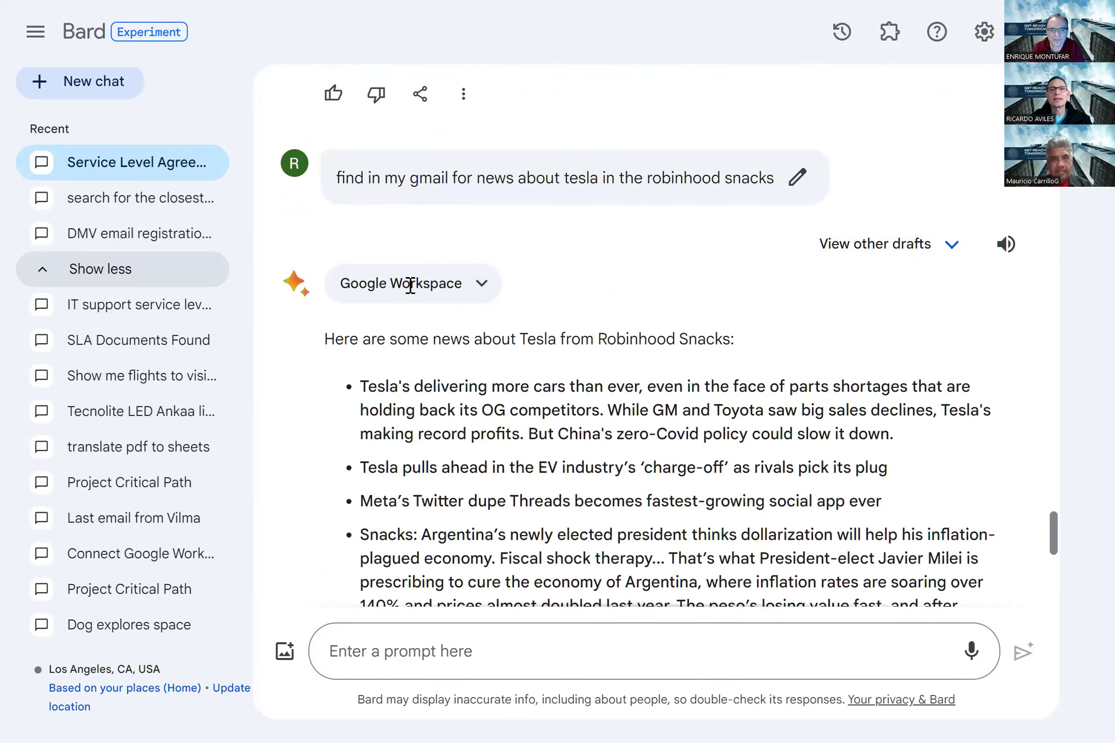
{"action": "scroll", "coordinate": [557, 333], "scroll_direction": "down", "scroll_amount": 3}
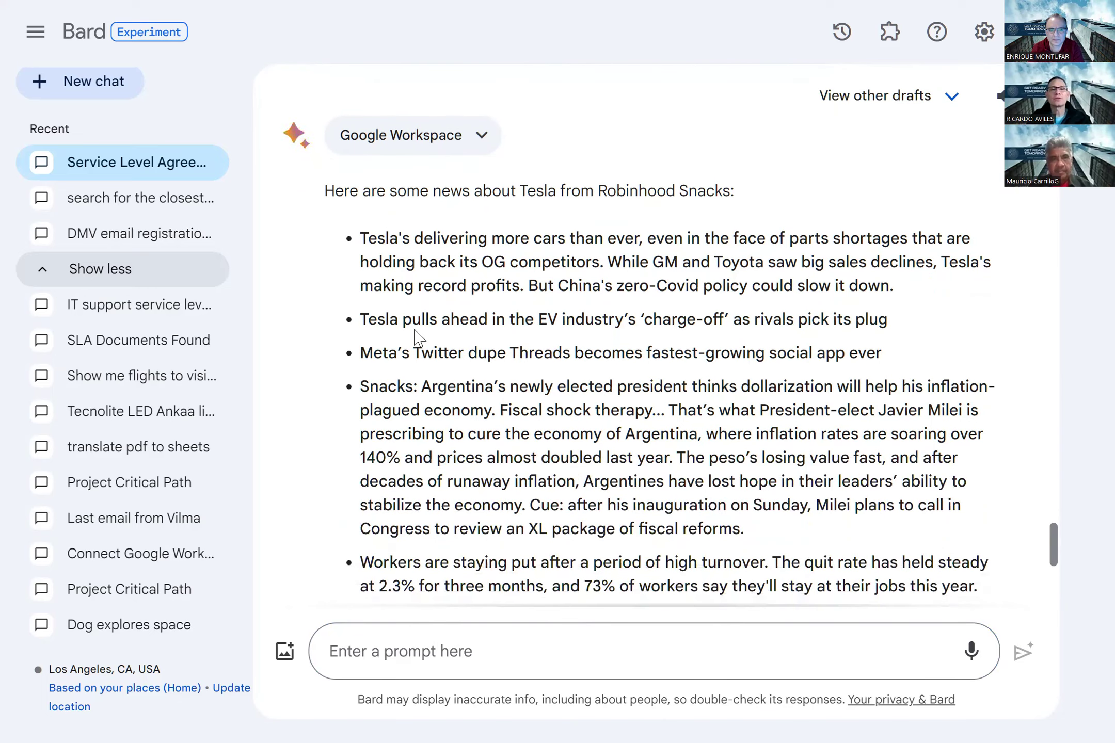
{"action": "scroll", "coordinate": [536, 356], "scroll_direction": "down", "scroll_amount": 2}
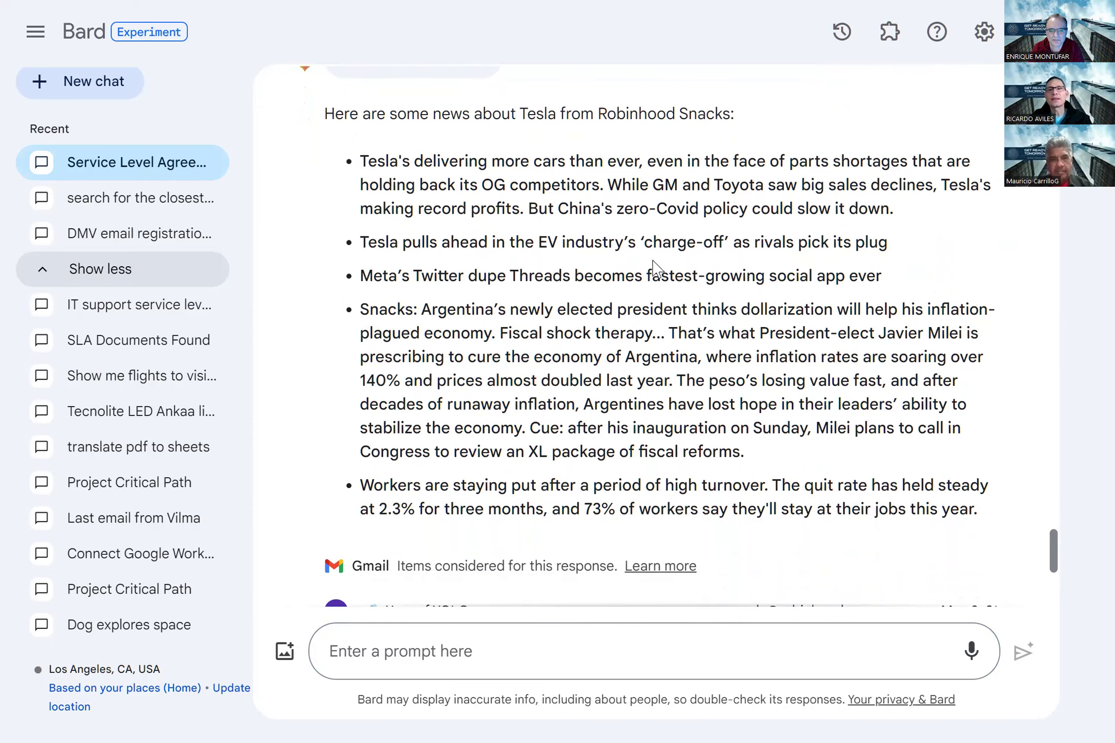
{"action": "scroll", "coordinate": [653, 264], "scroll_direction": "down", "scroll_amount": 3}
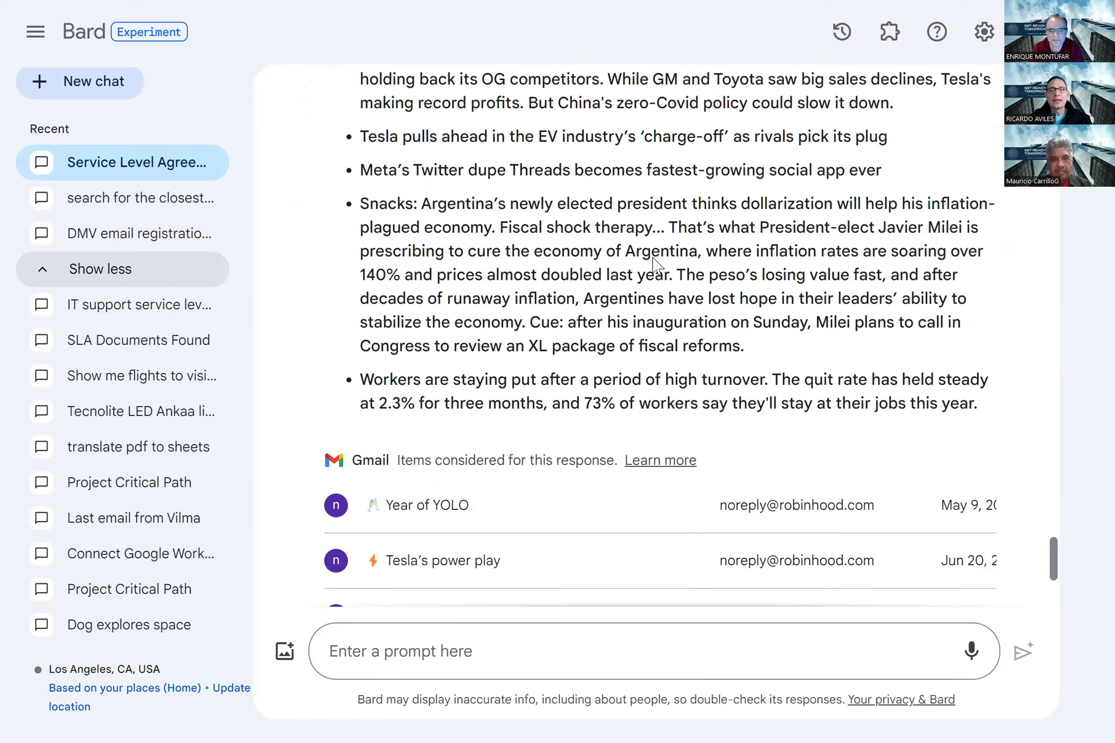
{"action": "scroll", "coordinate": [654, 264], "scroll_direction": "up", "scroll_amount": 5}
{"action": "scroll", "coordinate": [655, 265], "scroll_direction": "down", "scroll_amount": 6}
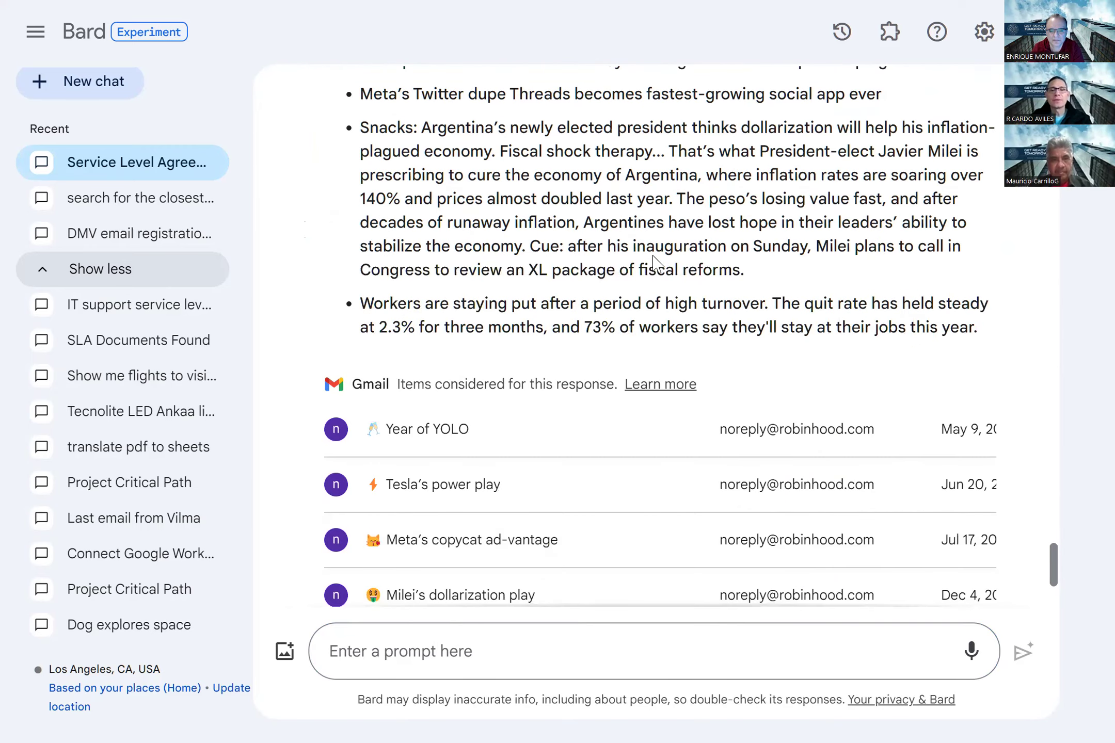
- Draft the follow-up prompt "when was the last email I got from robinhood snacks" without sending it
{"action": "left_click", "coordinate": [342, 603]}
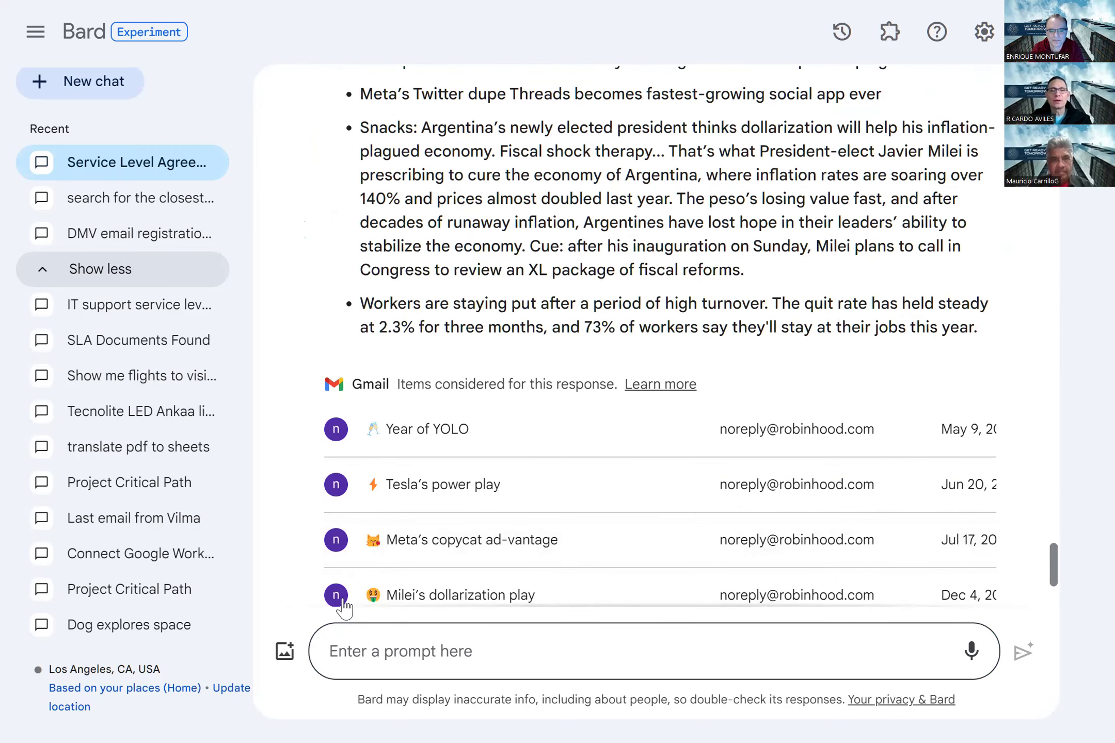
{"action": "type", "text": "when was"}
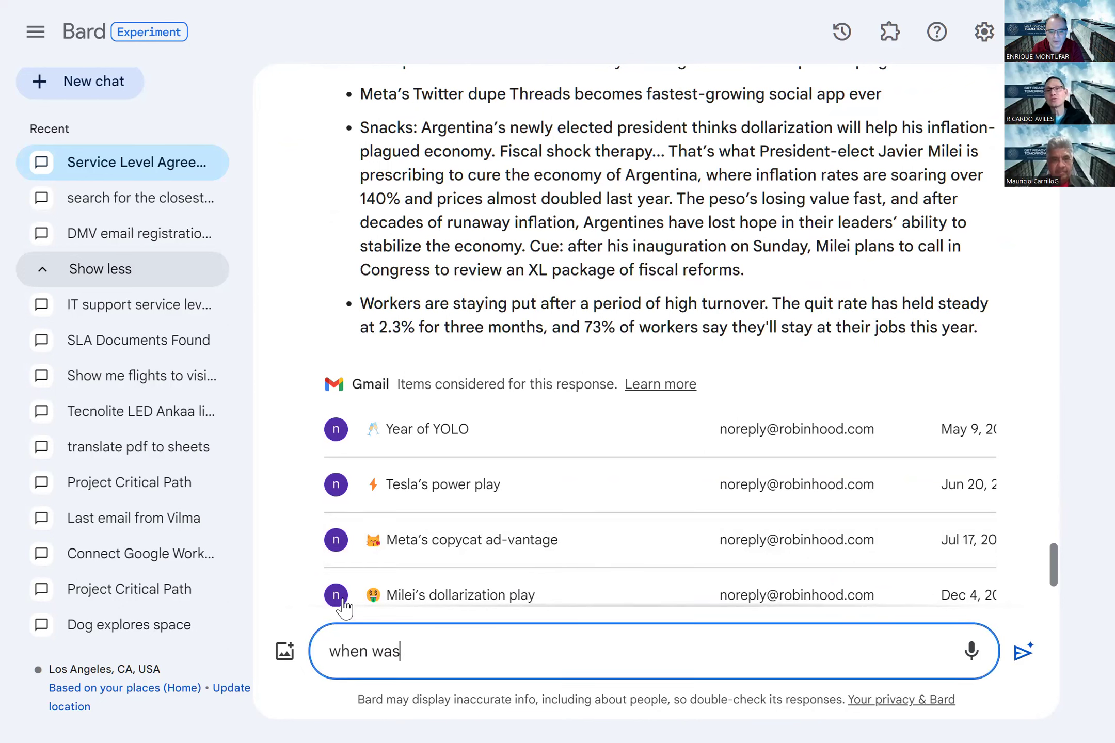
{"action": "type", "text": " the last em"}
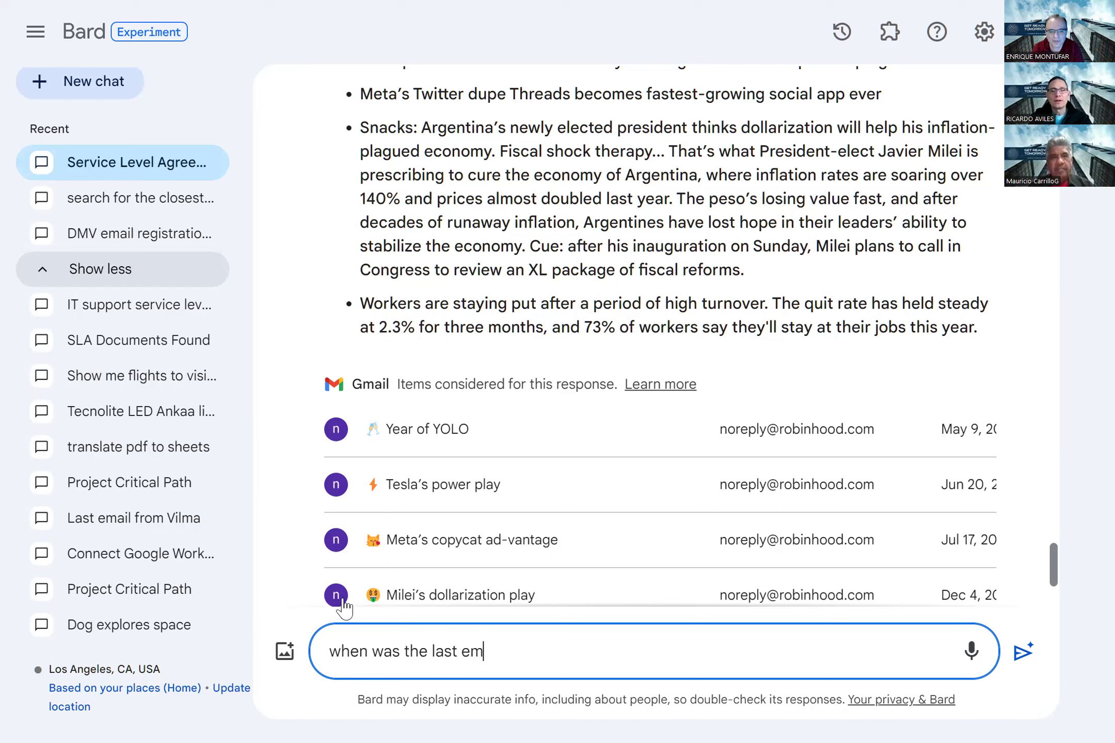
{"action": "type", "text": "ail I g"}
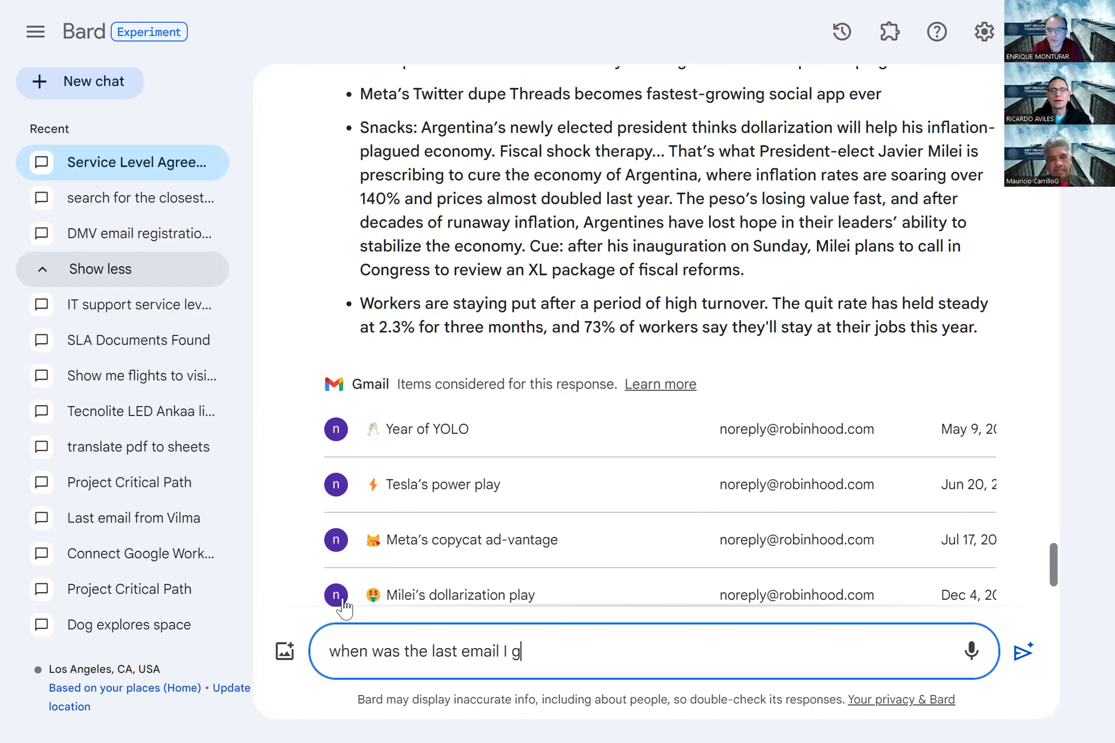
{"action": "type", "text": "ot from "}
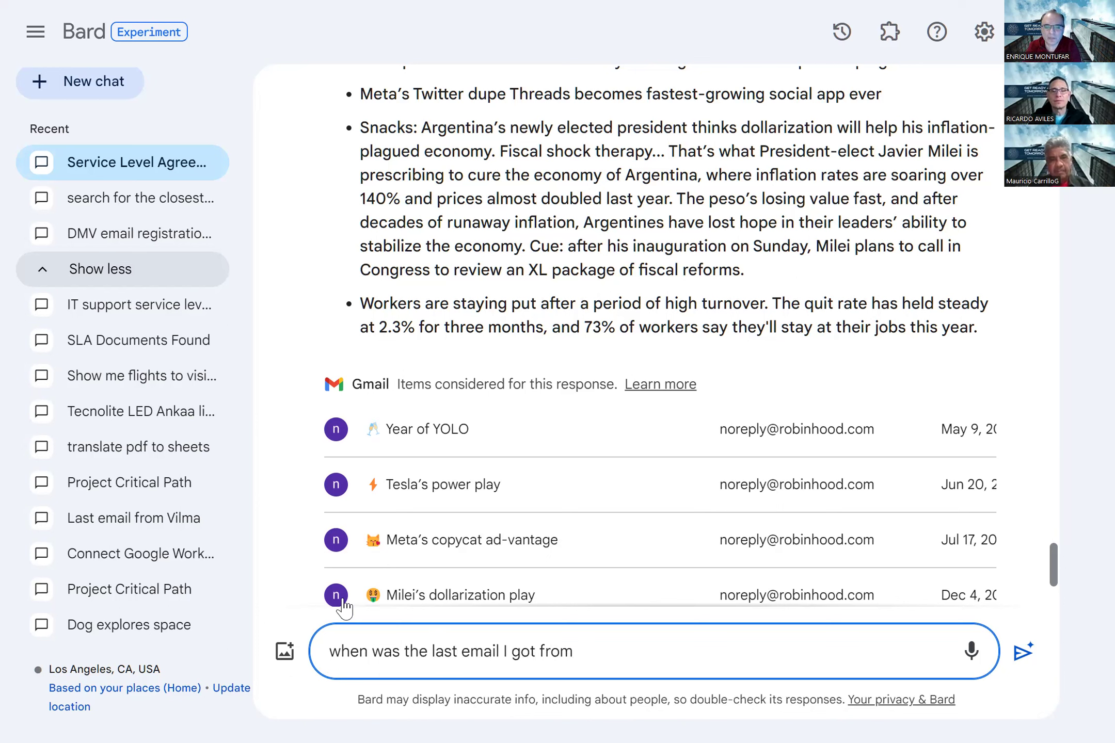
{"action": "type", "text": "robinhood snacks"}
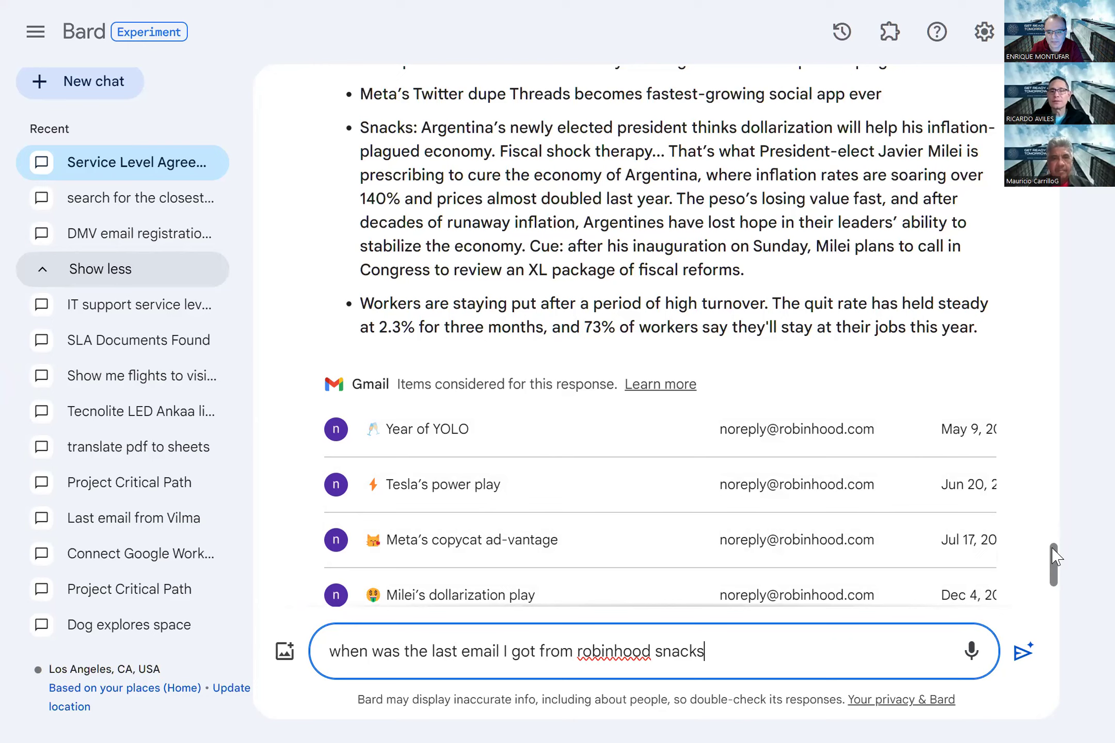
- Check the full dates of the Gmail items listed under the Tesla news response
{"action": "left_click_drag", "start_coordinate": [1053, 555], "coordinate": [1060, 604]}
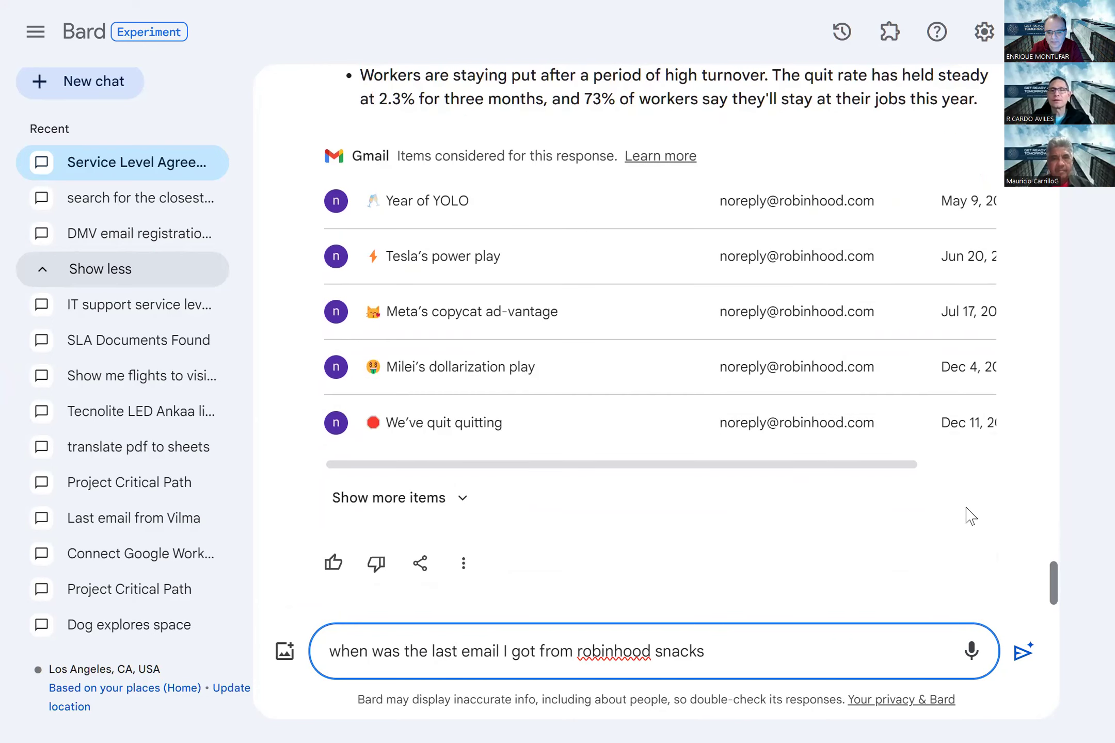
{"action": "left_click_drag", "start_coordinate": [905, 467], "coordinate": [974, 465]}
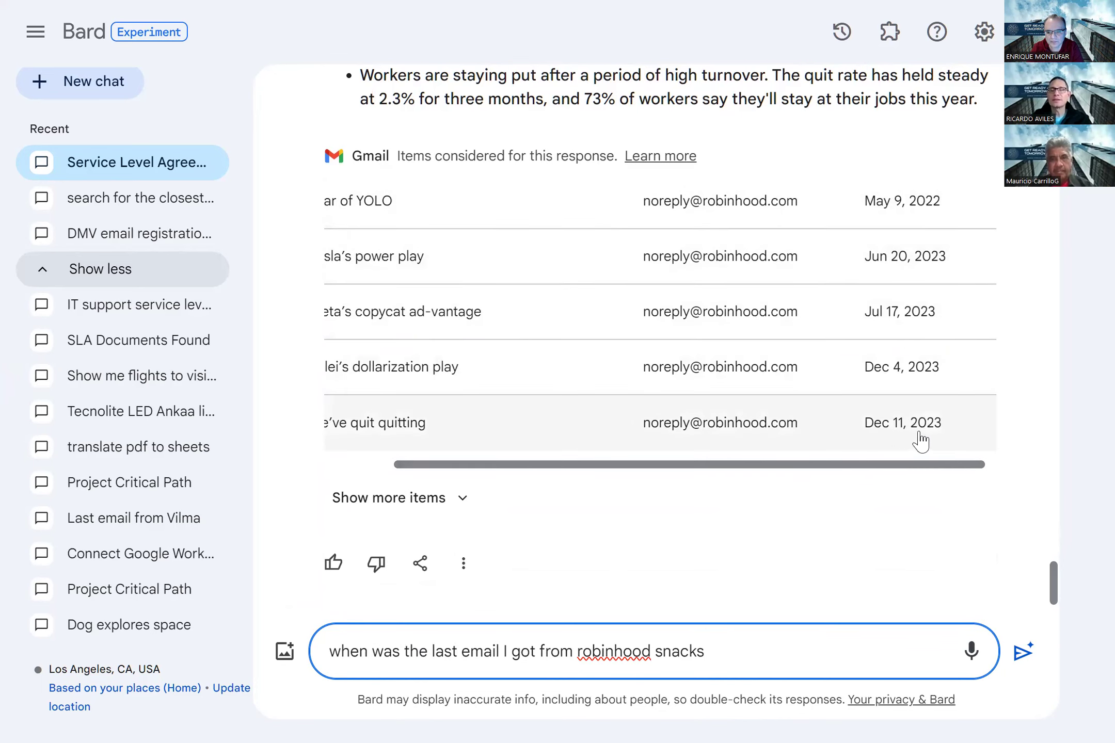
{"action": "left_click_drag", "start_coordinate": [719, 467], "coordinate": [607, 485]}
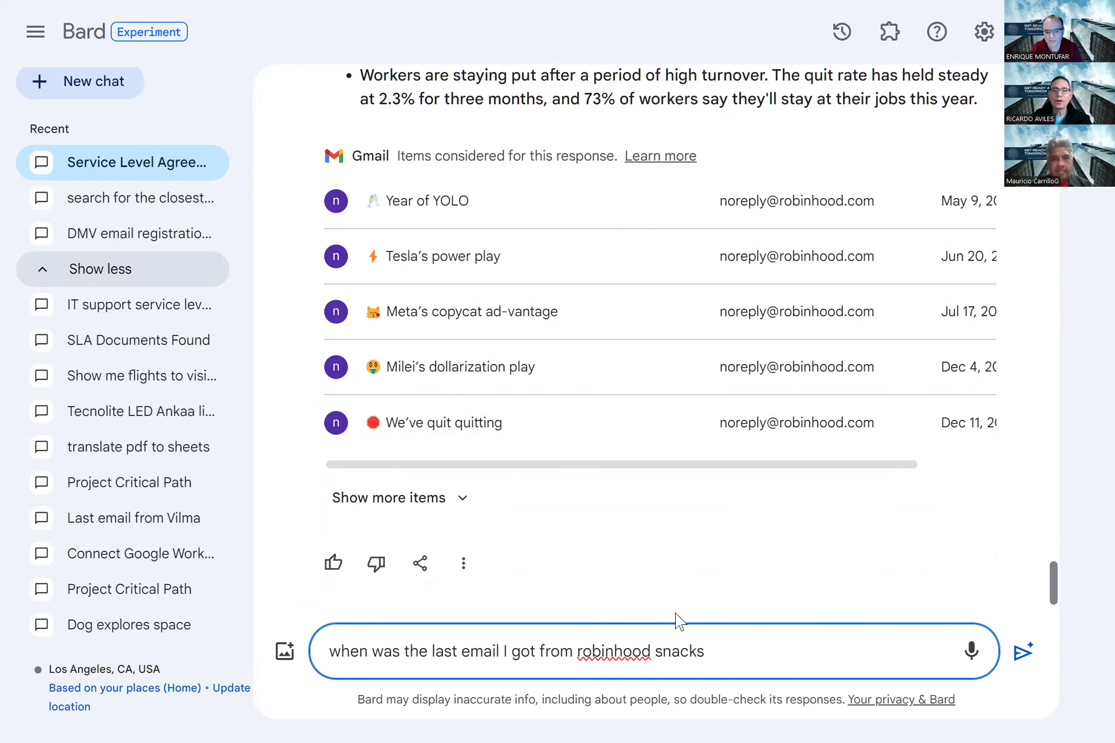
- End the drafted prompt with a question mark, send it, and check the date of the Gmail item in the answer
{"action": "type", "text": "?"}
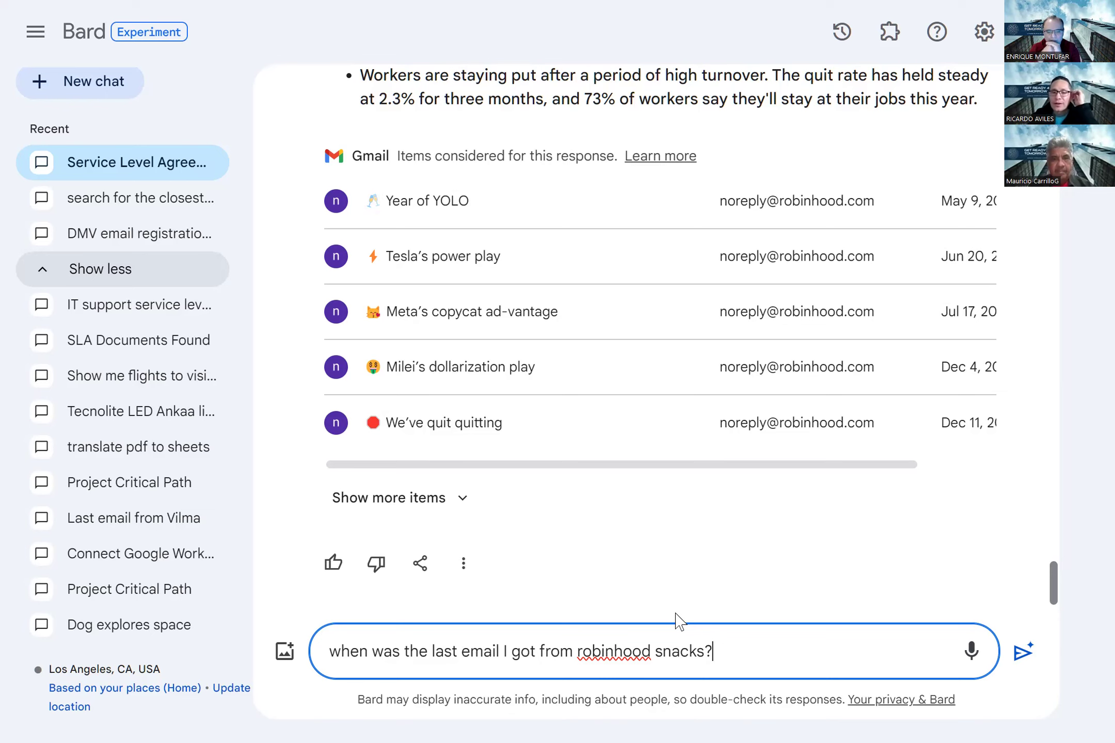
{"action": "key", "text": "Return"}
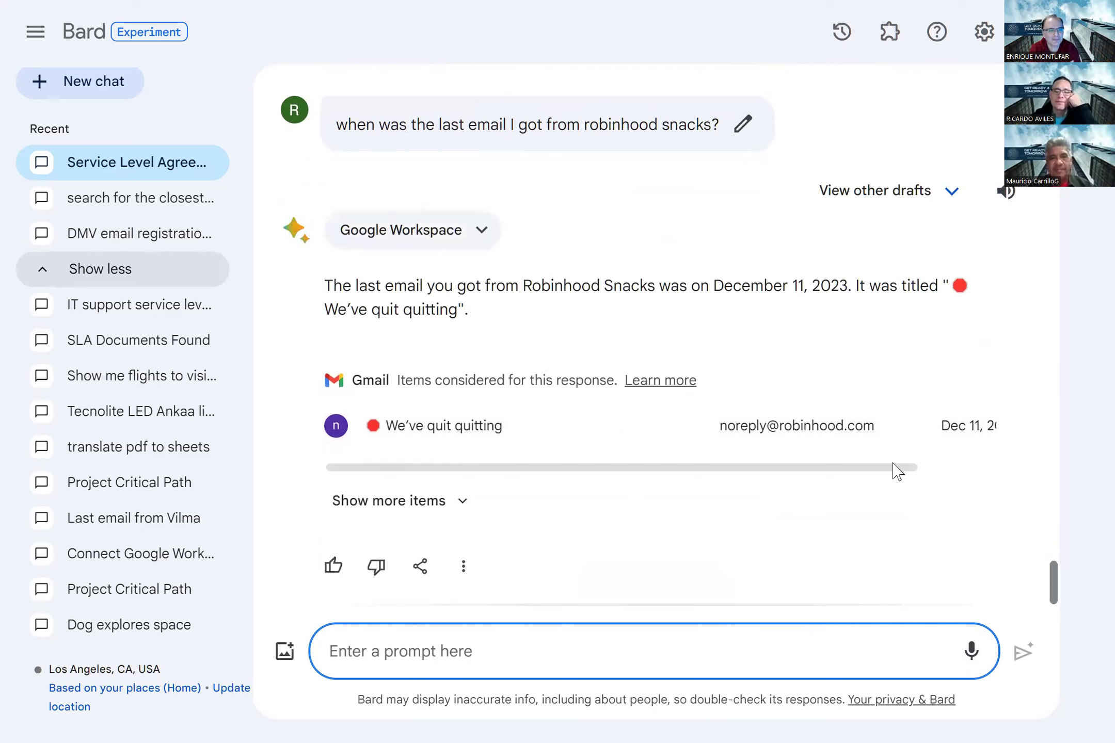
{"action": "scroll", "coordinate": [933, 476], "scroll_direction": "right", "scroll_amount": 3}
{"action": "scroll", "coordinate": [966, 480], "scroll_direction": "left", "scroll_amount": 3}
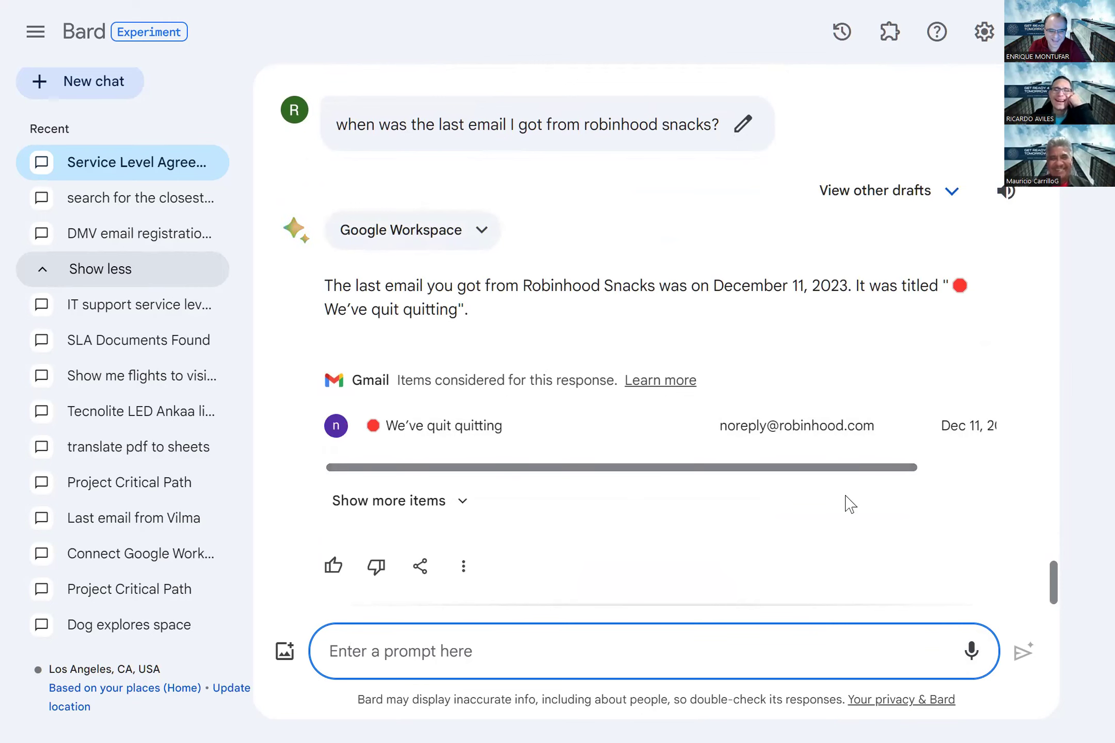